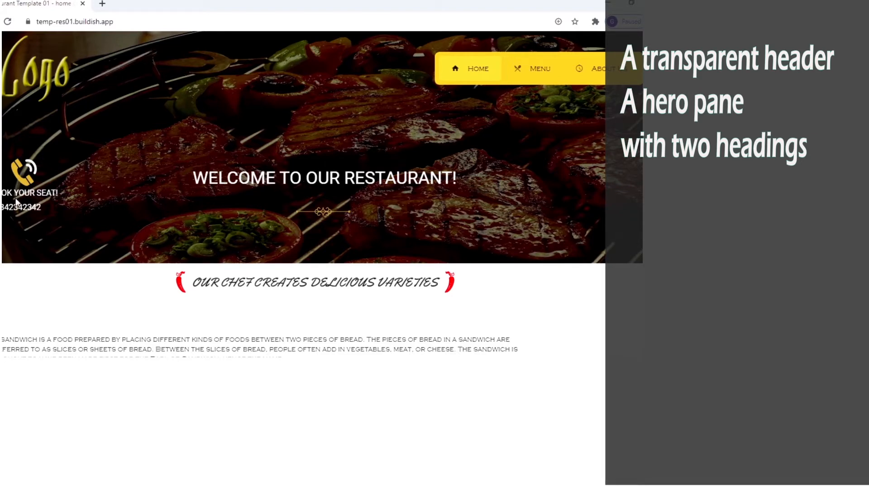
Step: Scroll through the sample restaurant site's home page
scroll(323, 236, "down", 1)
left_click_drag(199, 231, 438, 231)
scroll(491, 238, "down", 3)
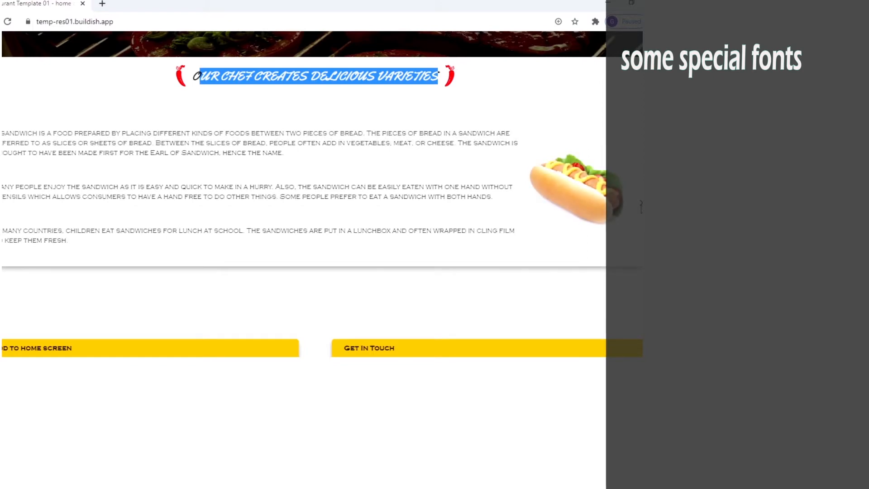
scroll(441, 272, "down", 1)
scroll(441, 272, "down", 2)
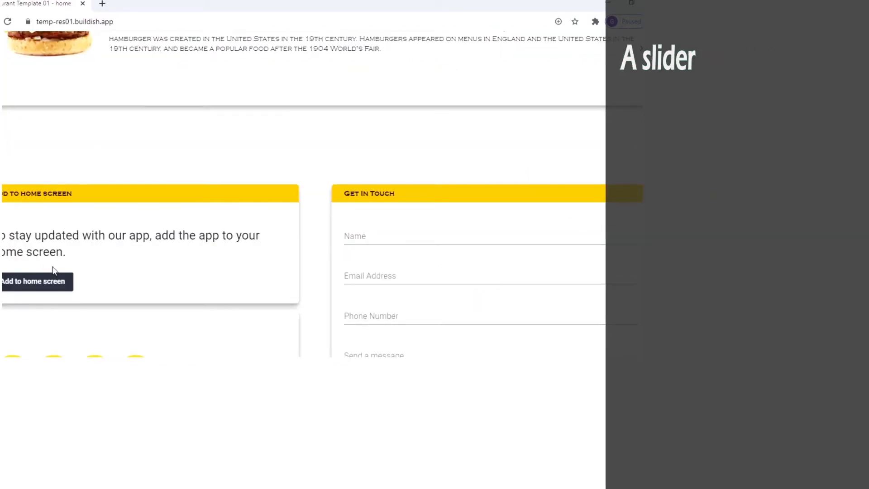
scroll(136, 273, "down", 3)
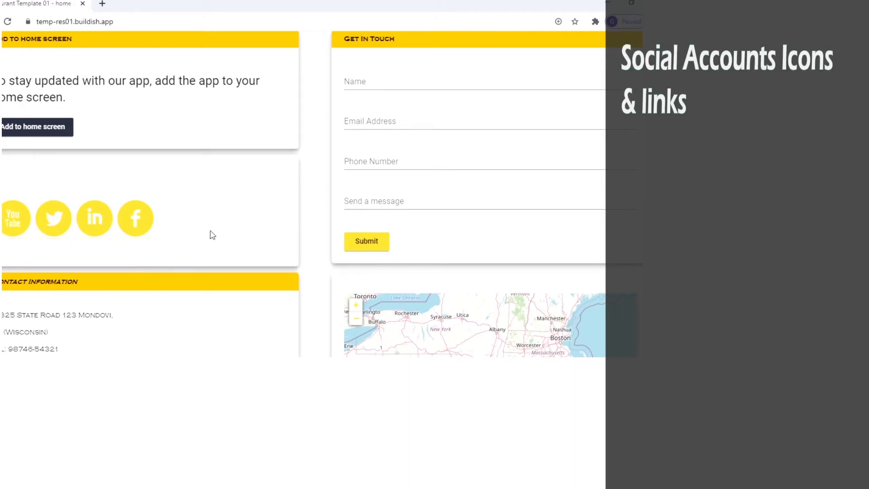
scroll(388, 300, "down", 2)
scroll(389, 300, "down", 1)
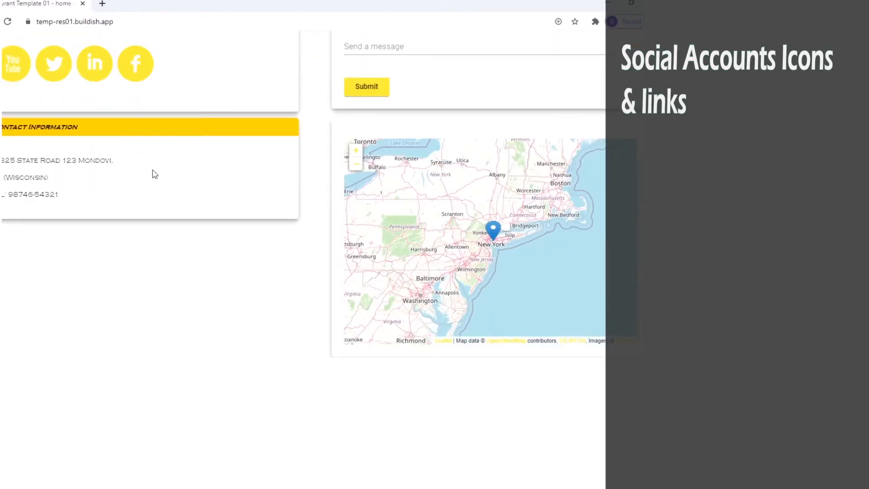
scroll(589, 126, "up", 15)
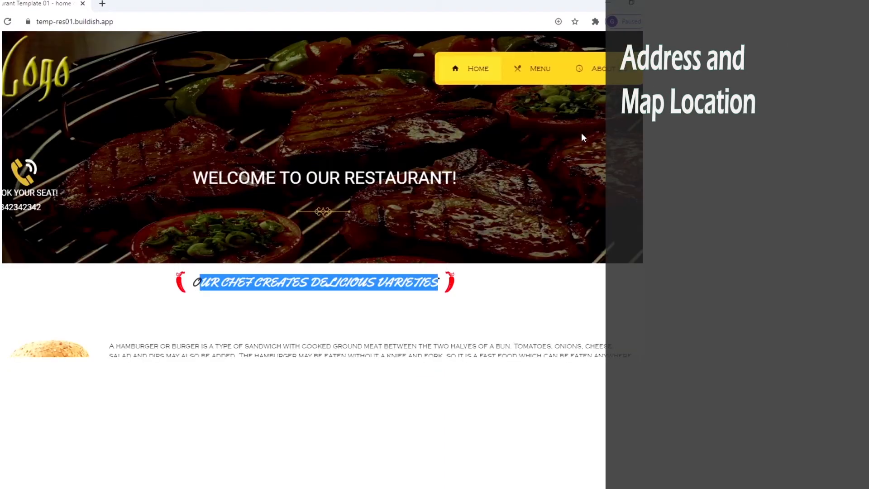
Step: View the Menu page and its Beef subtitle, then the About Us page
left_click(541, 71)
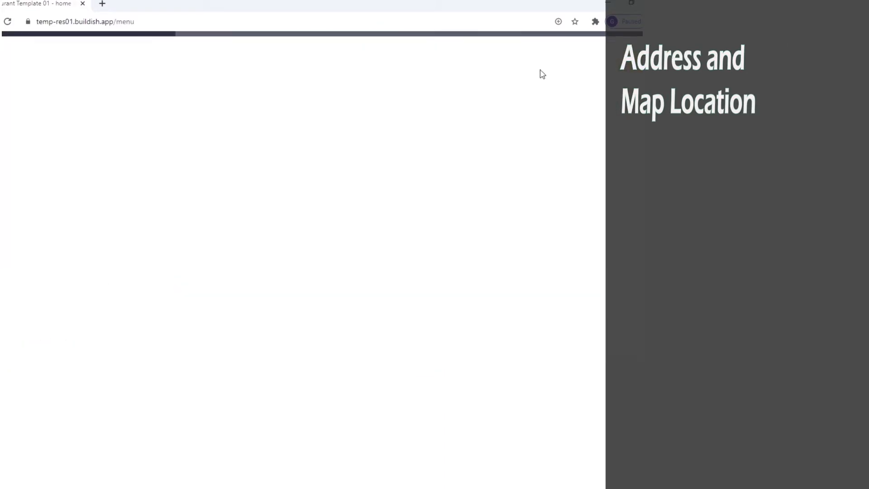
left_click_drag(250, 184, 425, 192)
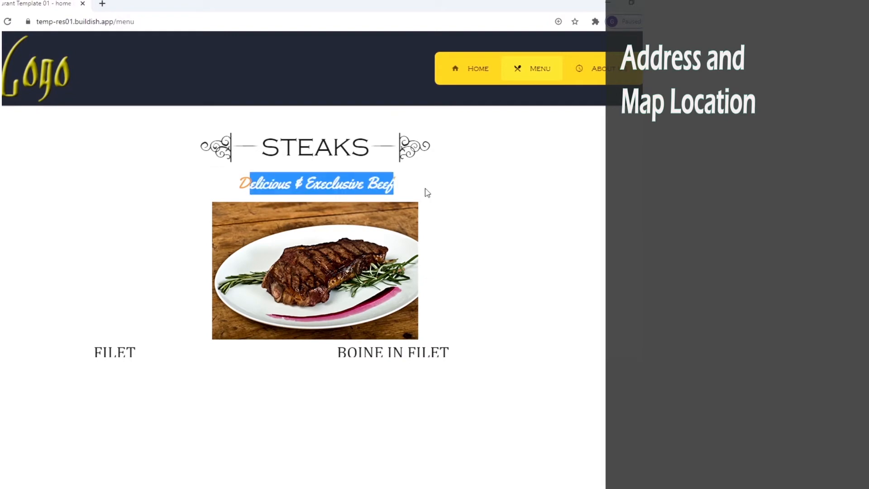
left_click(599, 69)
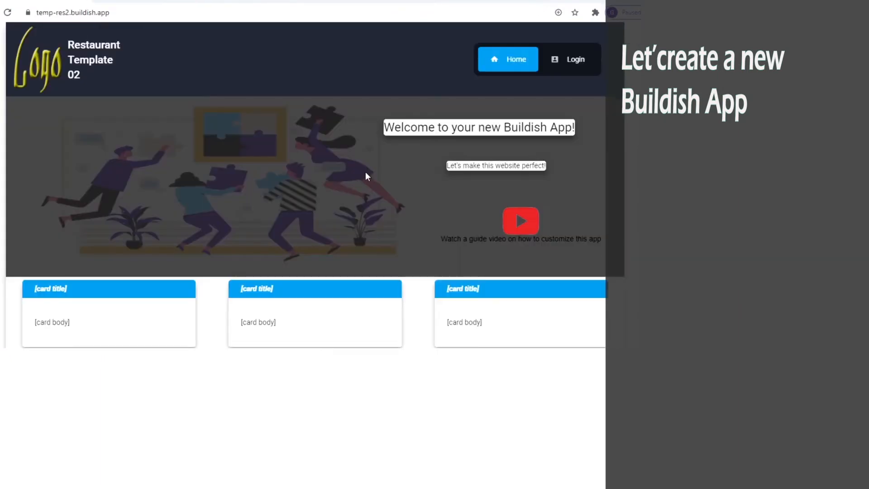
Step: Scroll through the default Restaurant Template 02 welcome page
scroll(367, 176, "down", 11)
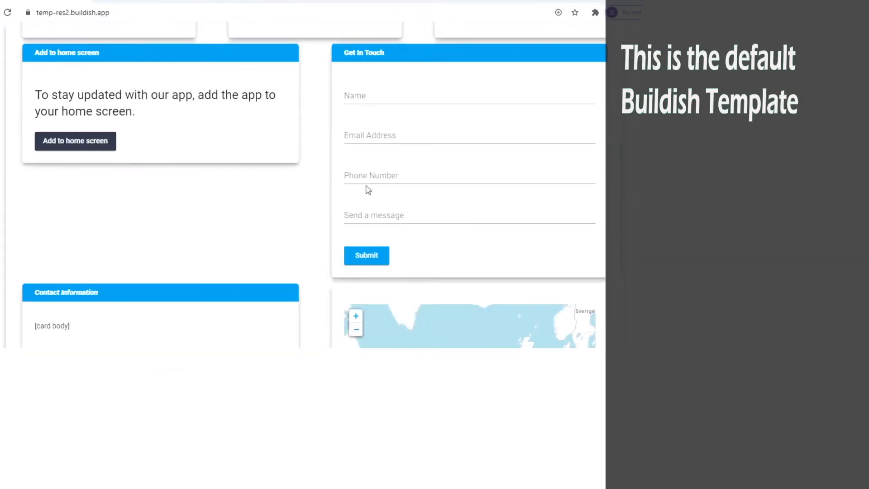
scroll(364, 183, "up", 1)
scroll(364, 183, "up", 10)
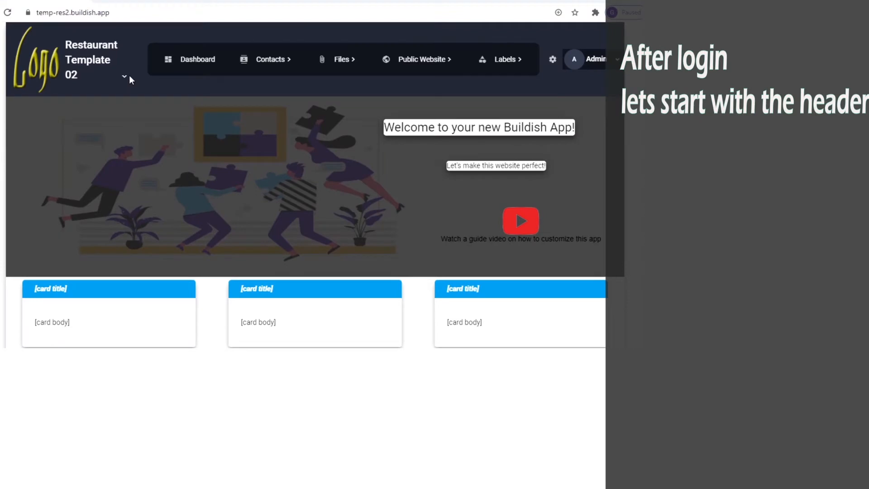
Step: Switch off Header Name Show in App Settings and save, leaving only the logo
left_click(81, 68)
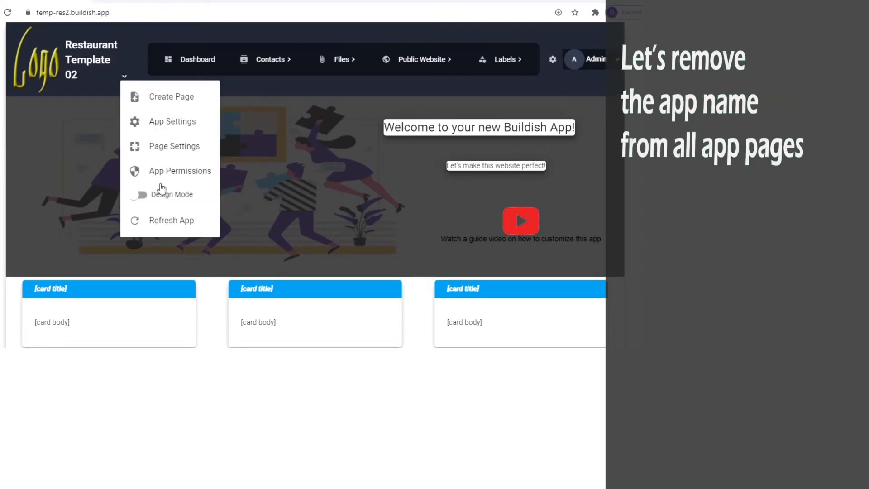
left_click(172, 129)
type("header name show")
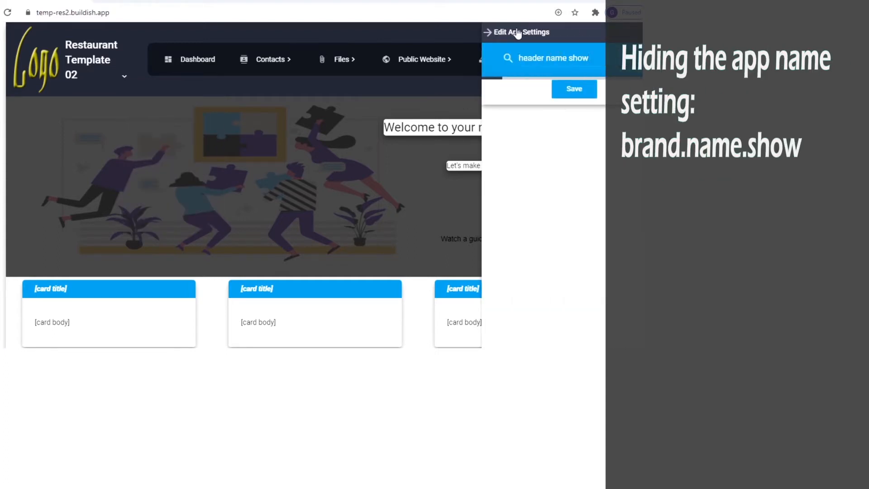
left_click(562, 102)
left_click(575, 140)
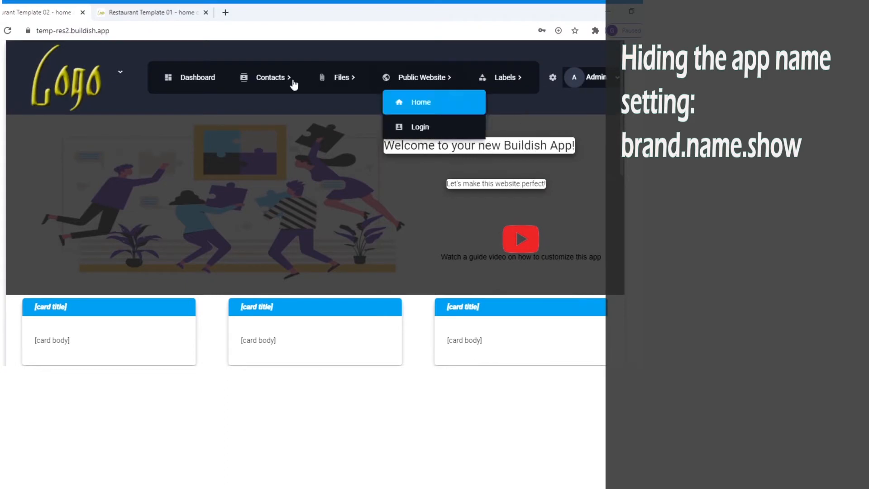
left_click(121, 71)
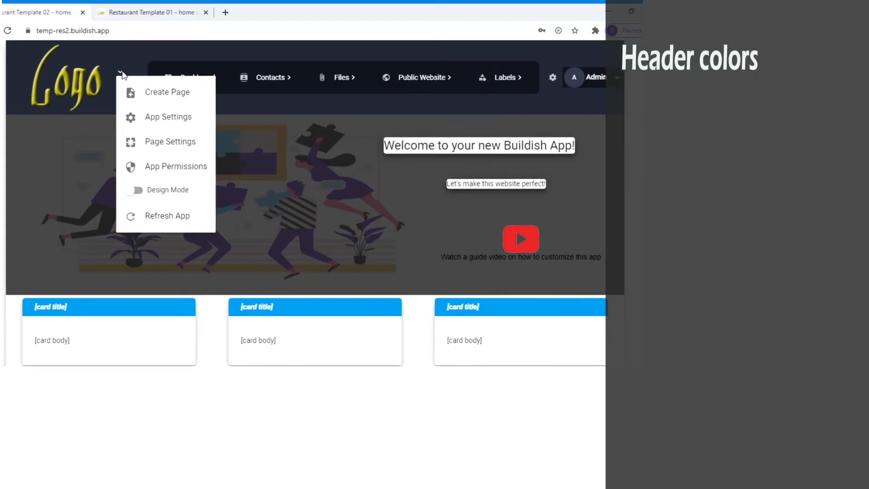
Step: Set the page's primary background to cyan 100 and secondary background to amber 400
left_click(156, 142)
left_click(623, 131)
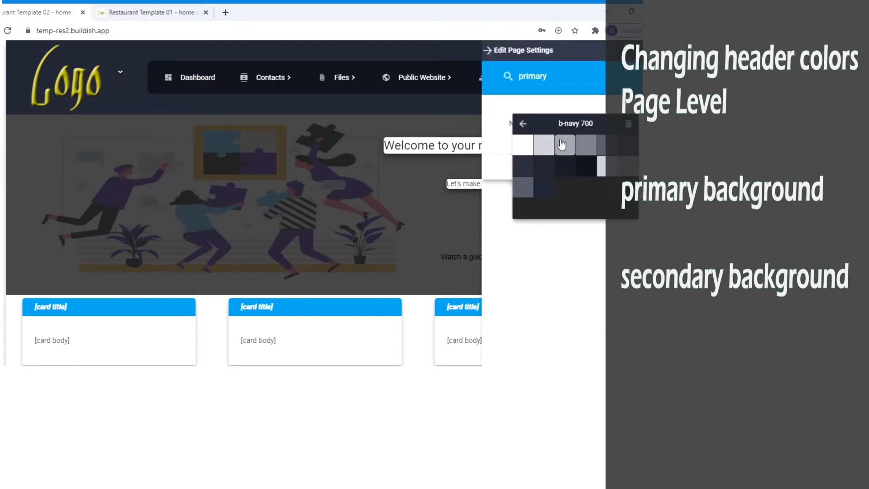
left_click(546, 167)
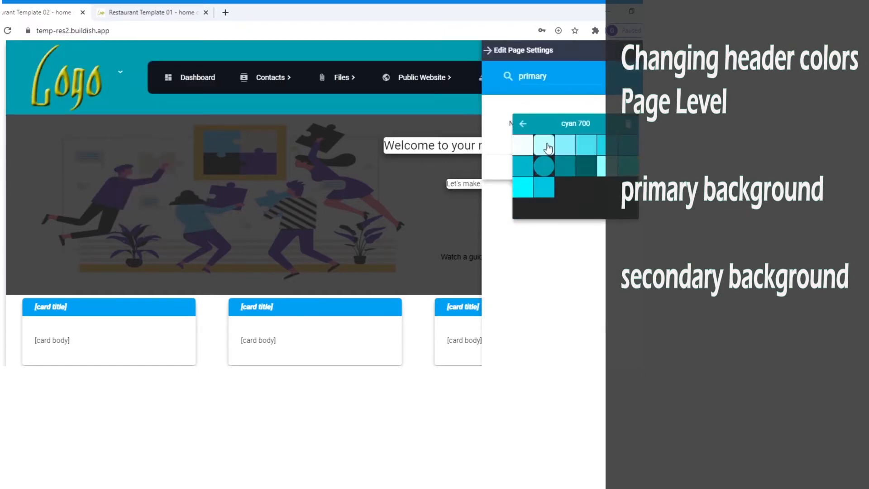
left_click(546, 146)
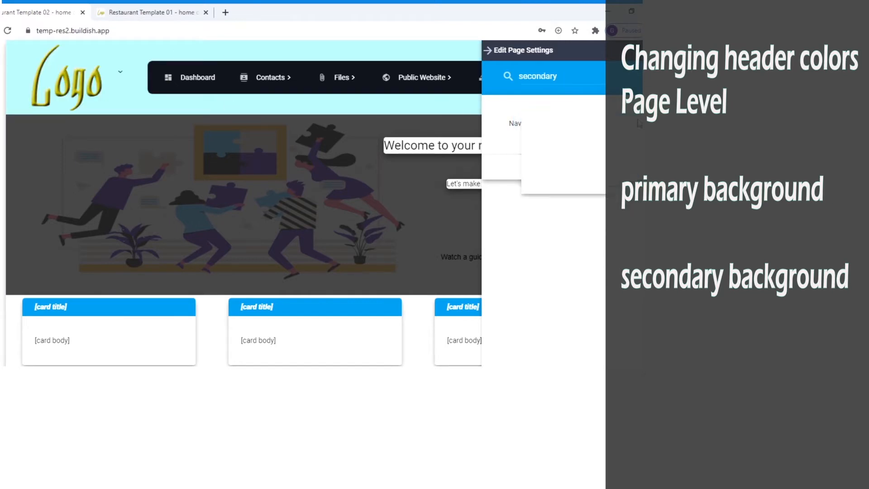
left_click(624, 130)
left_click(537, 125)
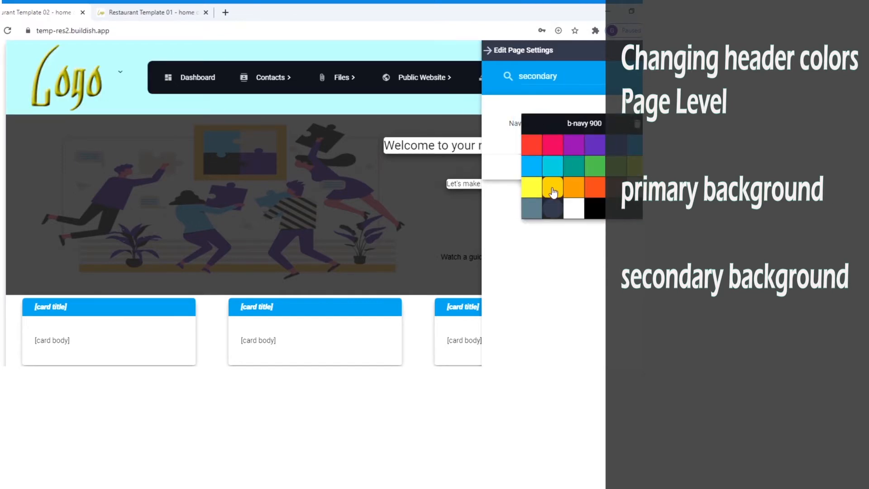
left_click(553, 187)
left_click(595, 166)
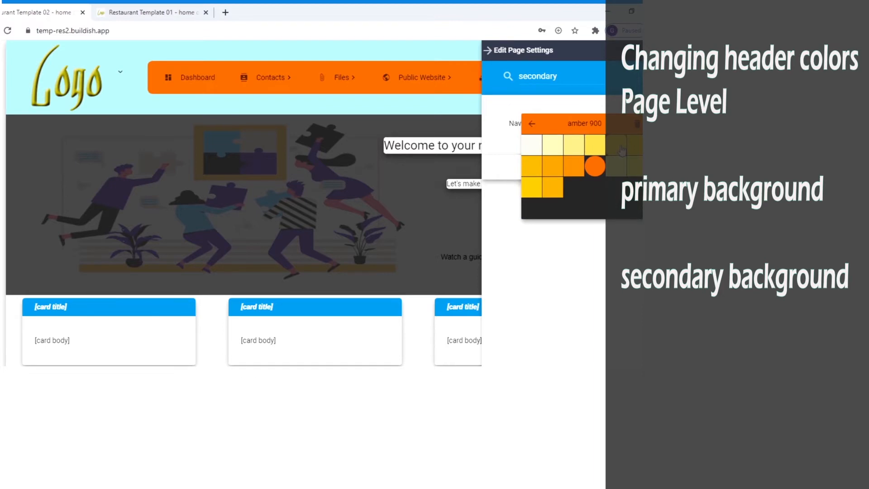
left_click(594, 146)
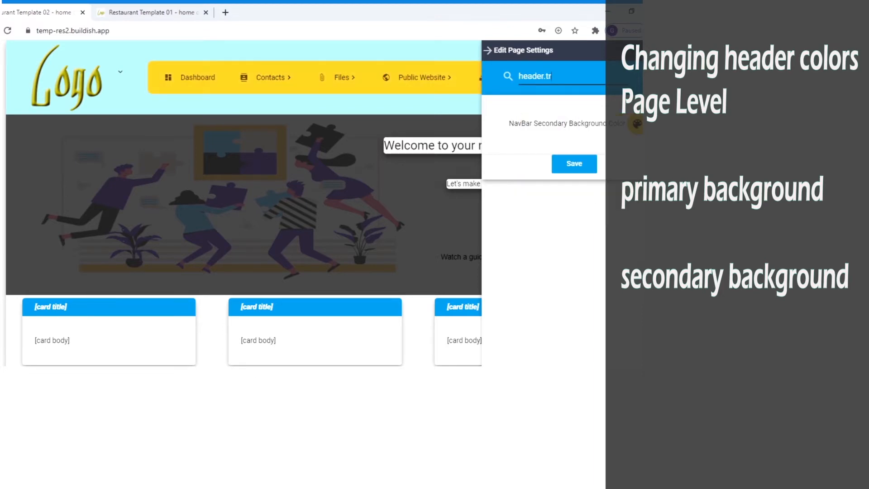
Step: Enable header.transparent and save the page settings
type("ansparent")
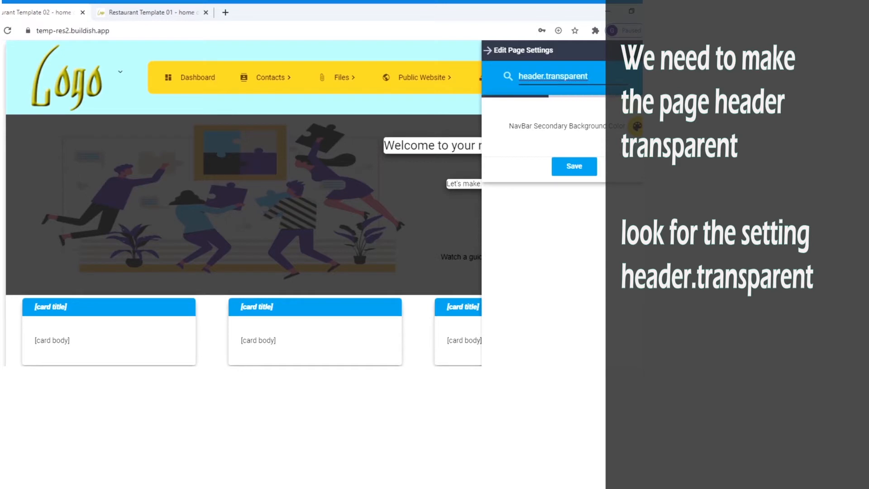
left_click(588, 120)
left_click(578, 156)
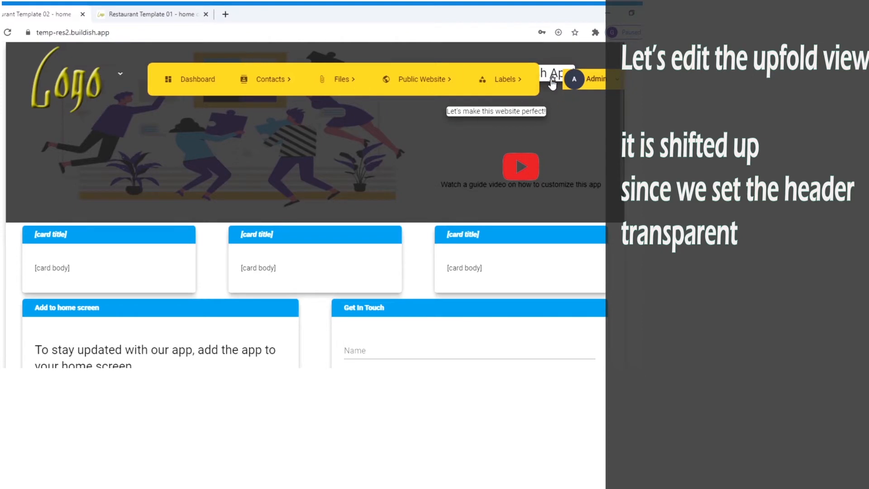
Step: In Design Mode, move the welcome heading to the hero centre and the tagline to lower left
left_click(120, 74)
left_click(155, 192)
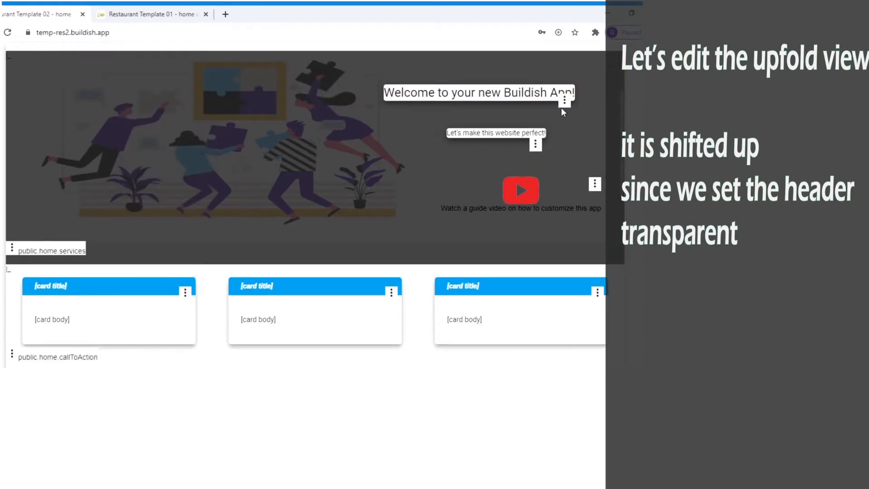
left_click_drag(548, 105, 399, 185)
left_click_drag(536, 144, 128, 186)
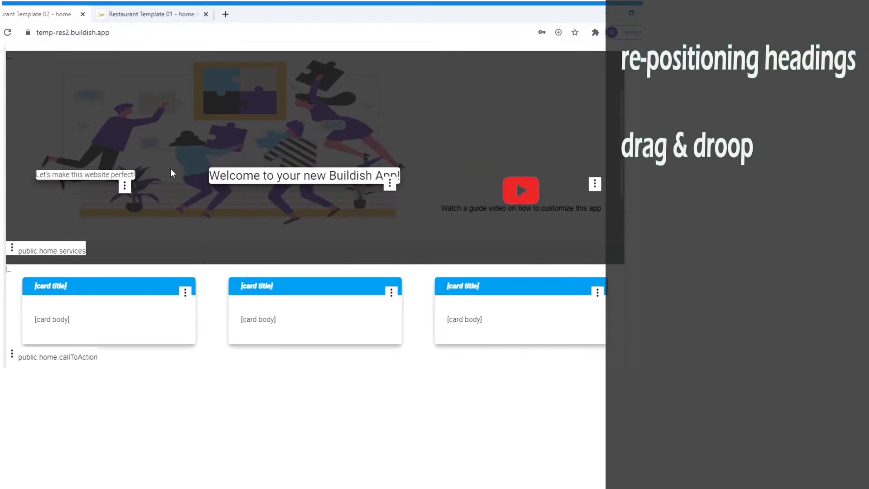
left_click(399, 184)
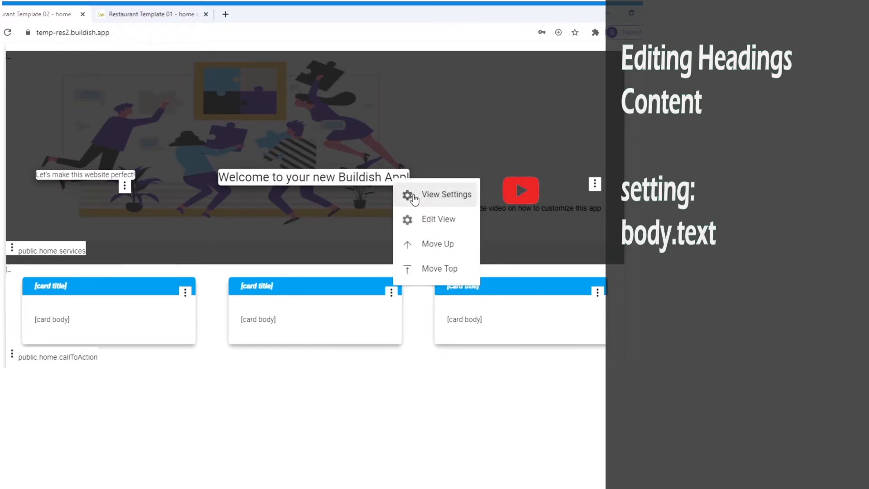
Step: Change the hero heading text to 'Welcome to our restaurant!'
left_click(414, 199)
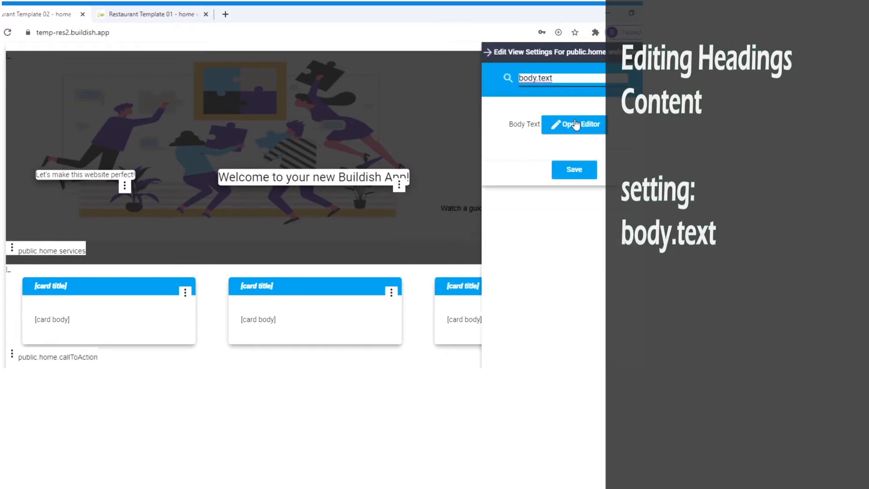
left_click(576, 124)
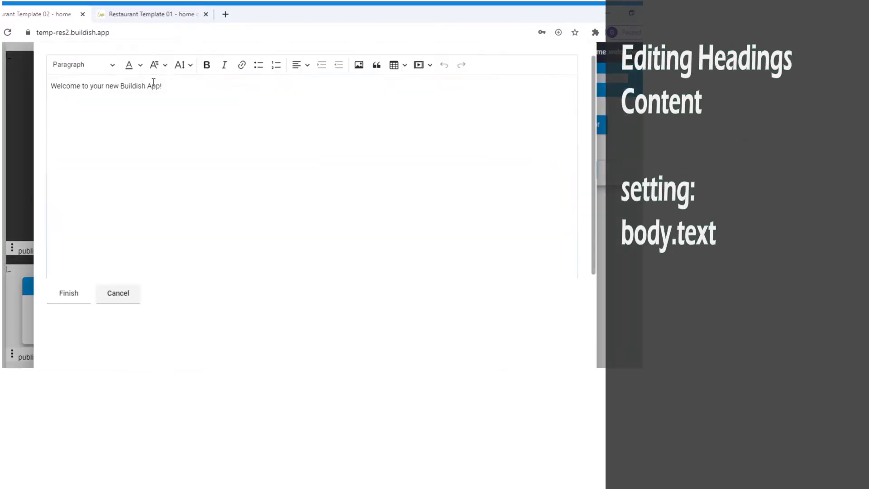
left_click_drag(154, 82, 45, 85)
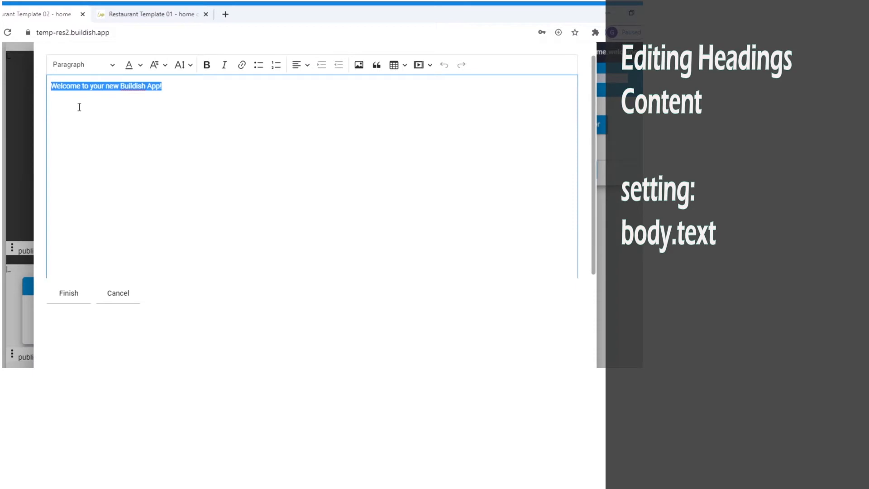
type("Welcome to our restaurant")
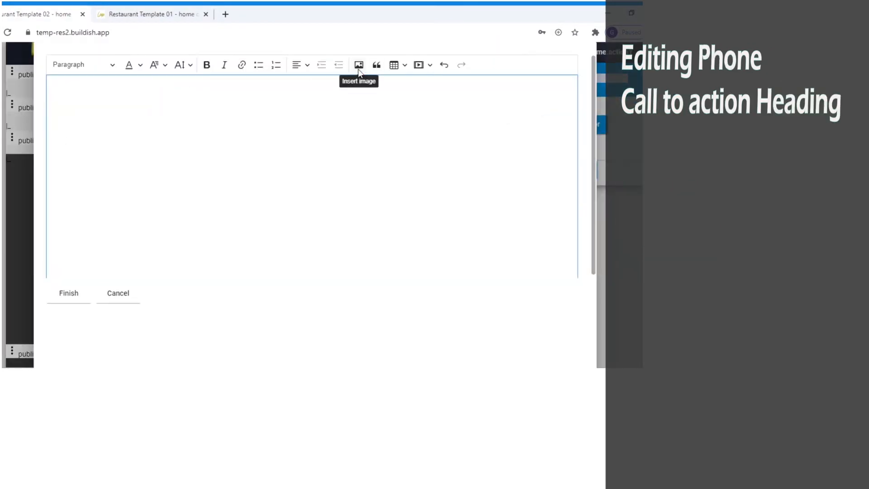
Step: Turn the tagline into a phone icon with centred 'Book your seat' text and a booking number
left_click(359, 70)
double_click(127, 224)
left_click(318, 140)
left_click_drag(101, 131, 50, 120)
left_click(306, 69)
left_click(298, 116)
left_click(74, 295)
left_click(73, 290)
left_click(126, 206)
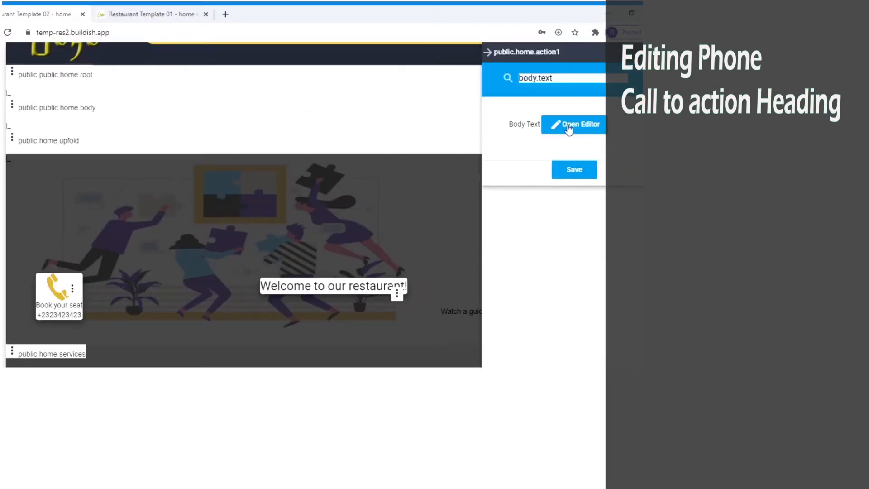
Step: Make the phone card transparent and set its Color to b-navy 500 for white text
triple_click(564, 83)
type("transparent")
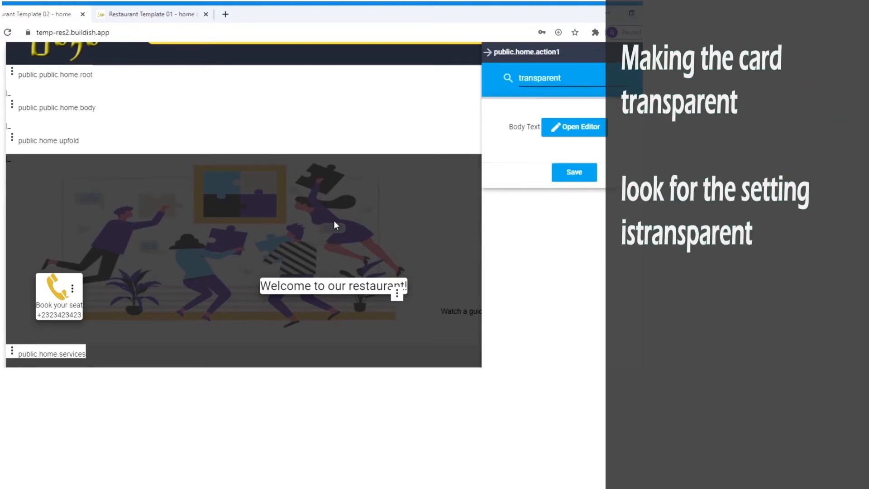
left_click(545, 123)
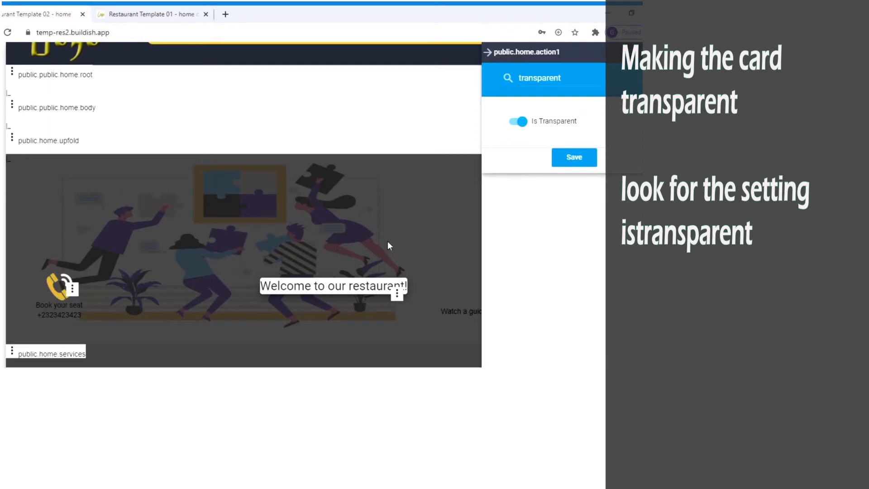
left_click(581, 156)
triple_click(515, 77)
type("color")
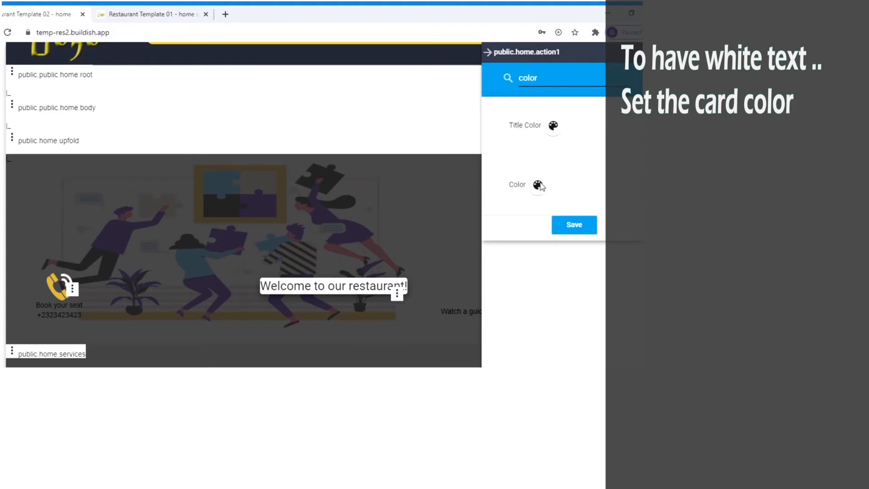
left_click(539, 185)
left_click(539, 186)
left_click(567, 269)
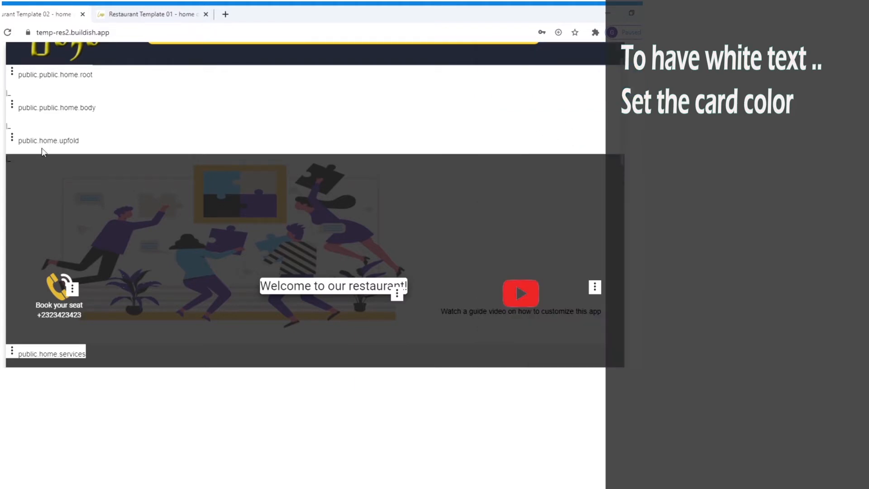
Step: Find the upfold section's background image setting
left_click(12, 138)
left_click(53, 145)
left_click(546, 78)
type("background image")
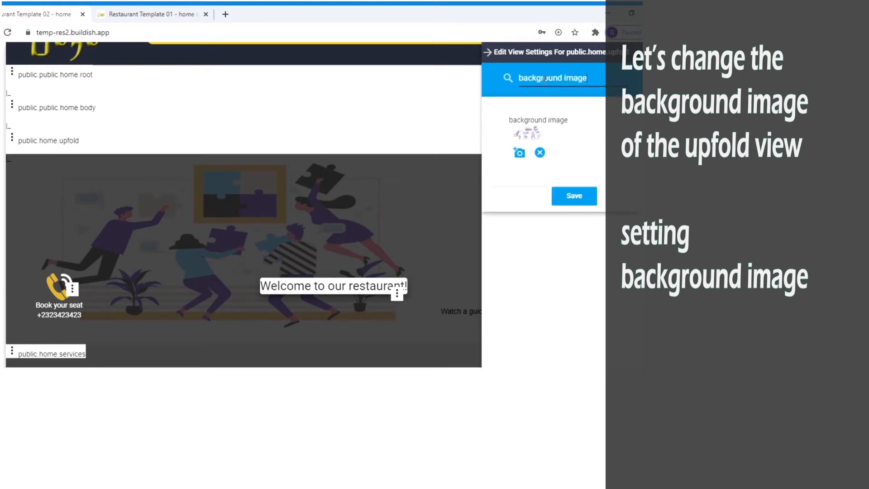
Step: Apply the grill photo background, and make the welcome text box transparent with b-black 500 colour
left_click(566, 211)
left_click(397, 293)
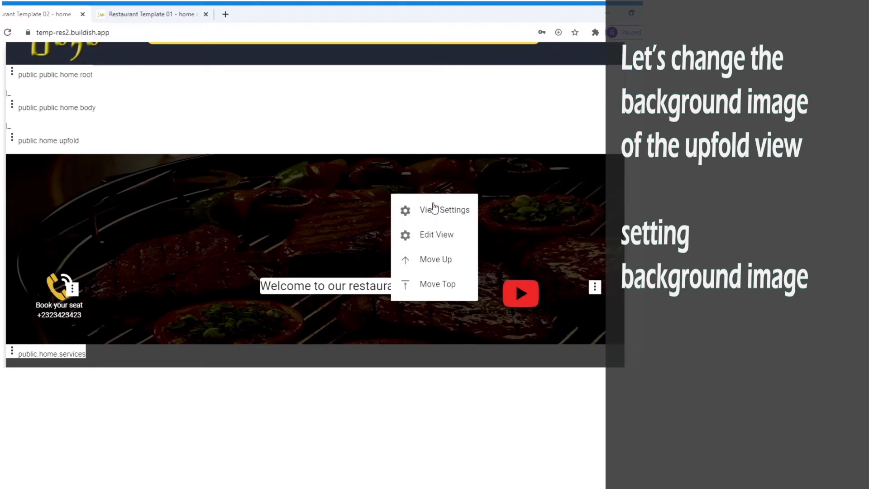
left_click(434, 207)
type("transparent")
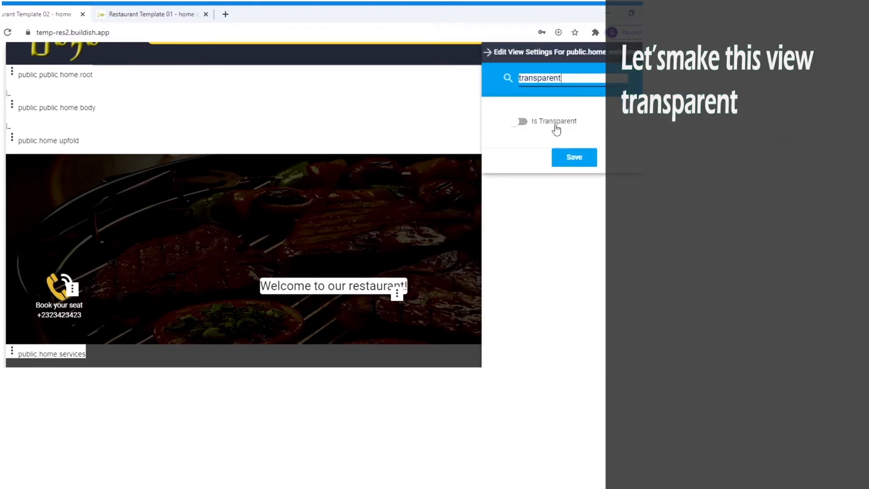
left_click(556, 127)
type("color")
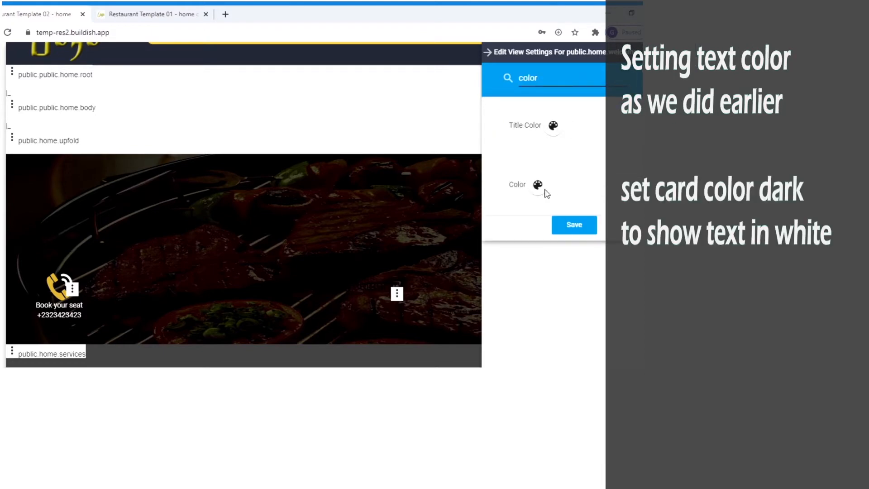
left_click(539, 186)
left_click(597, 271)
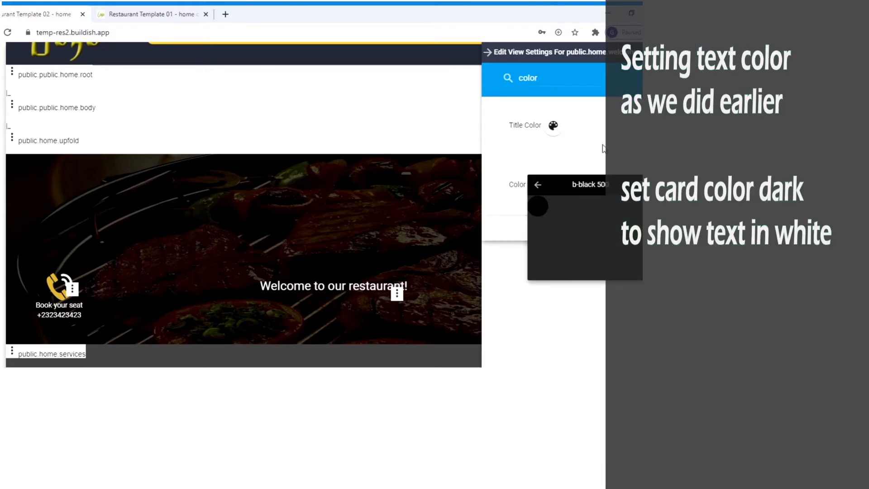
left_click(586, 185)
Step: Set the upfold section's BG Overlay to 4 and save
left_click(574, 225)
left_click(12, 138)
left_click(49, 150)
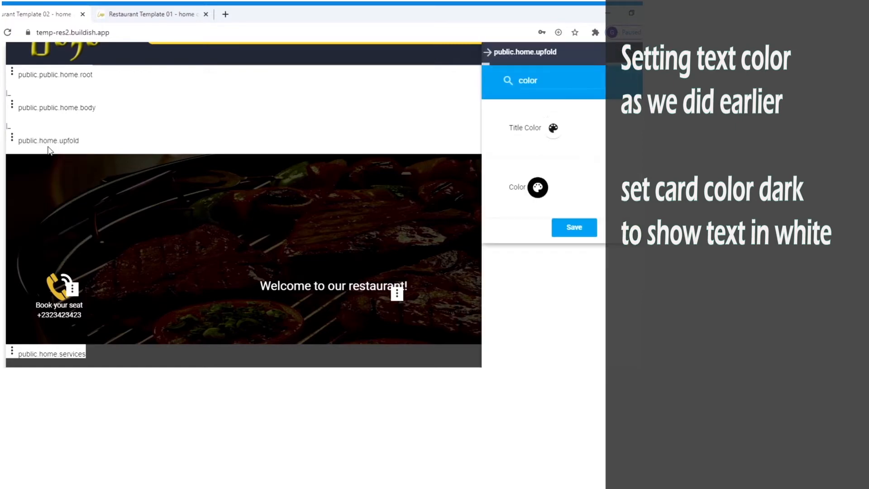
left_click(546, 79)
type("overlay")
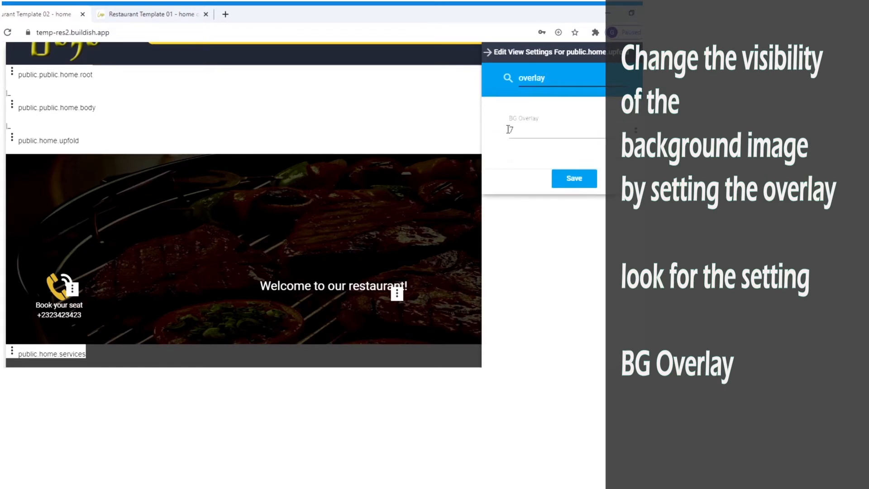
double_click(507, 130)
type("5")
key("BackSpace")
type("4")
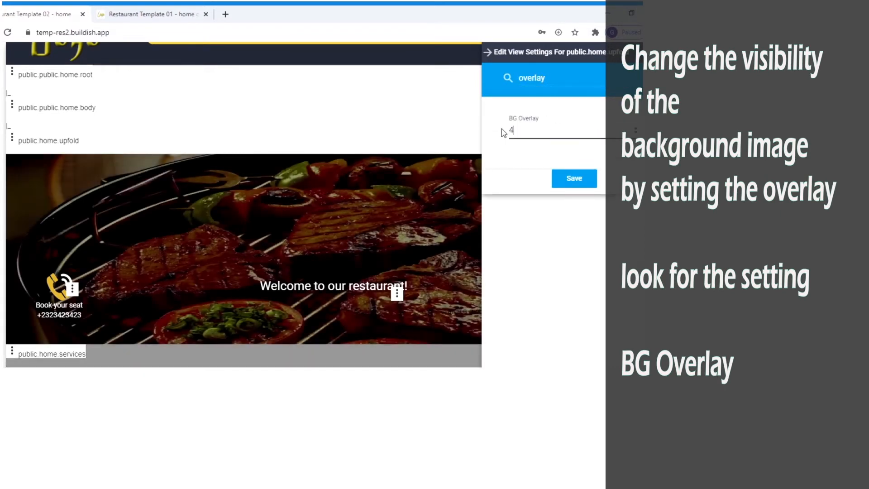
type("1")
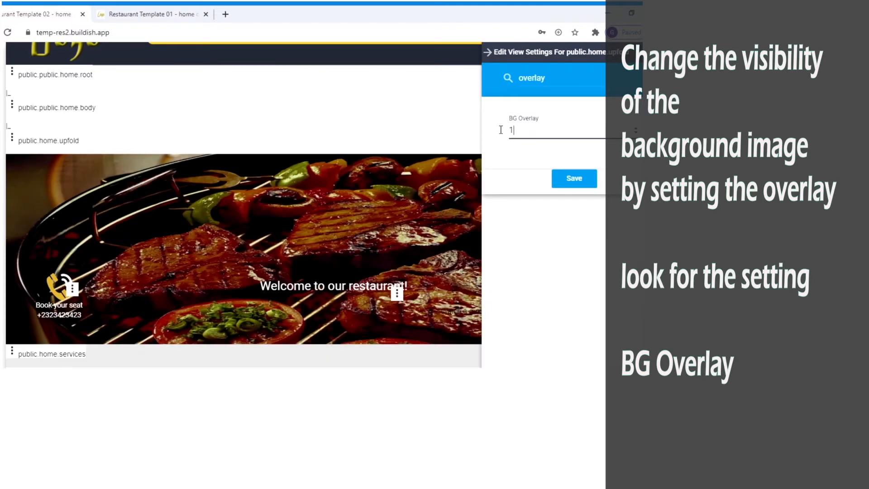
key("BackSpace")
type("4")
left_click(583, 181)
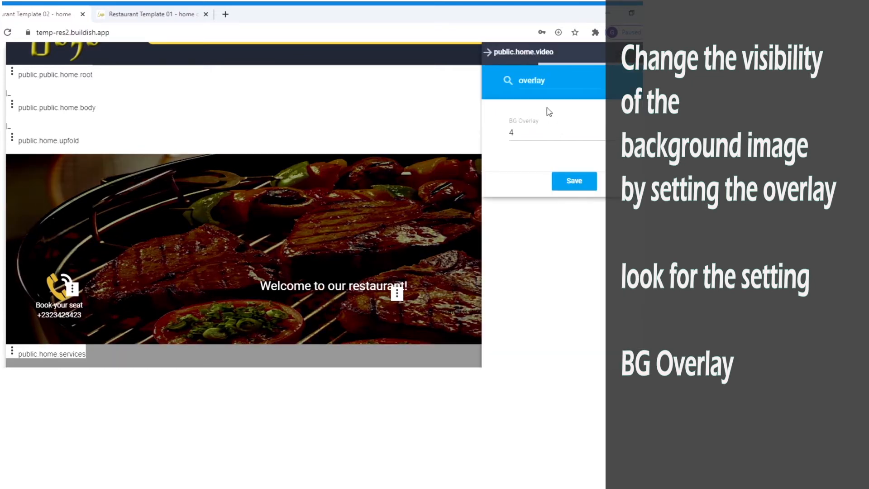
key("ctrl+a")
key("BackSpace")
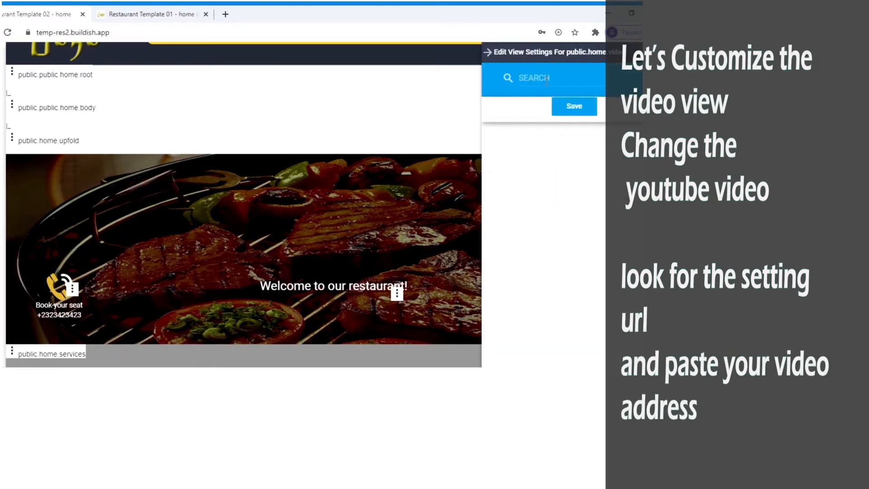
Step: Make the video button black, relabel it 'watch video' and save
type("url")
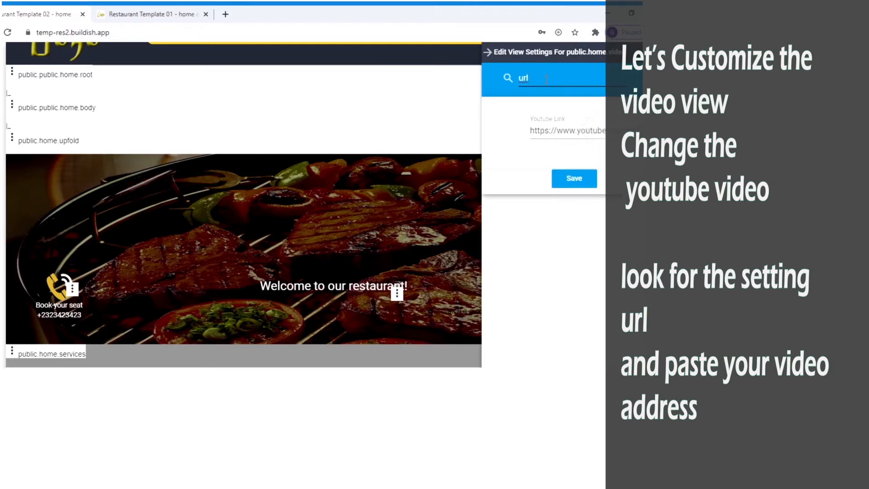
left_click_drag(639, 127, 542, 130)
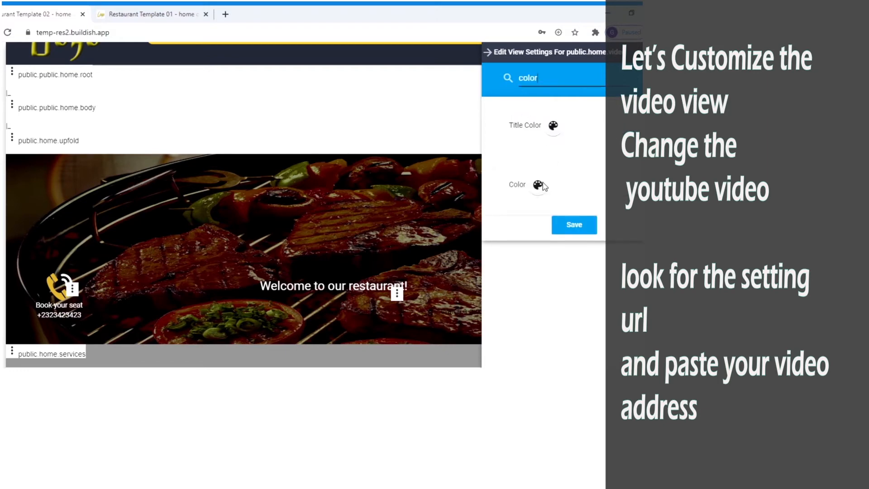
left_click(543, 185)
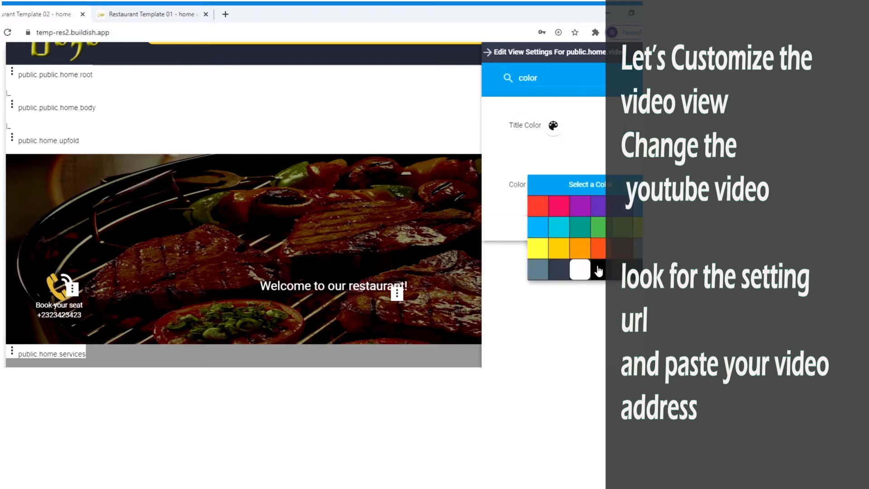
left_click(594, 277)
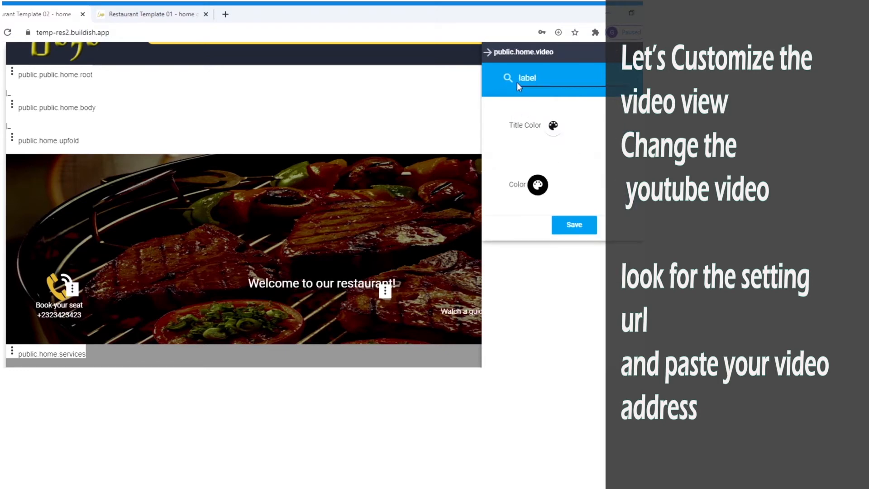
key("ctrl+a")
key("BackSpace")
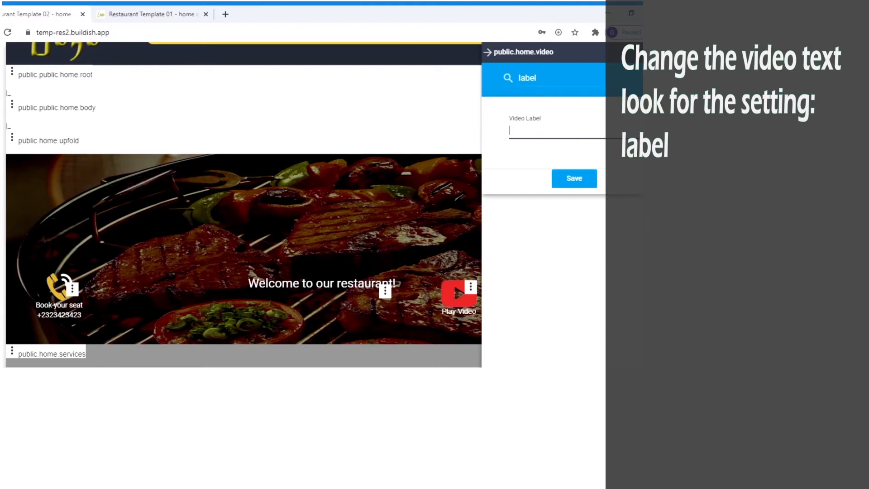
type("watch video")
left_click(571, 179)
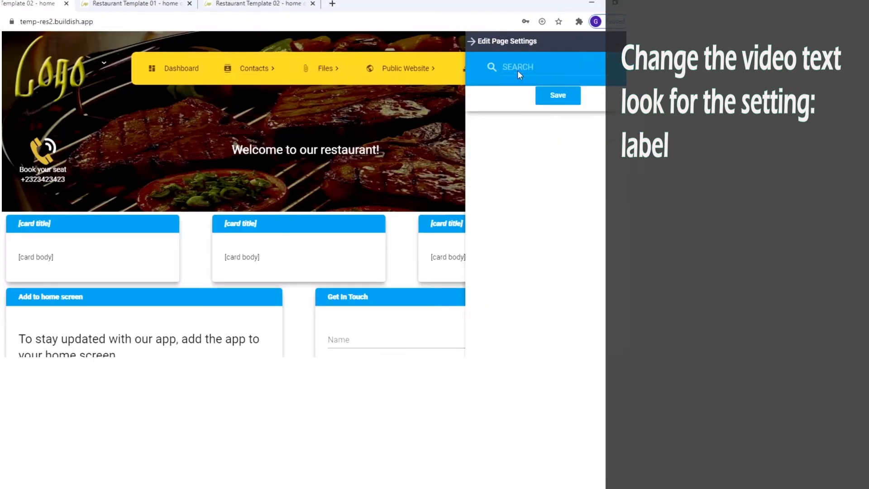
Step: Choose theme-yellow-light as the page's Theme Color
left_click(521, 66)
type("theme")
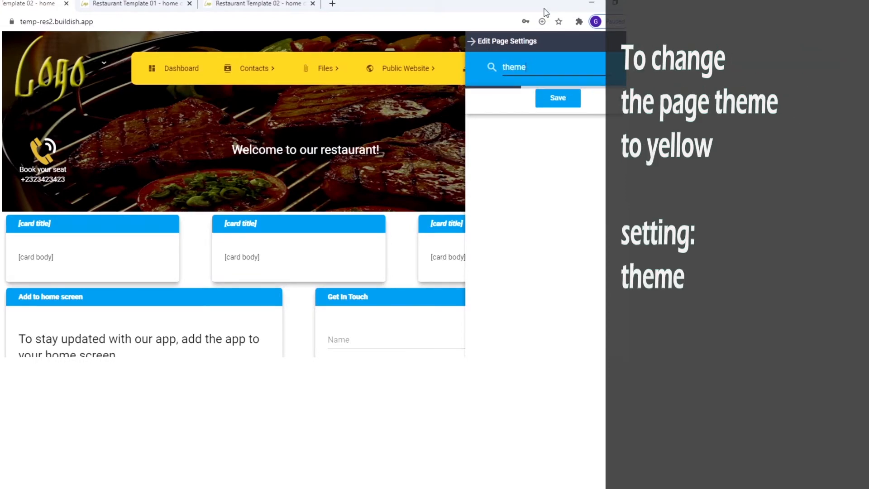
left_click(552, 121)
left_click(536, 143)
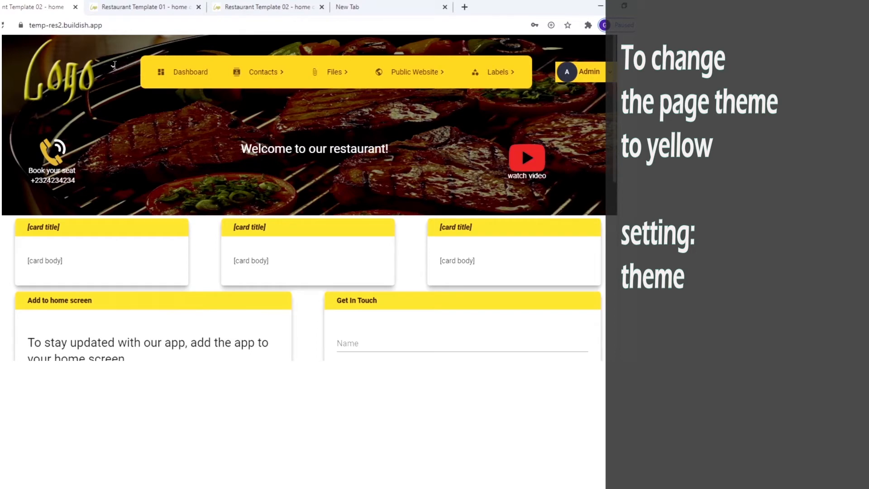
left_click(113, 67)
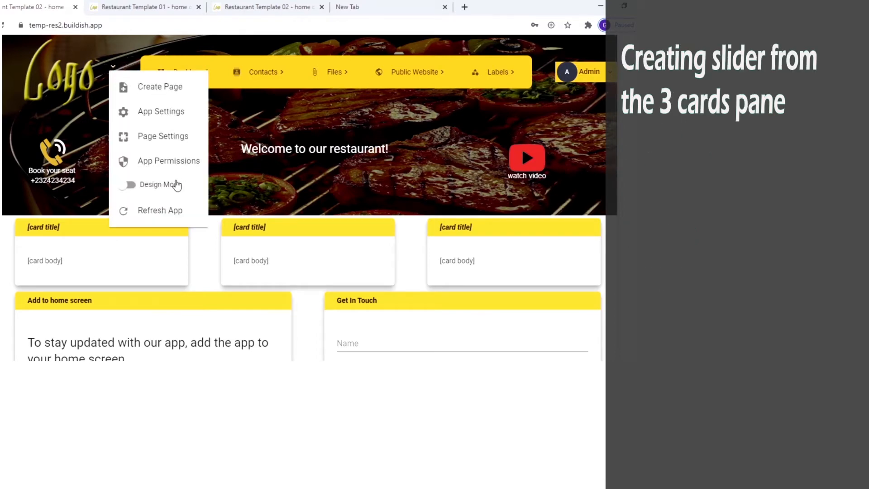
Step: Finish and save the first card's sandwich description laid out beside the hot-dog image
left_click(177, 185)
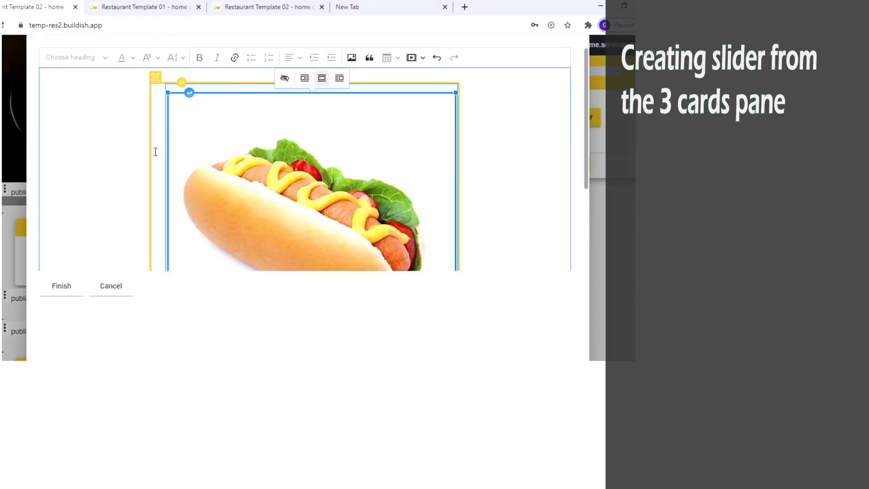
left_click(155, 151)
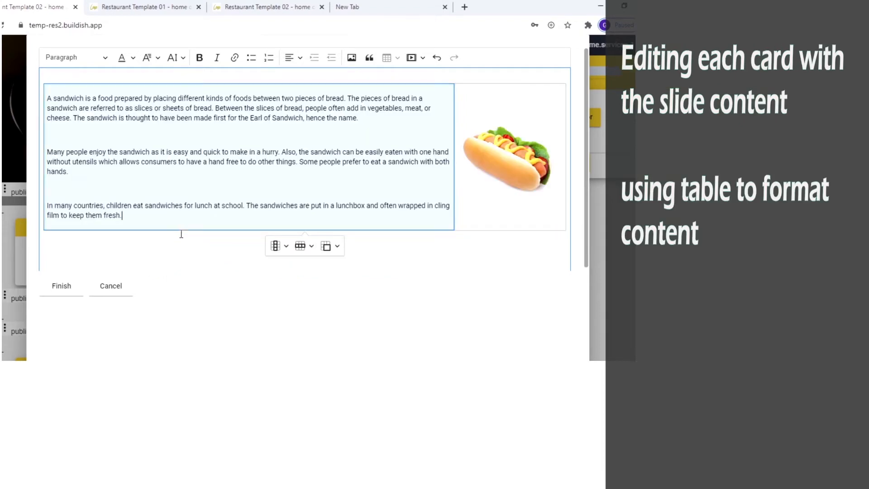
left_click(61, 286)
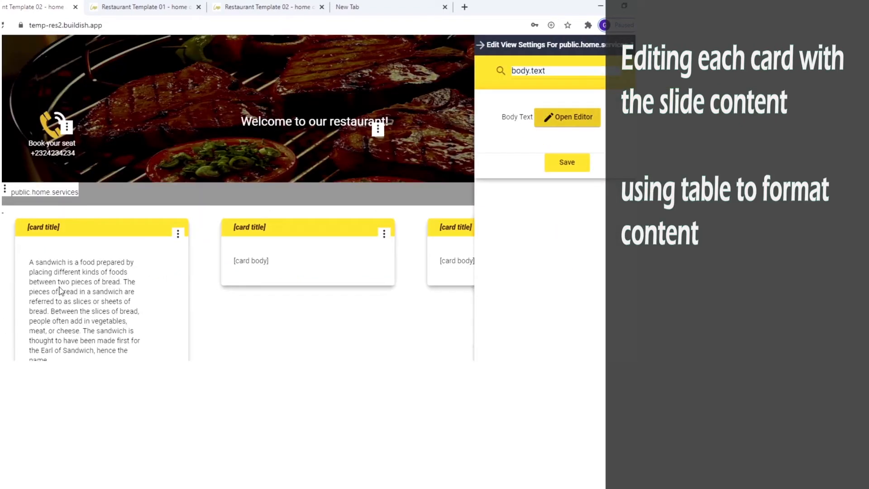
left_click(562, 164)
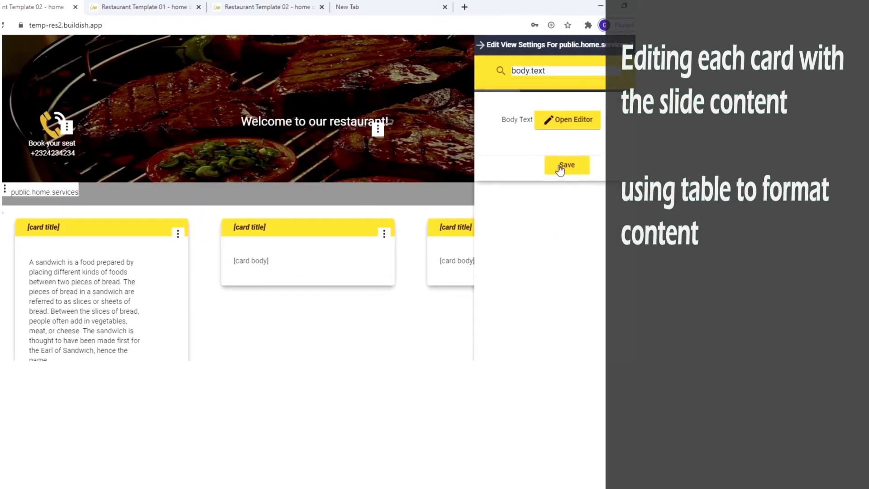
Step: Open View Settings for the public.home.services section and focus its search field
left_click(4, 190)
left_click(25, 200)
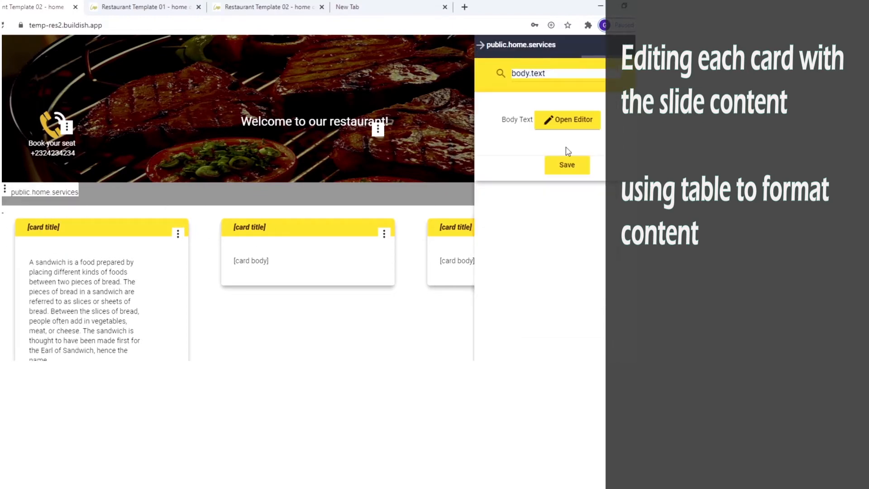
left_click(549, 73)
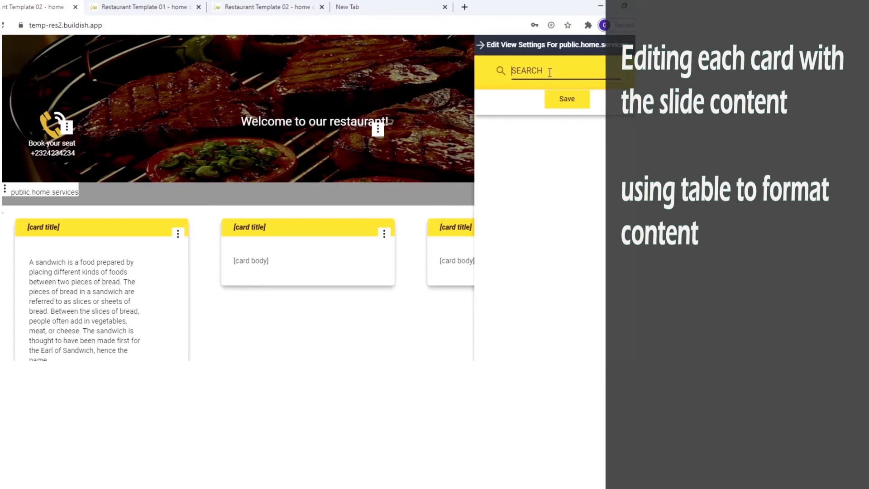
Step: Set the services section's children.layout to column and preview the stacked cards
type("children.layout")
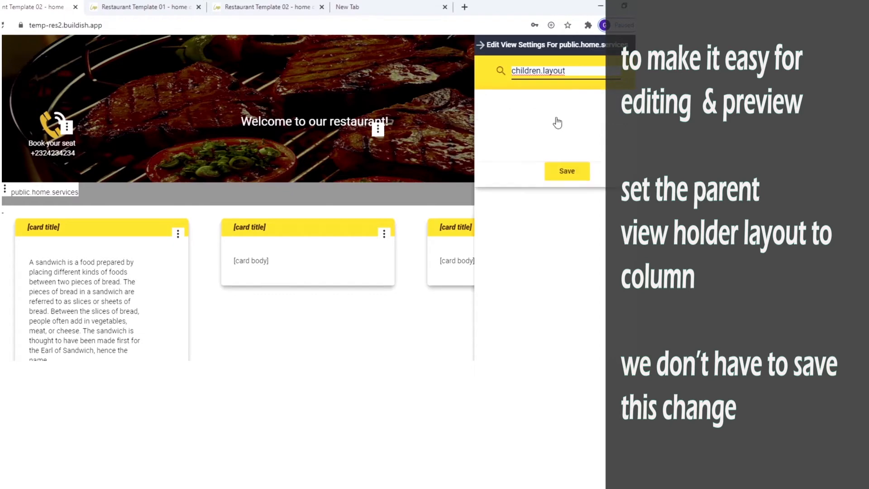
left_click(549, 126)
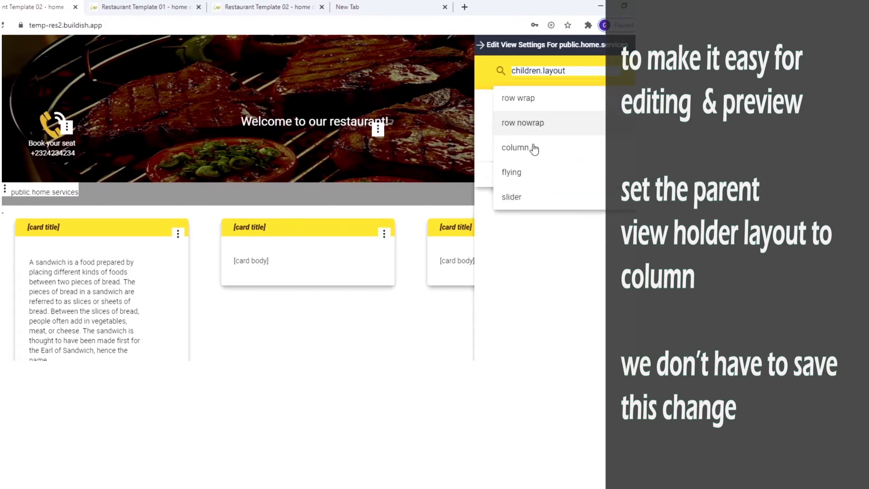
left_click(535, 149)
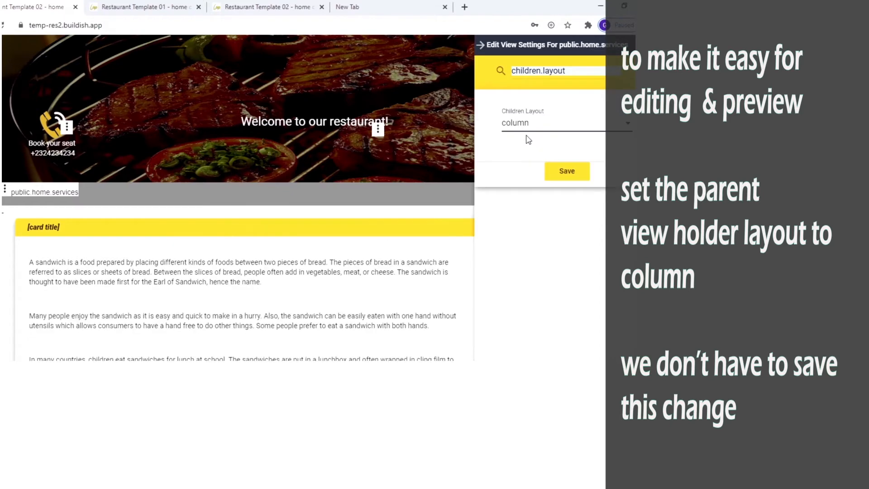
left_click(393, 209)
scroll(449, 215, "down", 2)
Step: Turn off title.show on the first card, then find the services section's children.layout setting again
left_click(591, 132)
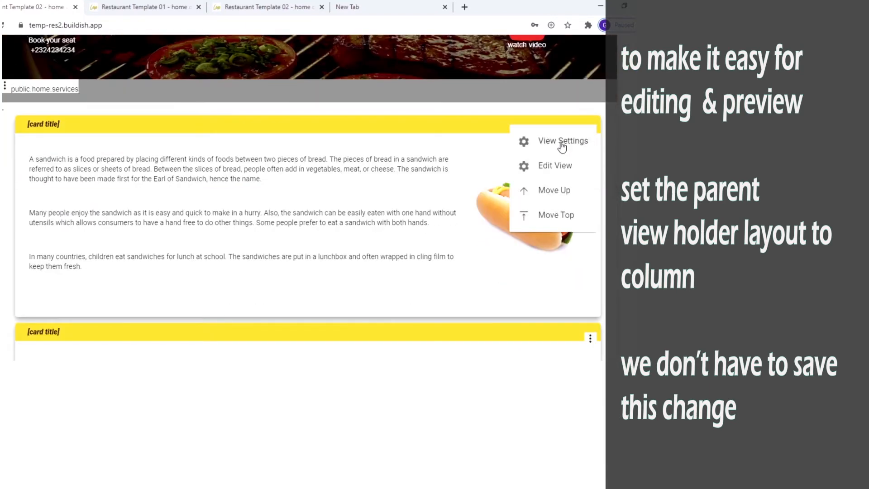
left_click(563, 141)
type("title.show")
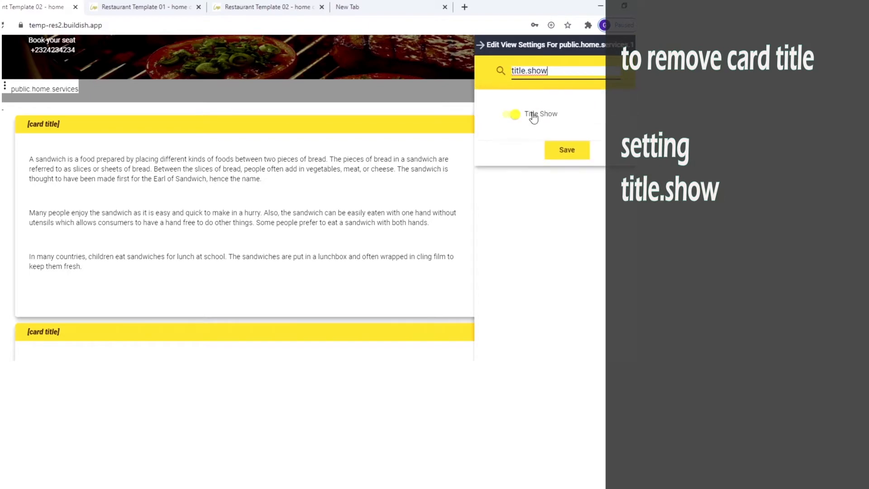
left_click(532, 116)
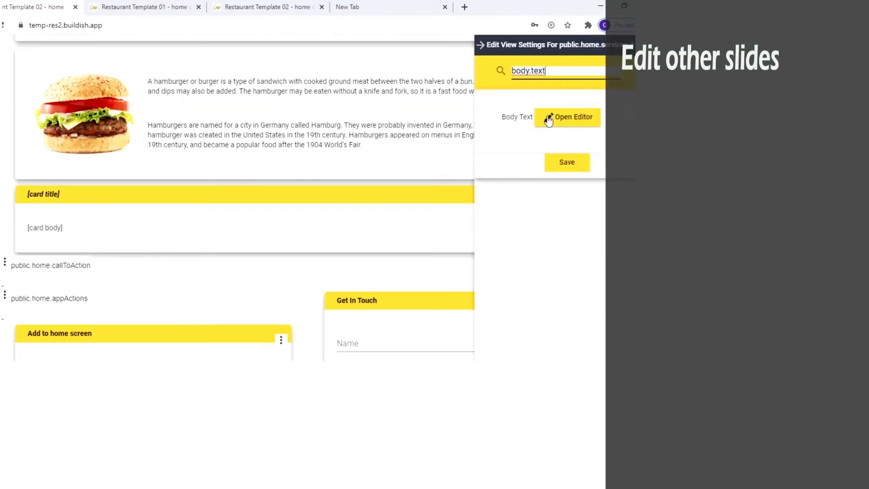
left_click(549, 119)
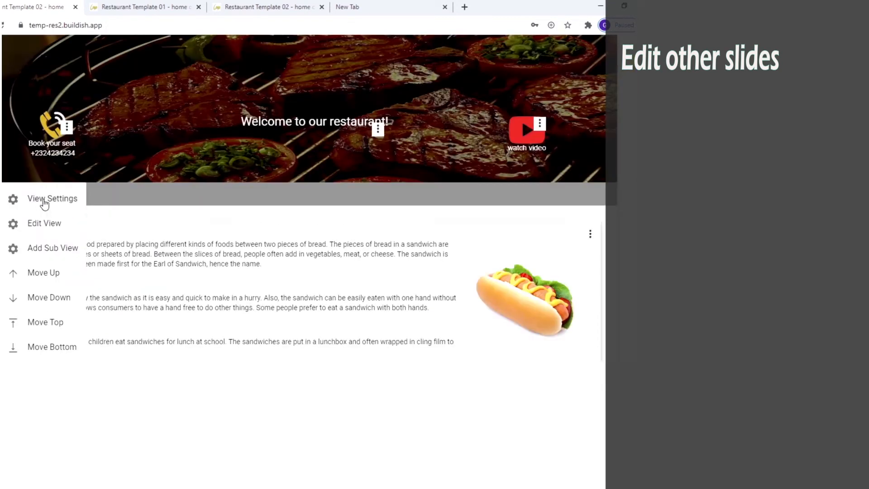
left_click(44, 199)
type("children.layout")
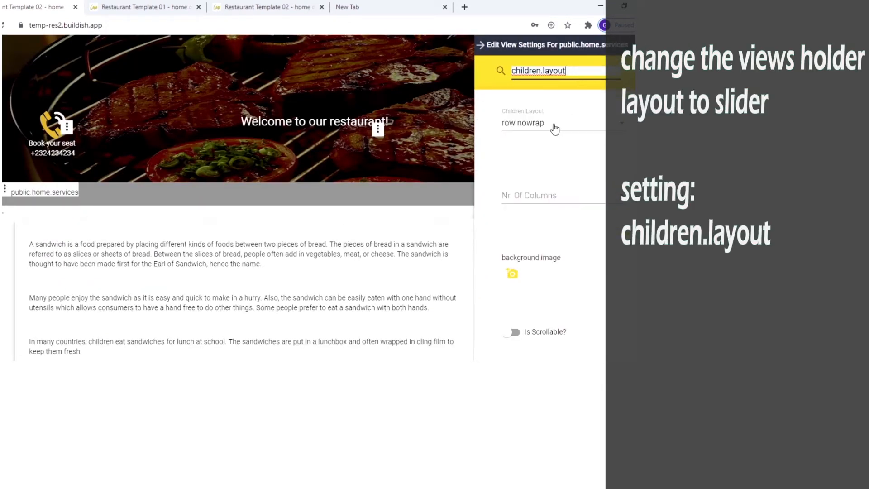
Step: Change the services Children Layout to slider and save it
left_click(580, 84)
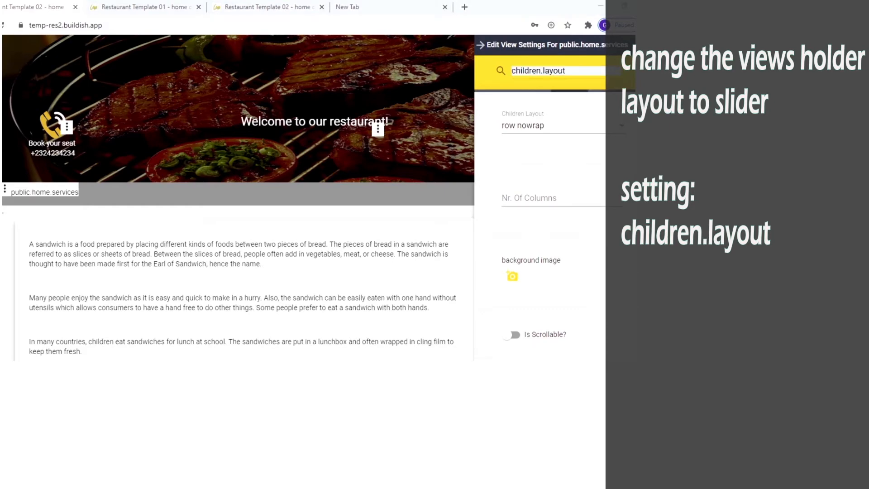
left_click(543, 129)
left_click(523, 196)
left_click(567, 172)
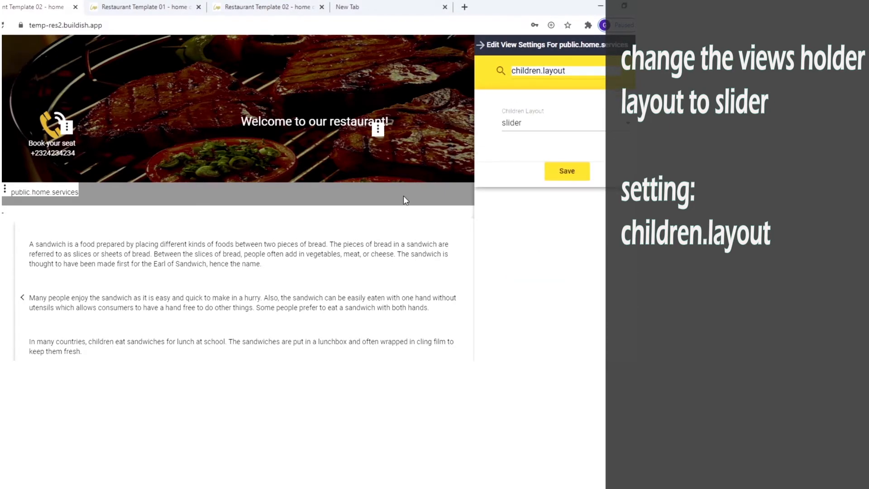
Step: Enable Slider Auto Slide so the dishes advance automatically, and save
scroll(403, 195, "down", 3)
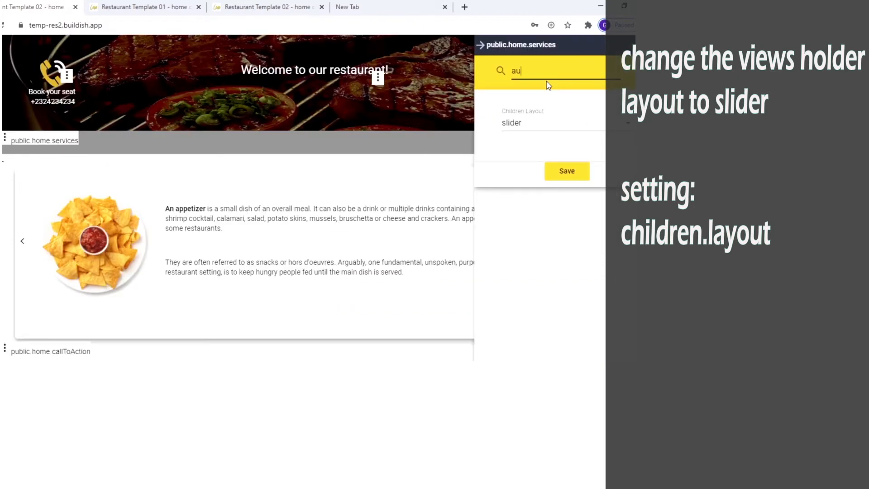
type("to slide")
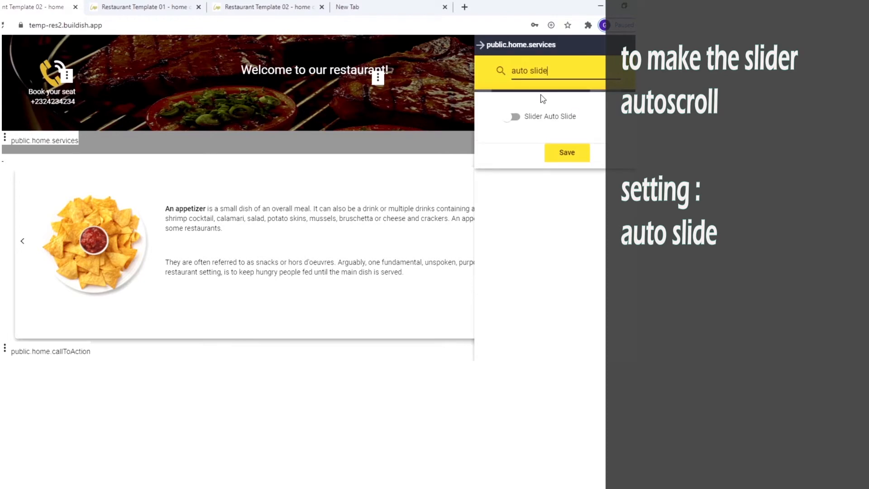
left_click(539, 118)
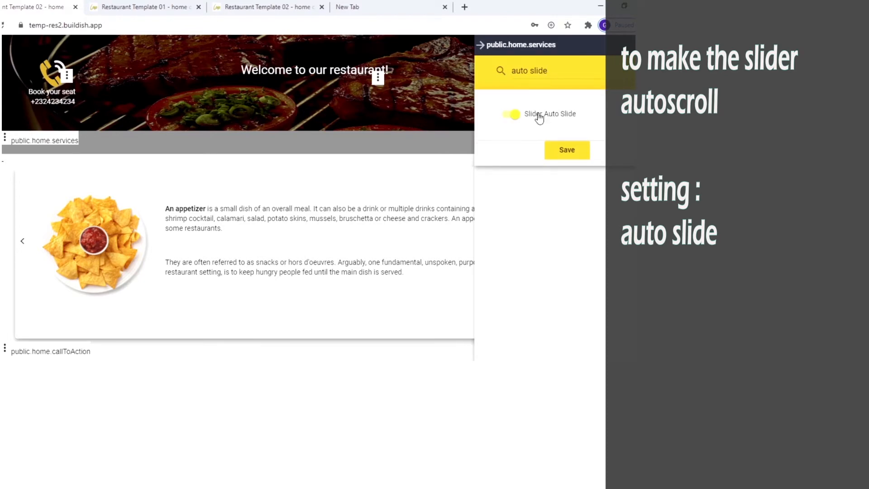
left_click(574, 154)
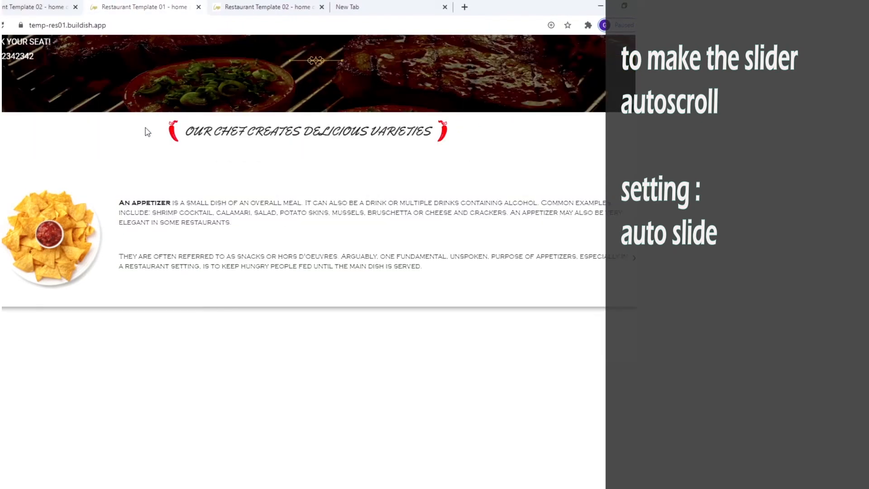
left_click_drag(146, 132, 490, 145)
Step: Open the services section's body.text editor and clear the placeholder text
left_click(490, 141)
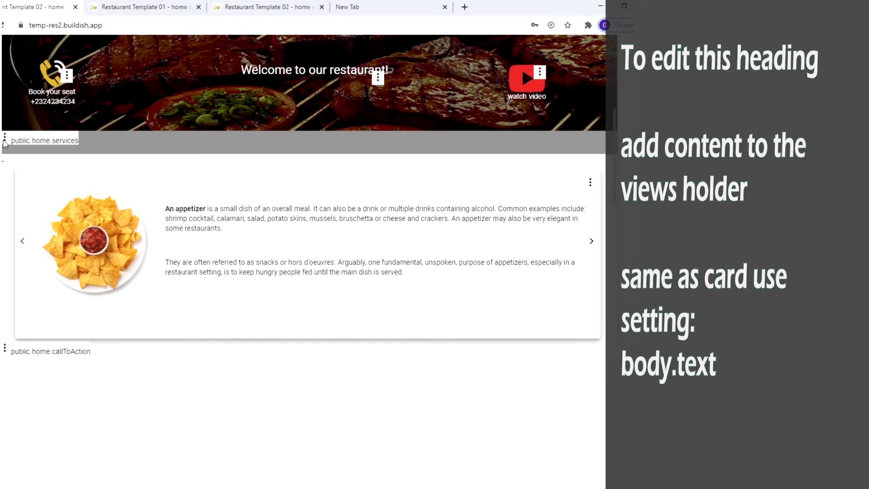
left_click(4, 138)
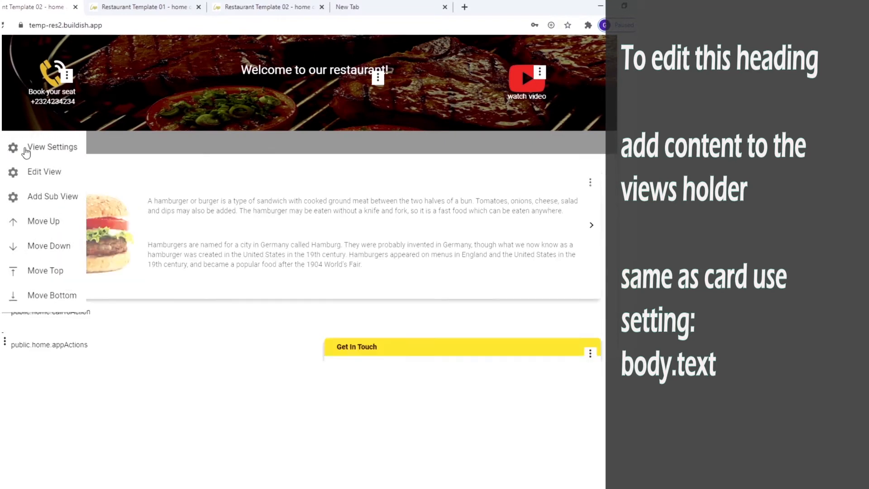
left_click(24, 147)
left_click_drag(555, 80, 512, 78)
type("body.text")
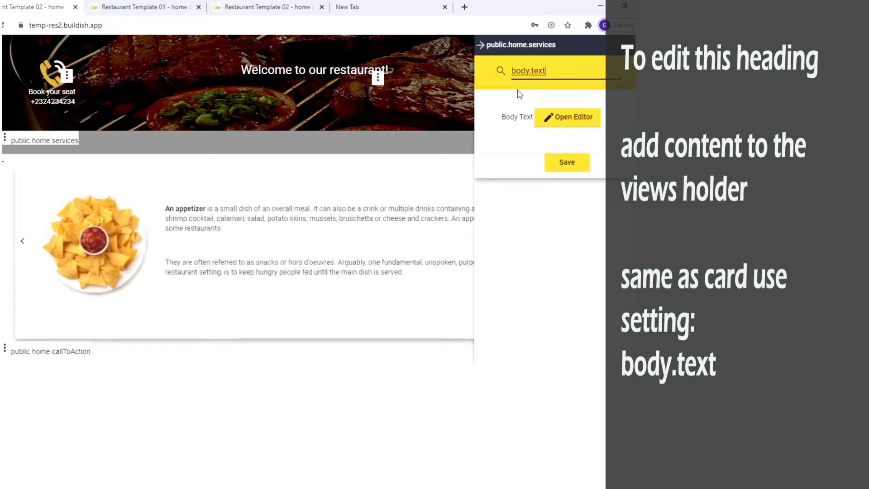
left_click(567, 117)
triple_click(99, 77)
key("BackSpace")
Step: Insert a 1x3 table with chili images in both outer cells around 'Home of taste'
left_click(387, 57)
left_click(404, 77)
left_click(352, 57)
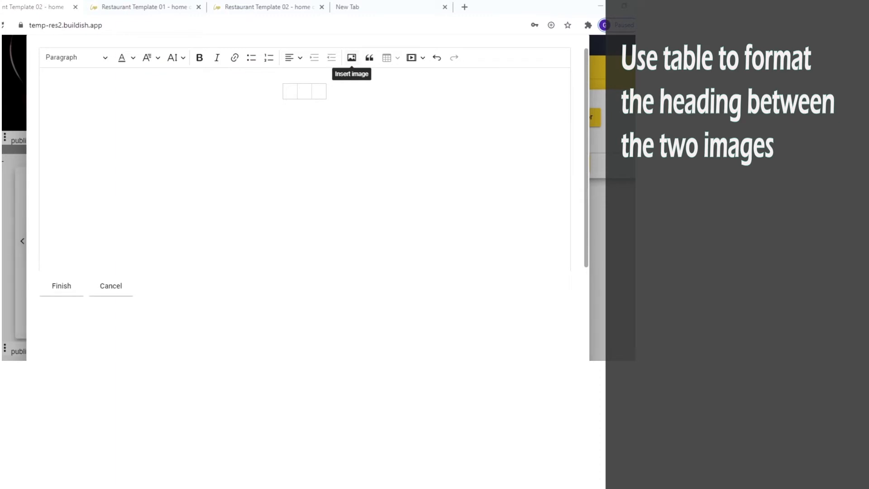
double_click(259, 220)
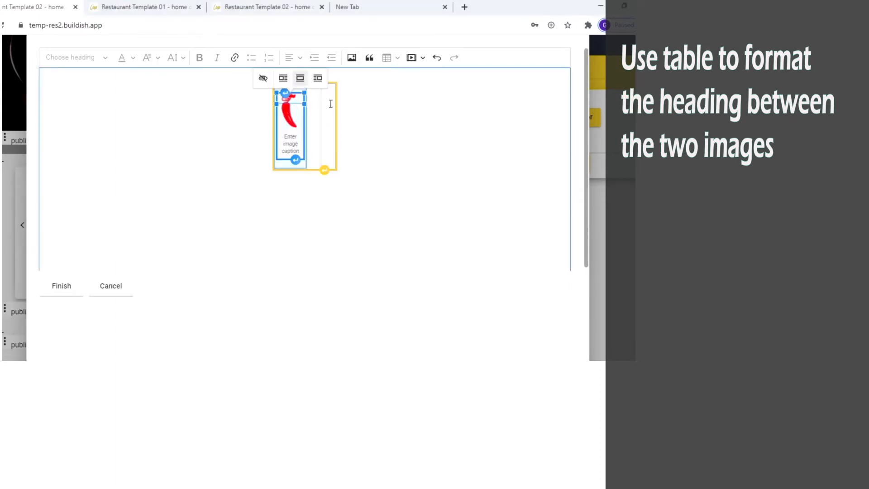
left_click(327, 122)
left_click(352, 57)
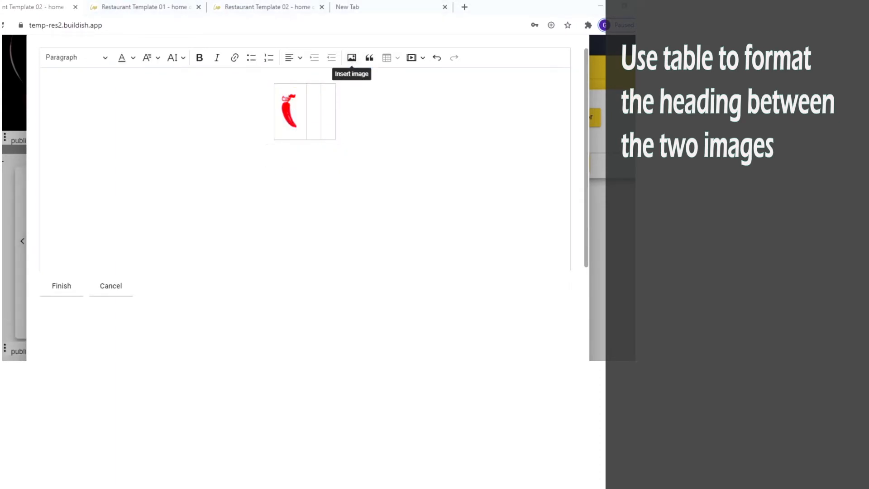
double_click(306, 210)
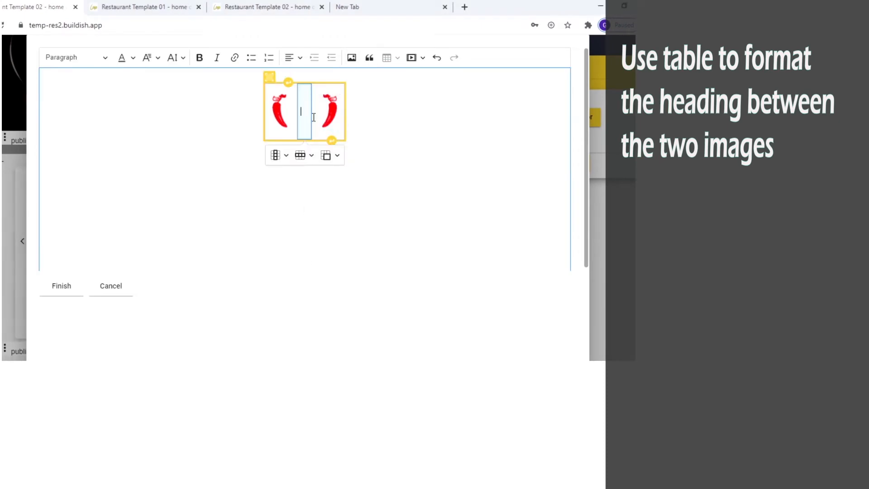
left_click(63, 286)
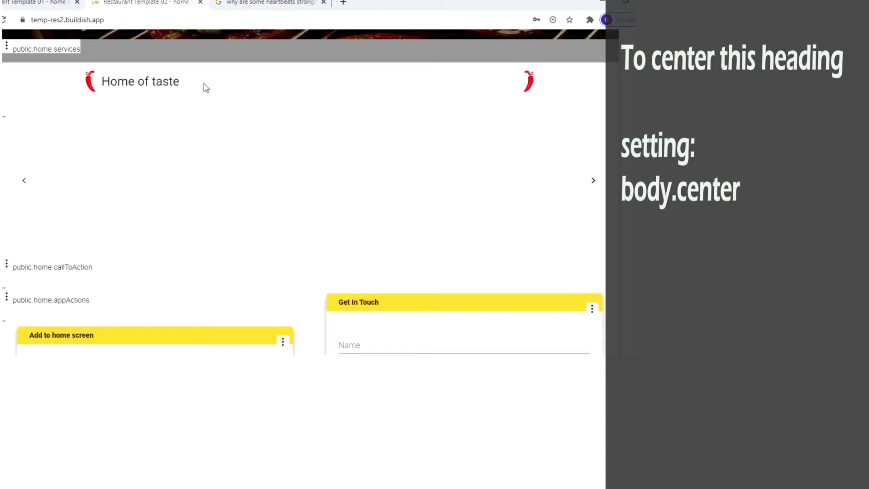
Step: Turn on the services section's body.center setting to centre the 'Home of taste' heading, and save
left_click(8, 48)
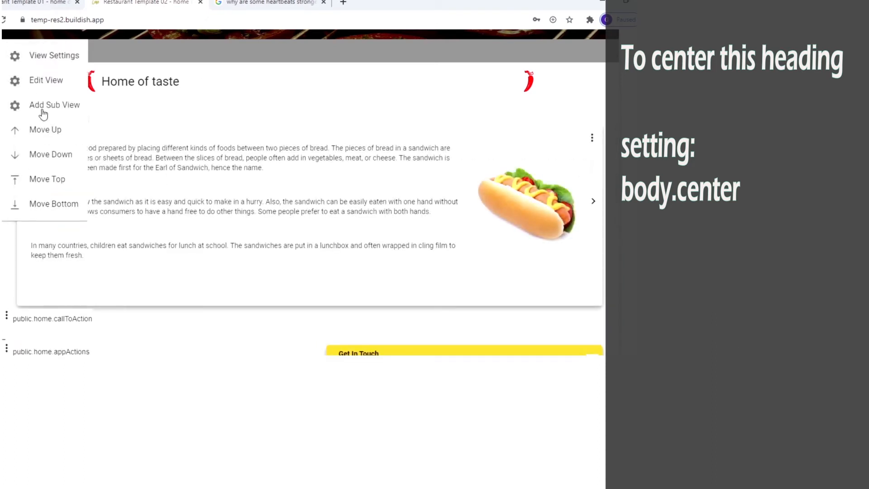
left_click(63, 65)
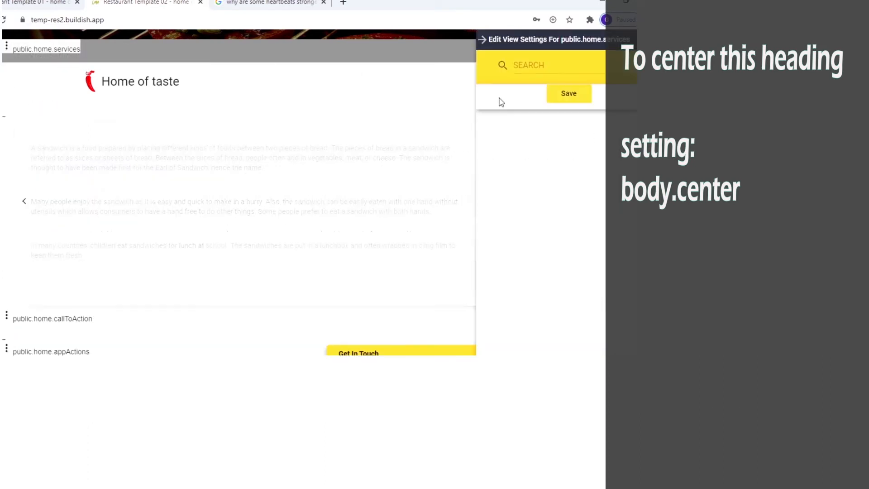
left_click(554, 69)
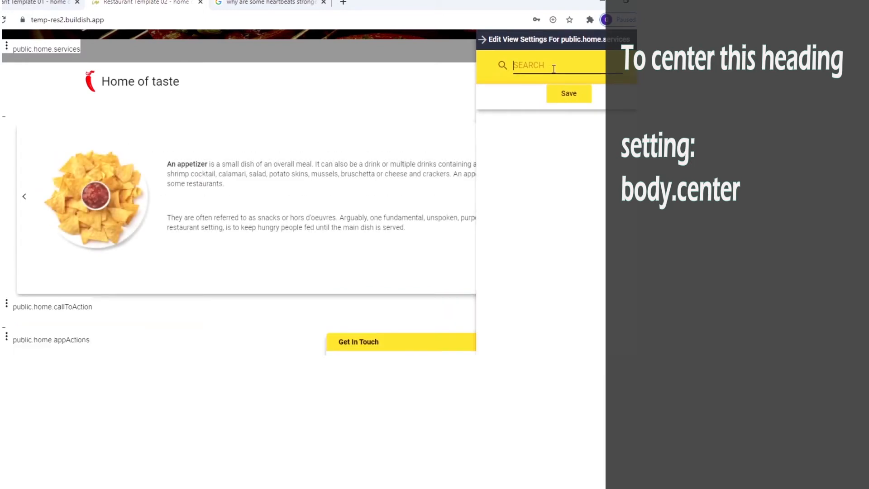
type("bodycenter")
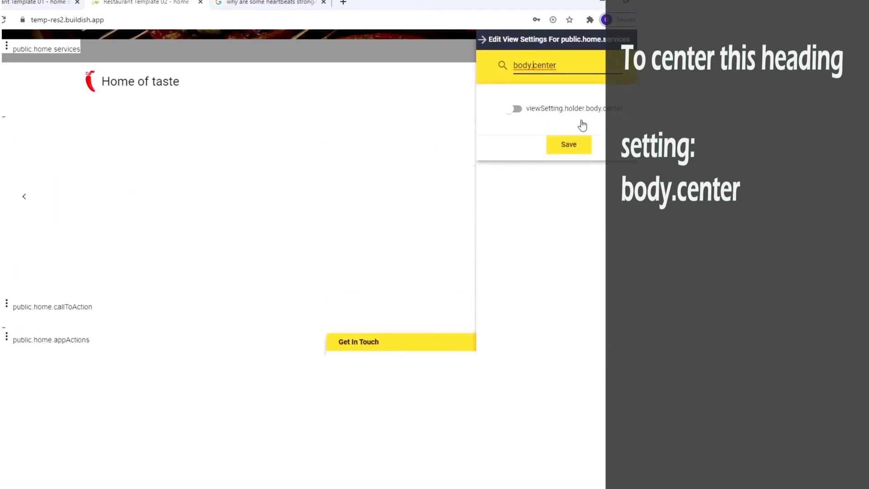
left_click(582, 114)
left_click(583, 114)
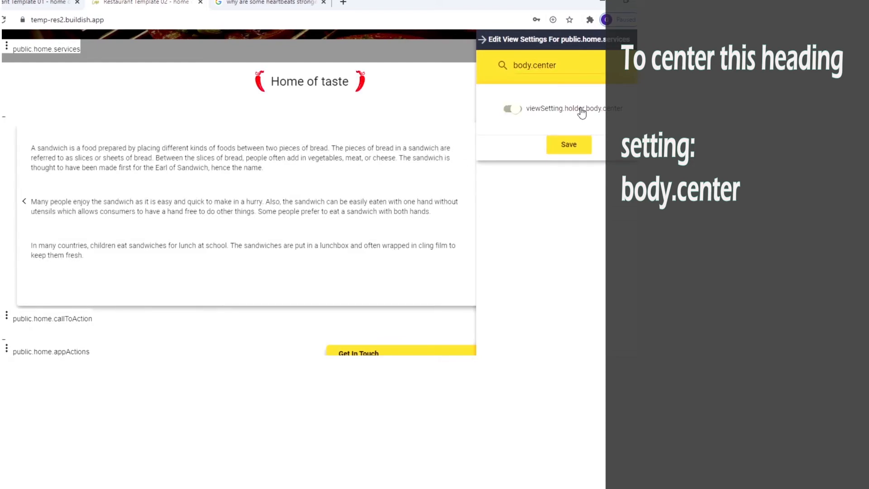
left_click(569, 145)
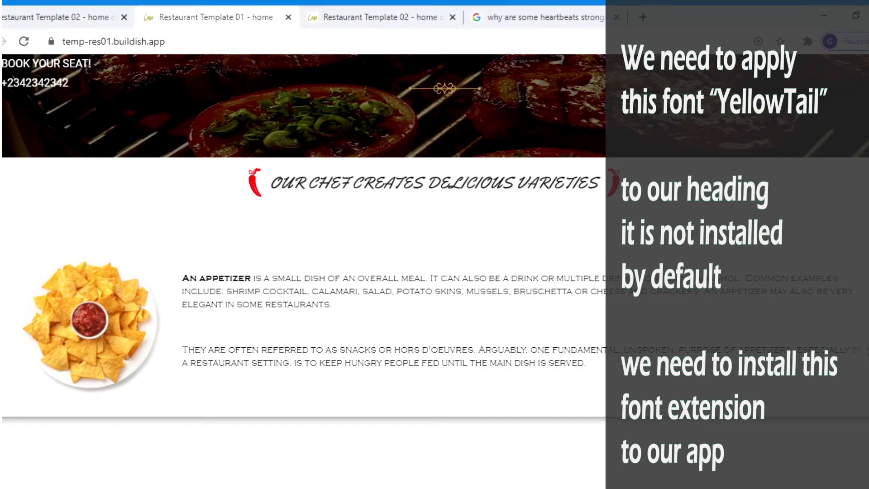
Step: Add the free Yellow Tail Font extension to the restaurant app's cart and place the order
left_click_drag(226, 183, 623, 183)
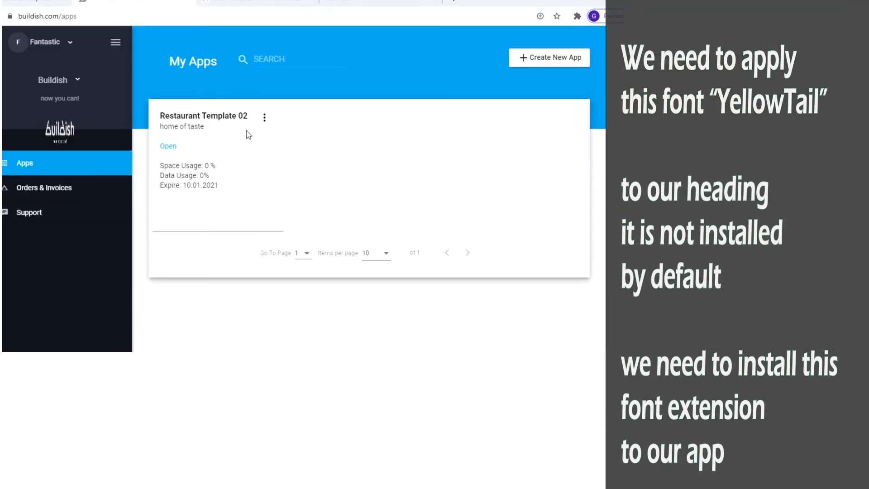
left_click(265, 122)
left_click(287, 174)
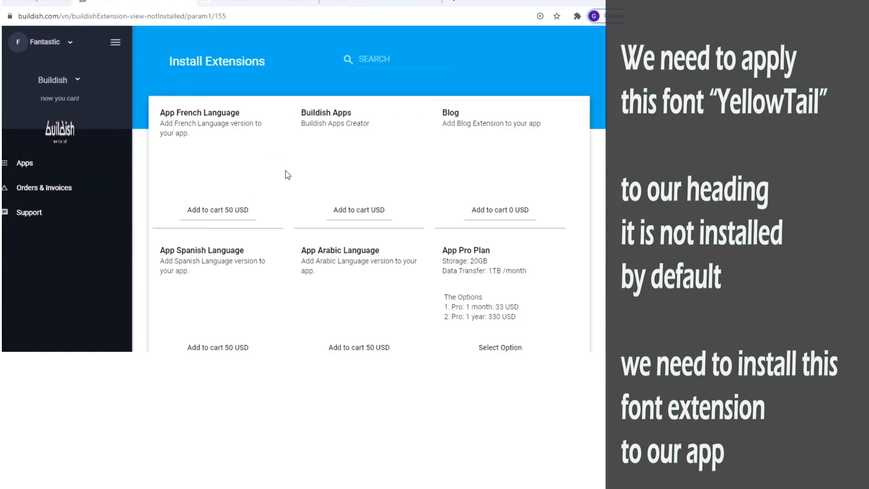
scroll(597, 286, "down", 5)
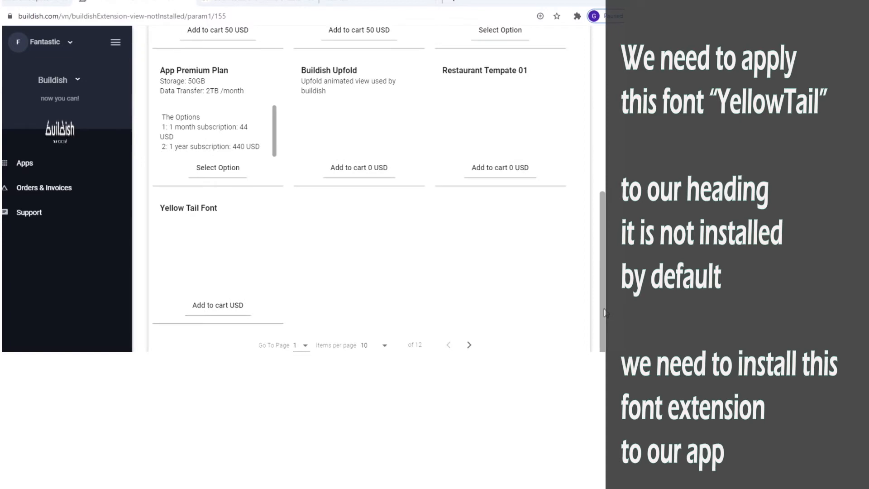
left_click(210, 306)
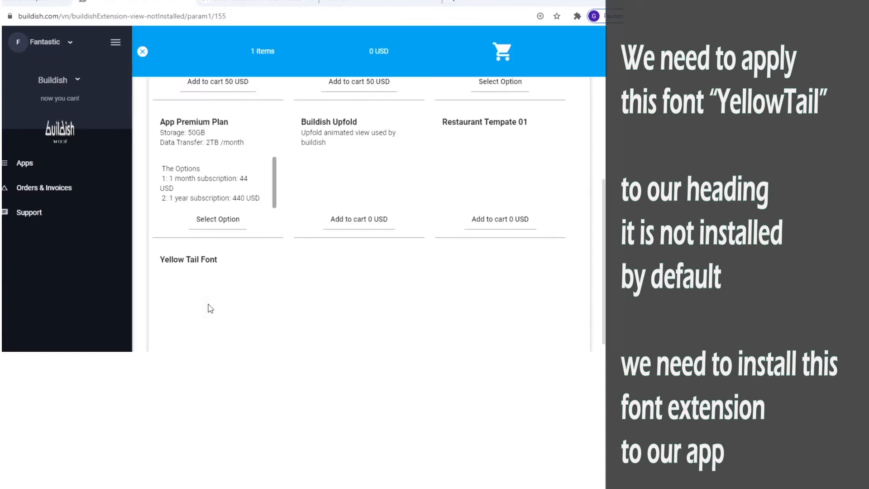
left_click(503, 53)
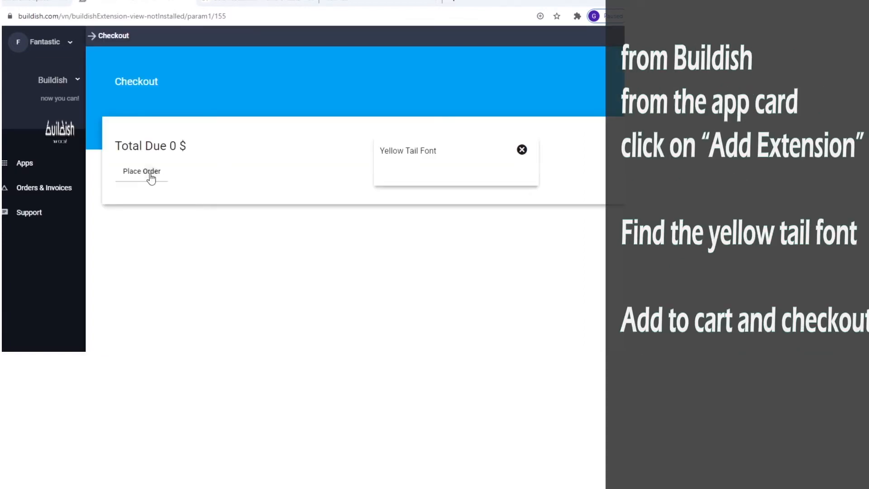
left_click(151, 176)
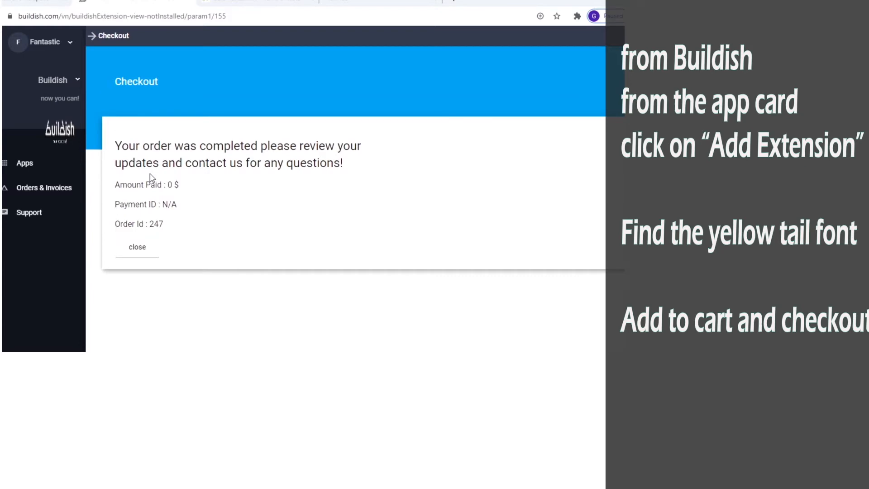
left_click(142, 245)
Step: Refresh the app and force a full Ctrl+F5 reload to load the new font
left_click(102, 59)
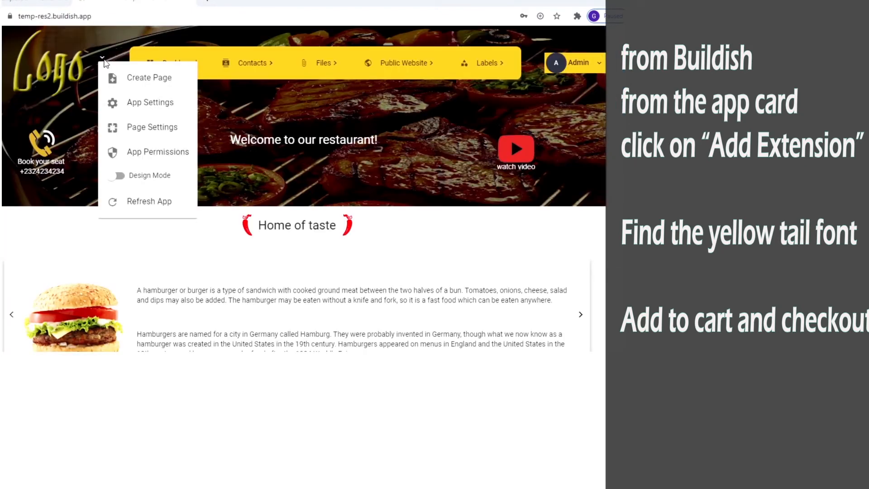
left_click(150, 206)
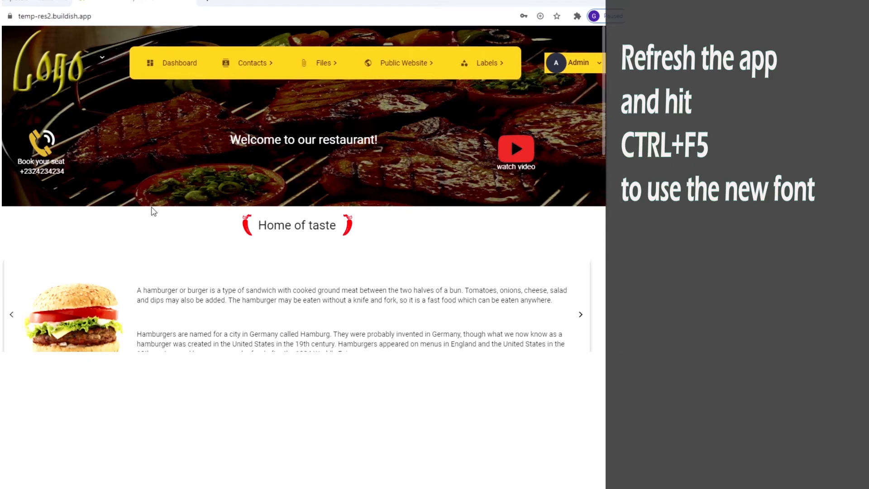
key("ctrl+F5")
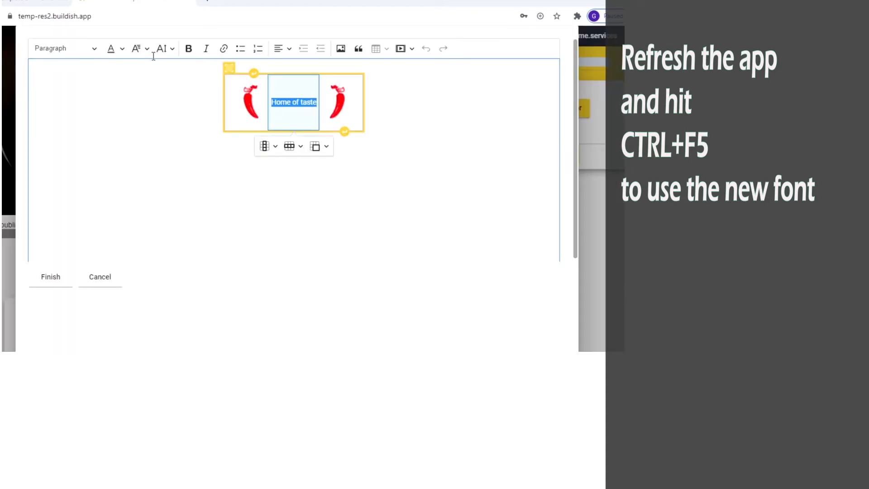
Step: Apply the YellowTail font family to the 'Home of taste' heading and finish editing
left_click(147, 50)
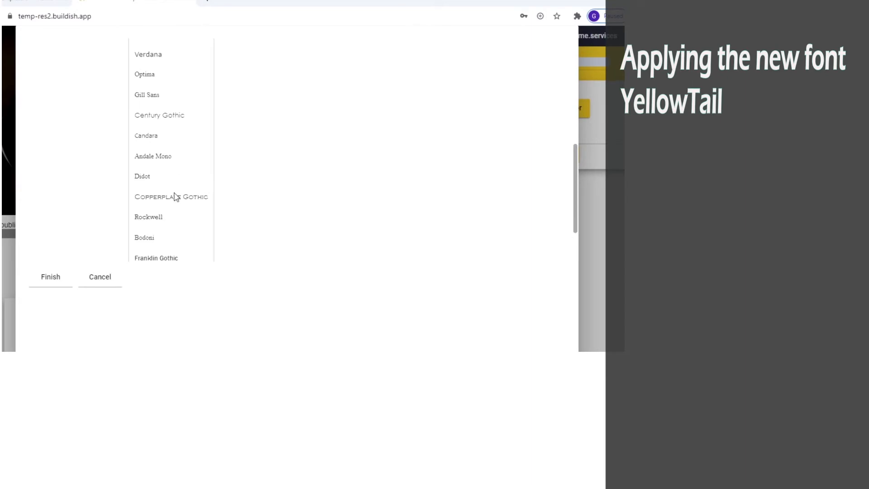
scroll(176, 198, "down", 2)
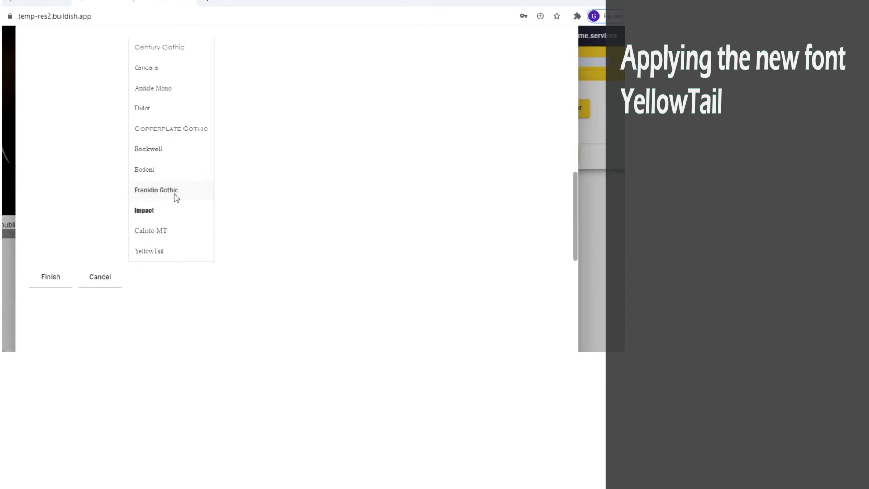
left_click(164, 249)
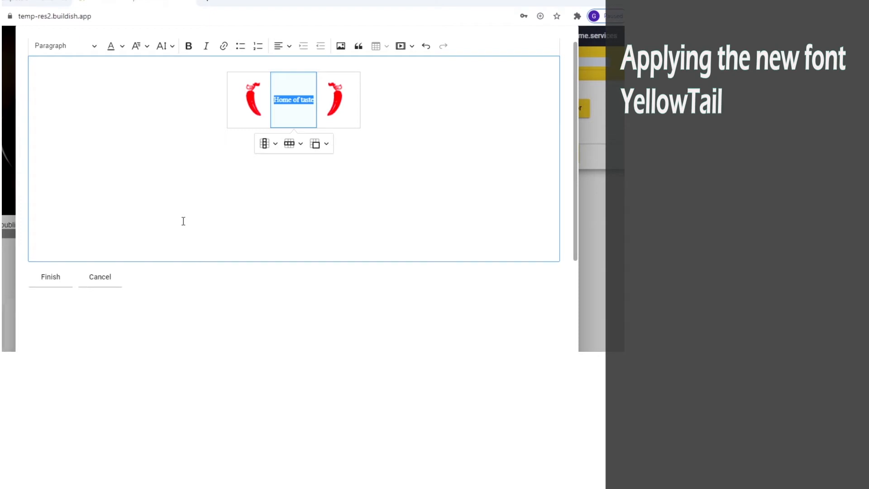
left_click(66, 281)
Step: Set the services section's body.font.type to Yellow Tail and save
left_click(534, 59)
type("body.font")
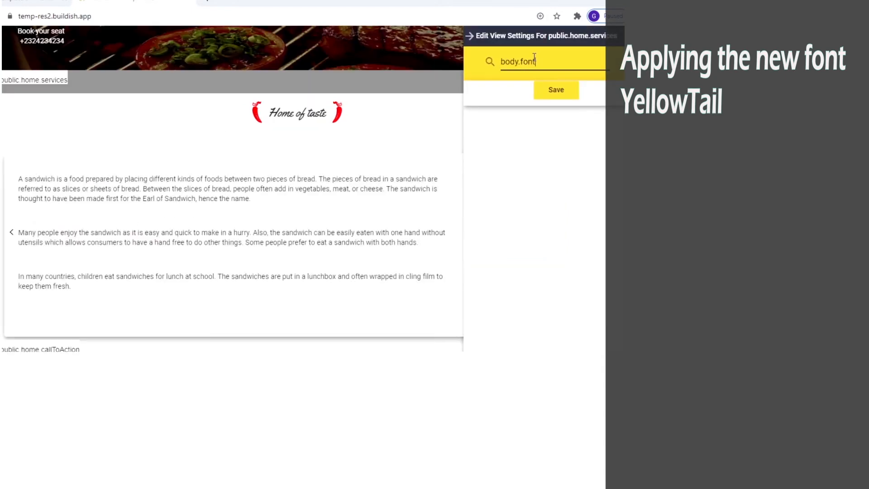
type(".type")
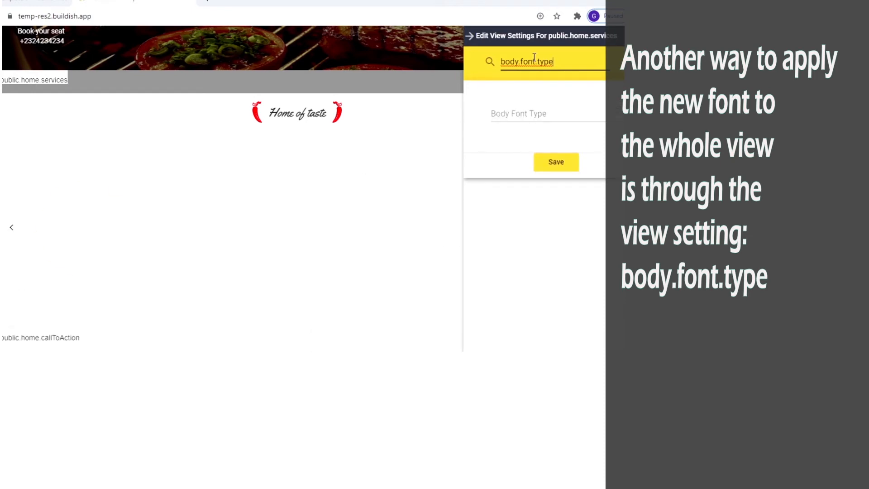
left_click(534, 113)
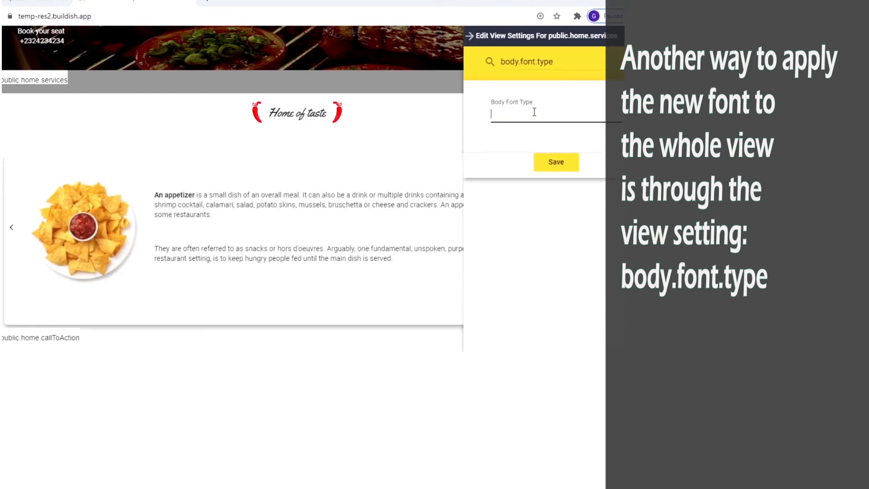
type("yellow")
left_click(528, 133)
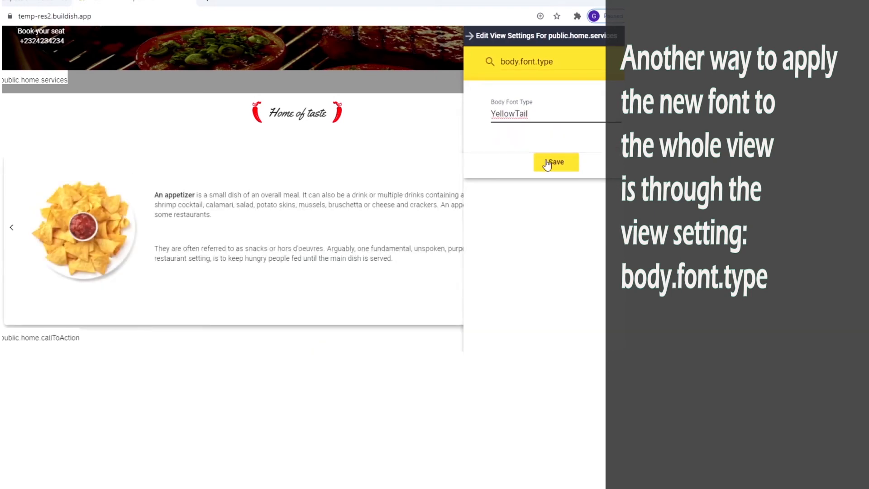
left_click(555, 161)
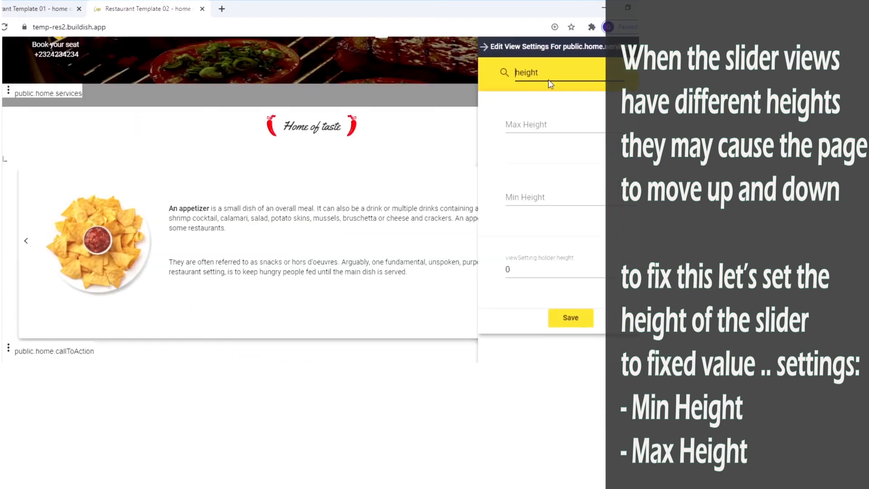
Step: Set the services slider's Max Height to 450 and save
type("max height")
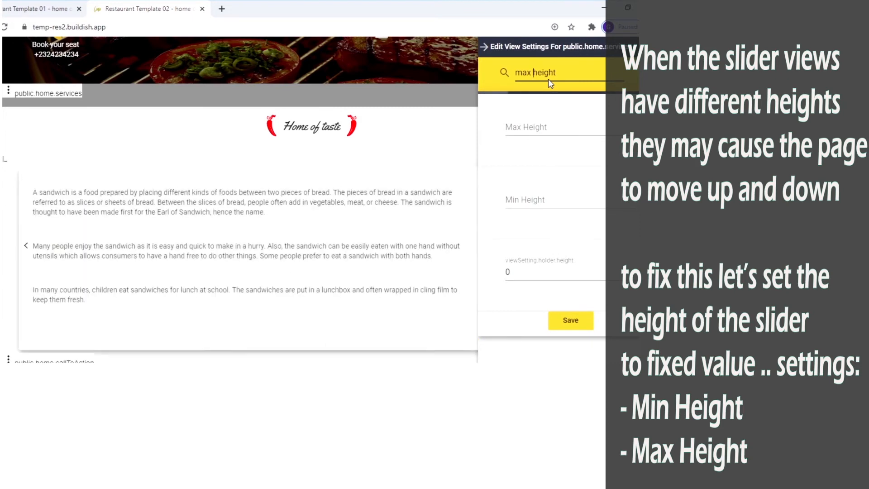
left_click(546, 125)
type("450")
left_click(565, 174)
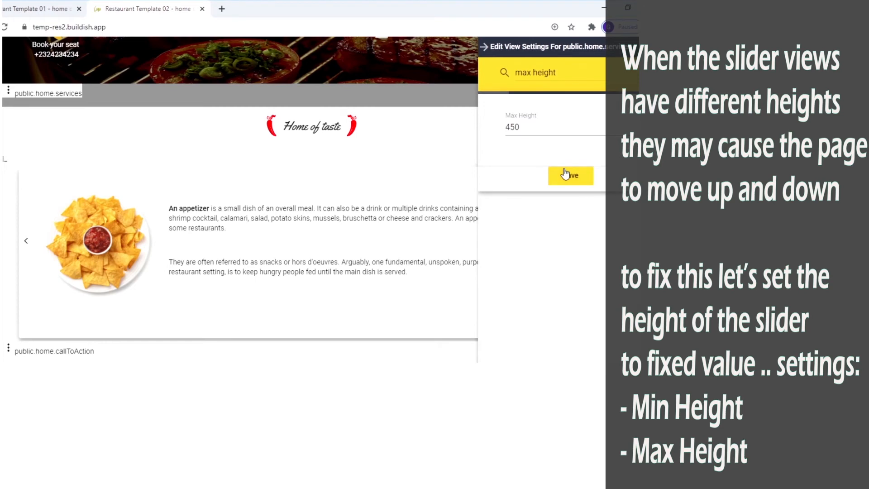
Step: Set the services slider's Min Height to 450 and save
left_click(531, 74)
key("shift+Home")
type("min")
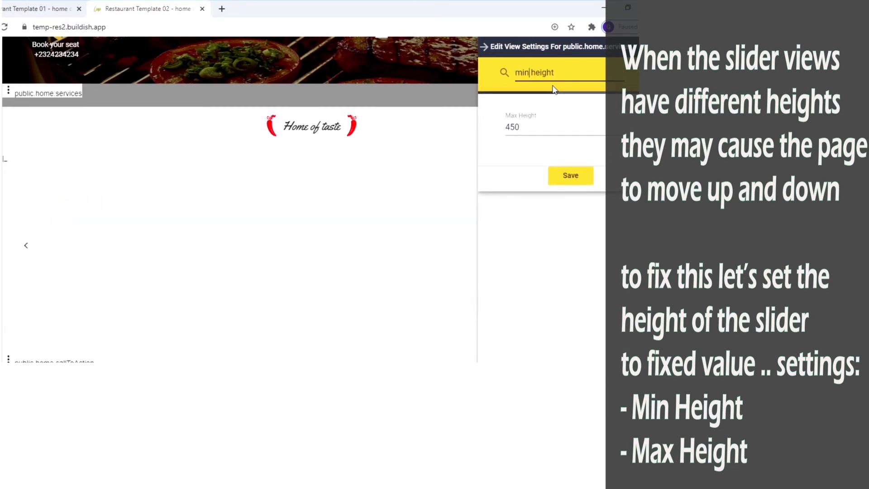
left_click(531, 125)
type("450")
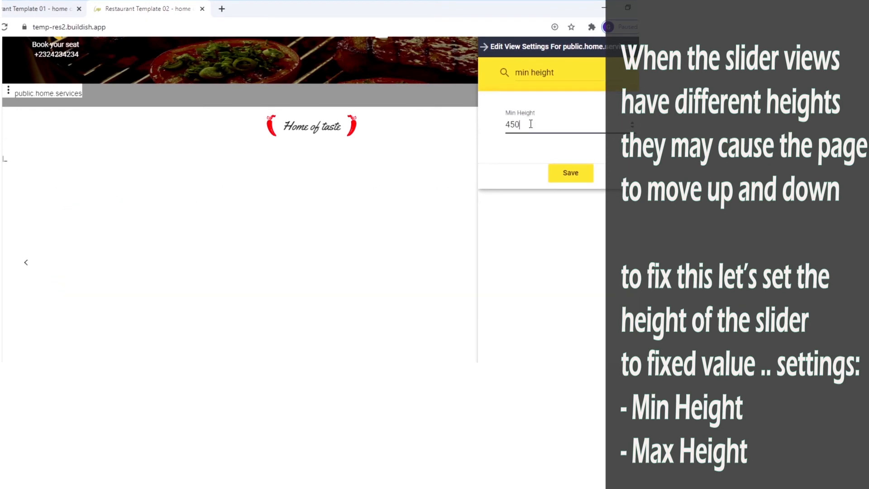
left_click(563, 174)
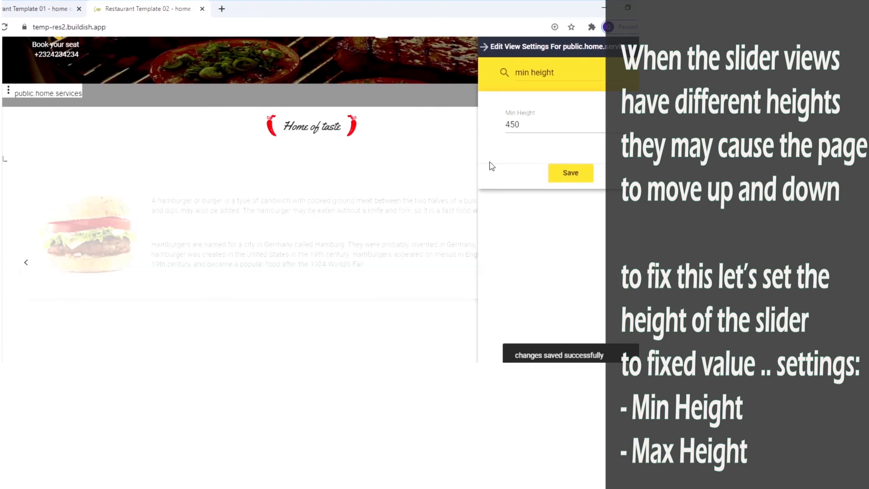
scroll(413, 135, "up", 7)
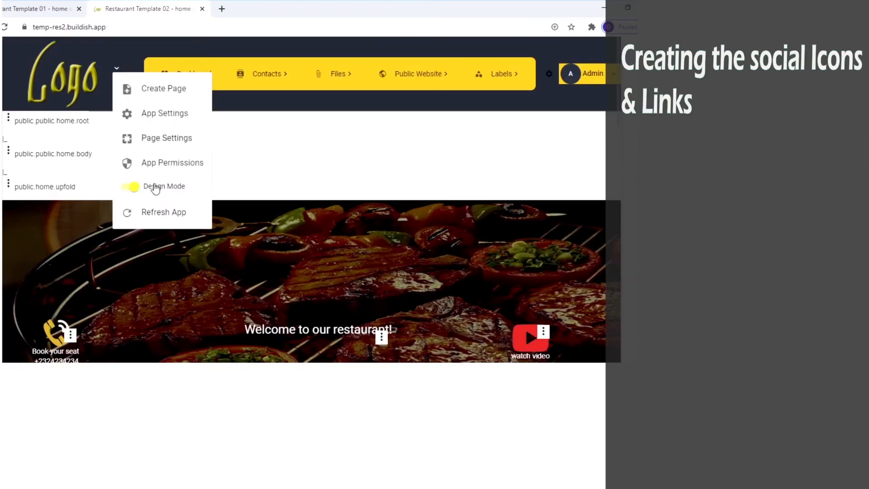
Step: Add a card-type sub view named public.home.socialIcons under appActions
left_click(155, 190)
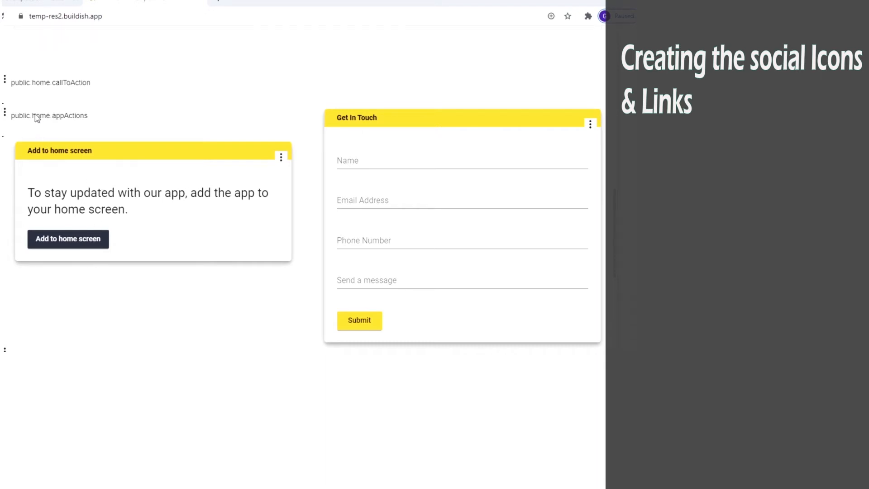
left_click(5, 114)
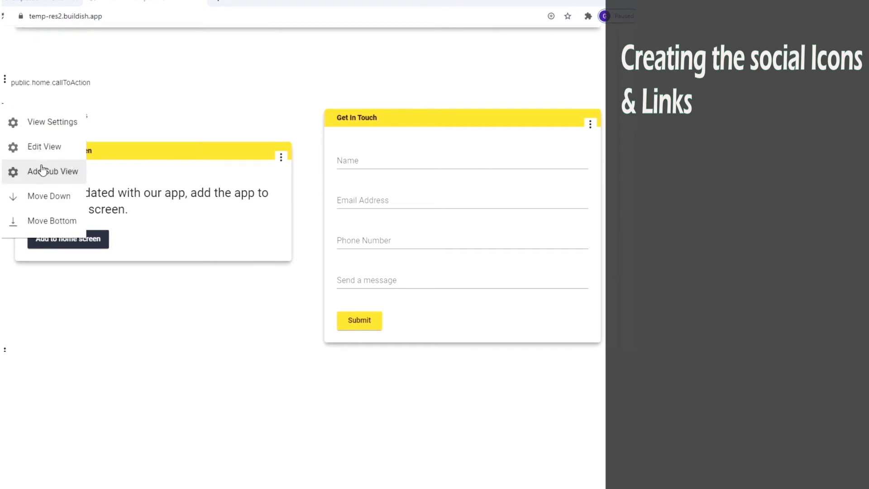
left_click(42, 170)
left_click(133, 80)
type("public.home.")
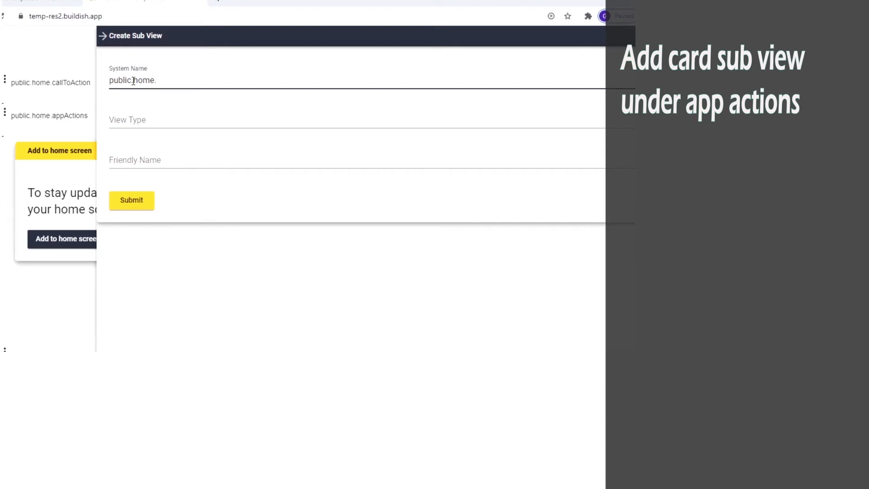
type("socialIcons")
triple_click(134, 80)
key("ctrl+c")
key("Tab")
type("c")
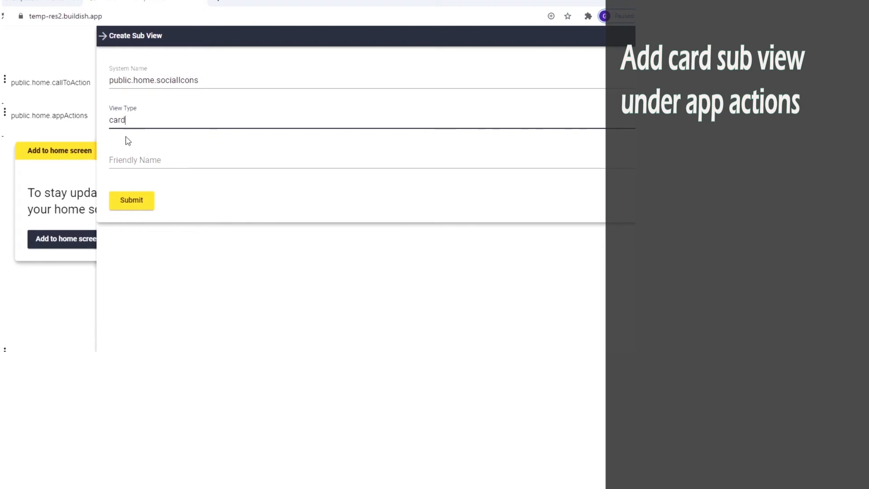
left_click(132, 167)
Step: Create the socialIcons card with a matching friendly name, then open temp-res2's Add Extensions page
left_click(140, 159)
key("ctrl+v")
left_click(132, 201)
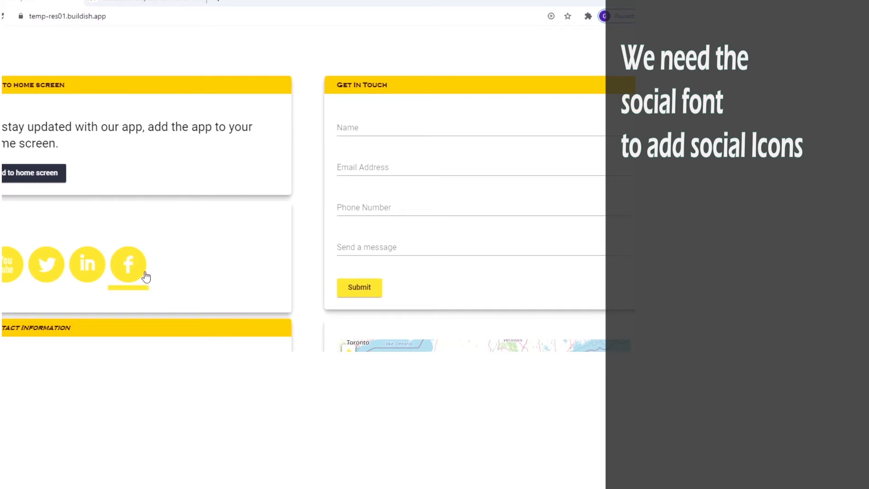
left_click(158, 5)
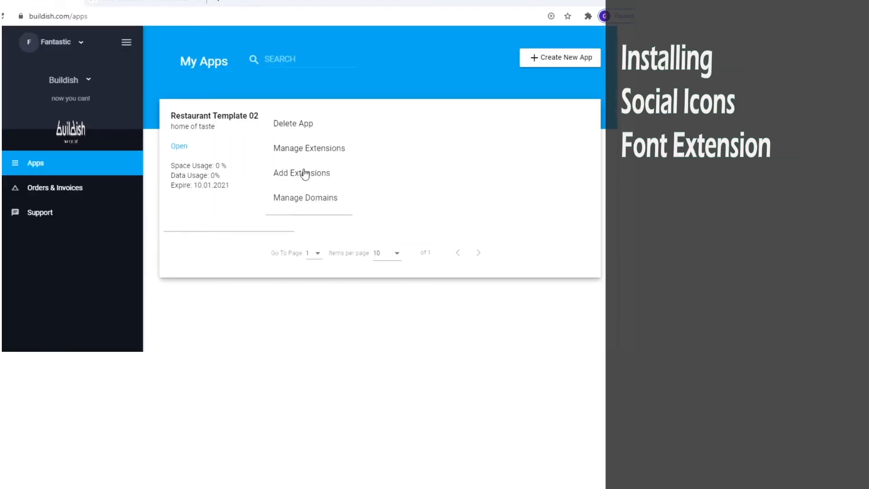
left_click(304, 173)
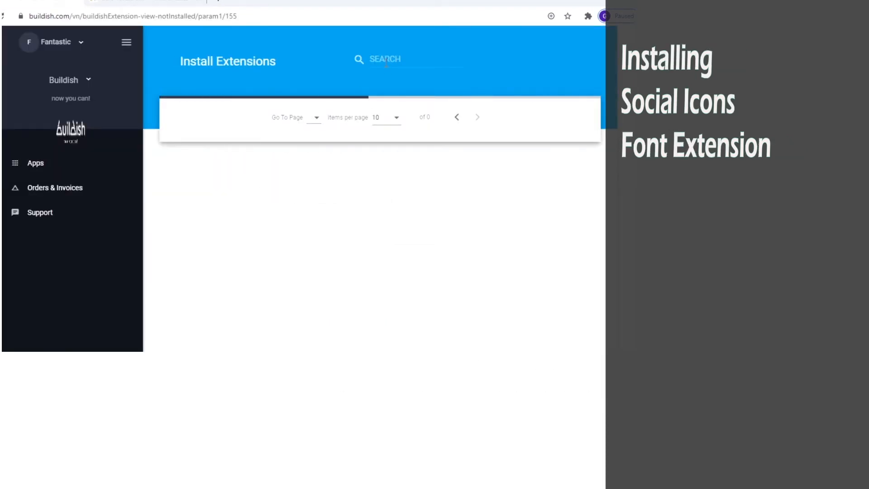
Step: Order the free Social Icons Font extension for 0 USD and refresh the restaurant app
left_click(371, 210)
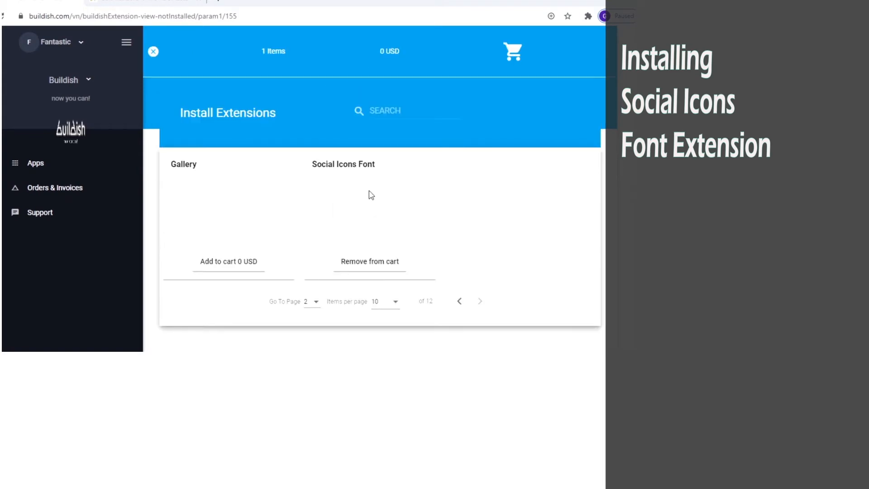
left_click(512, 52)
left_click(133, 175)
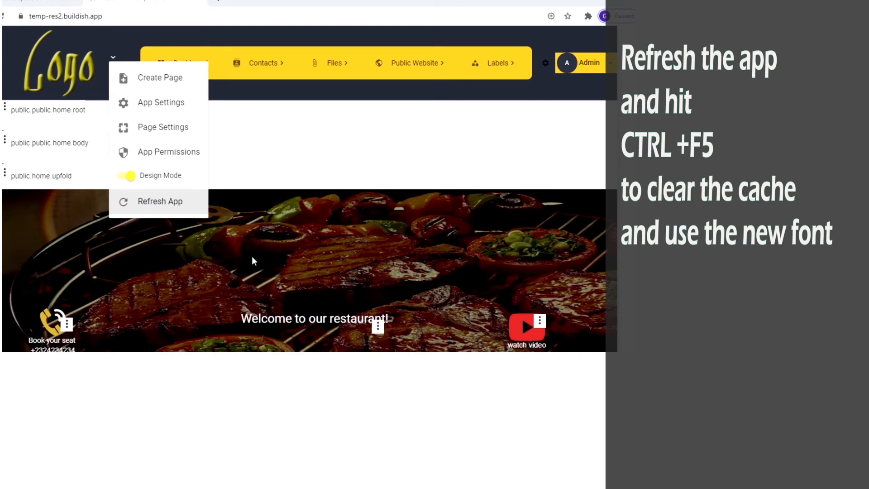
left_click(252, 258)
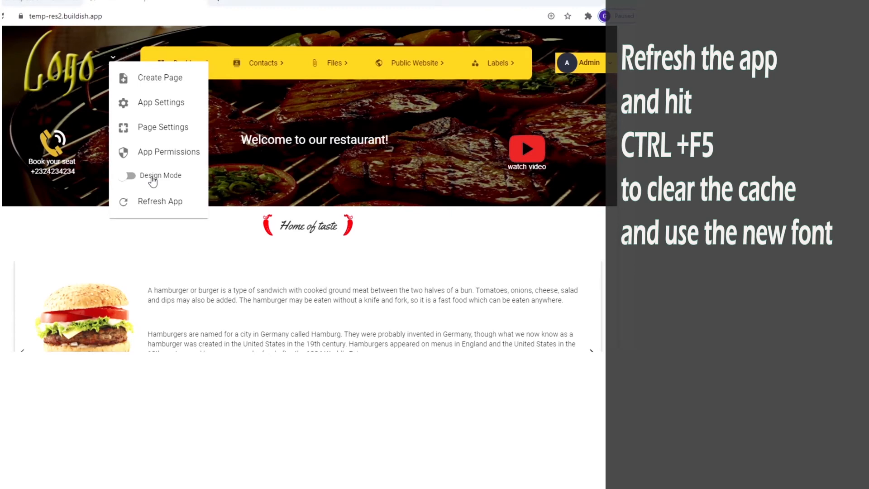
Step: In Design Mode, replace the card's placeholder with Social Icons glyphs at size 100
left_click(189, 175)
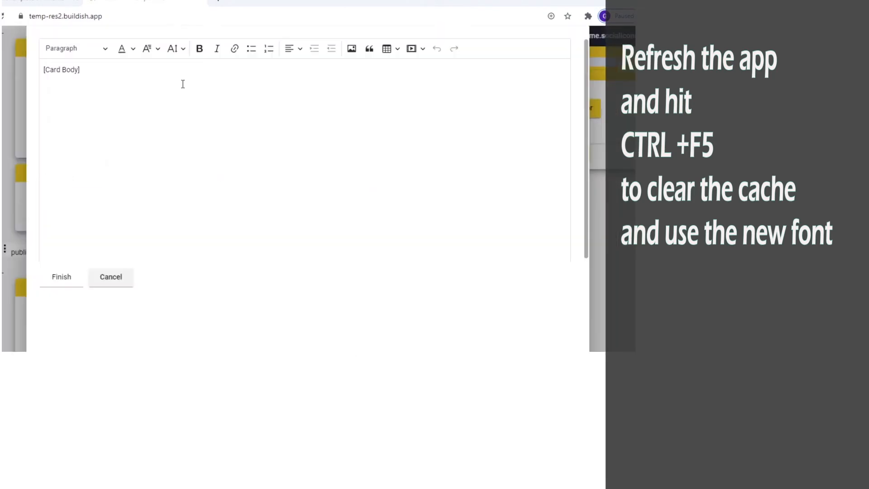
key("ctrl+a")
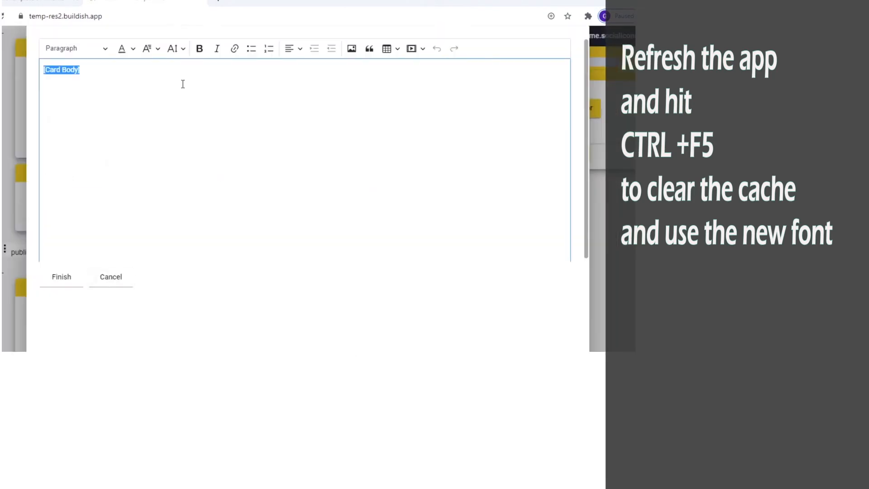
key("BackSpace")
left_click(158, 49)
scroll(171, 252, "down", 5)
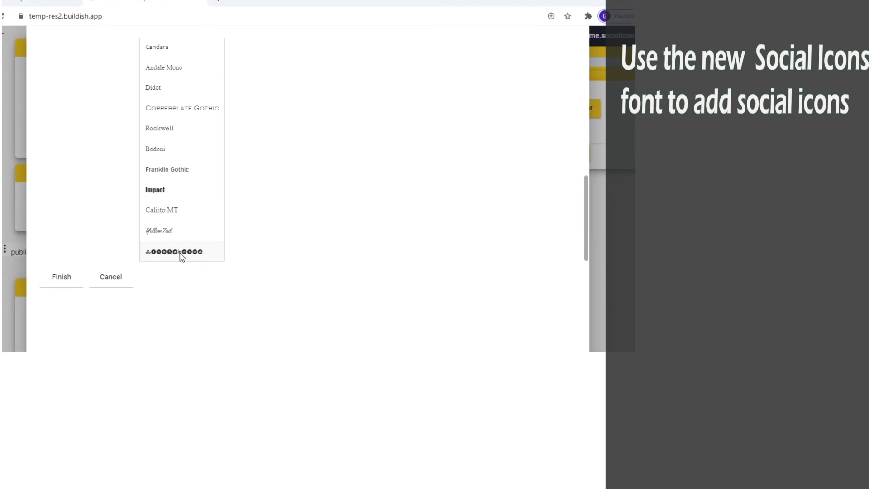
left_click(180, 254)
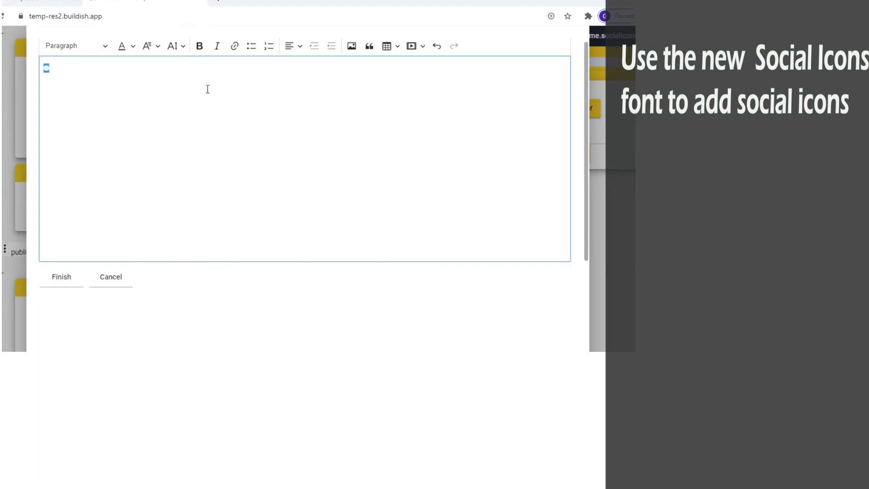
left_click(182, 51)
left_click(195, 228)
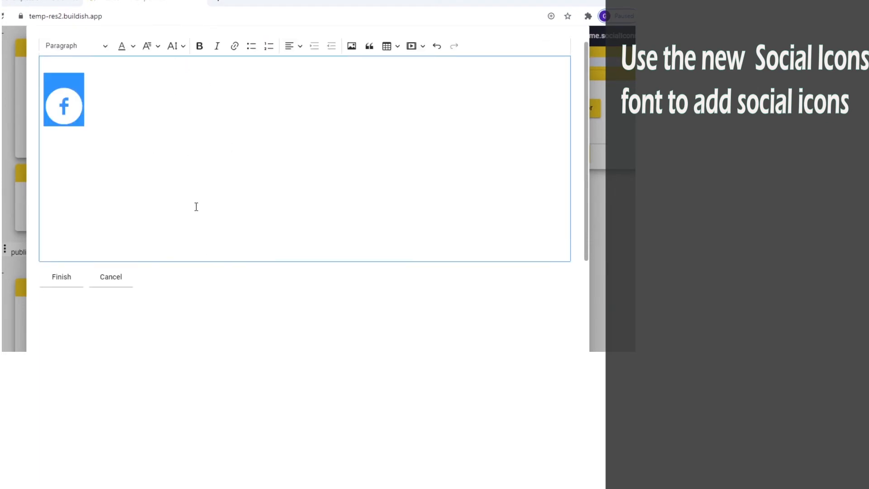
left_click(87, 108)
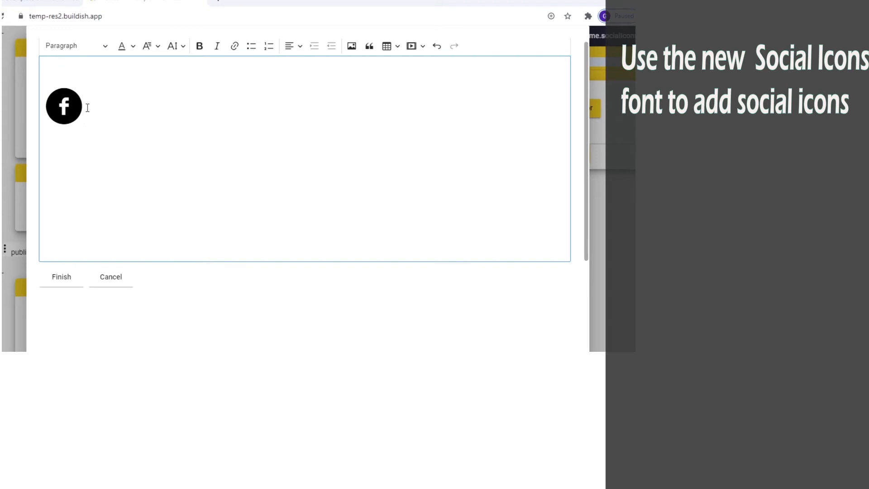
type("t")
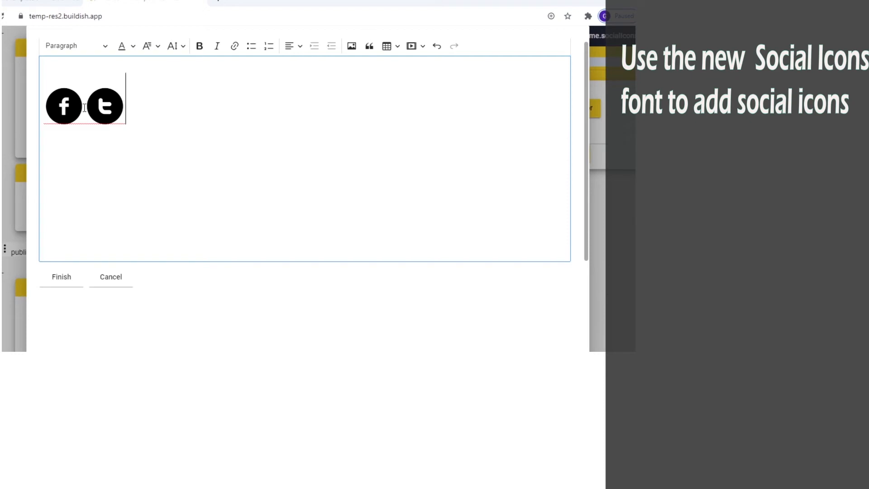
left_click_drag(79, 107, 44, 109)
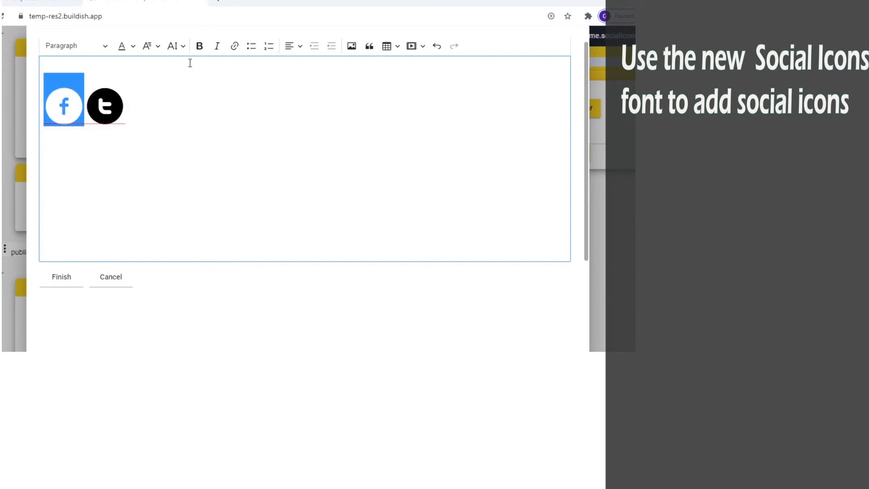
left_click(235, 47)
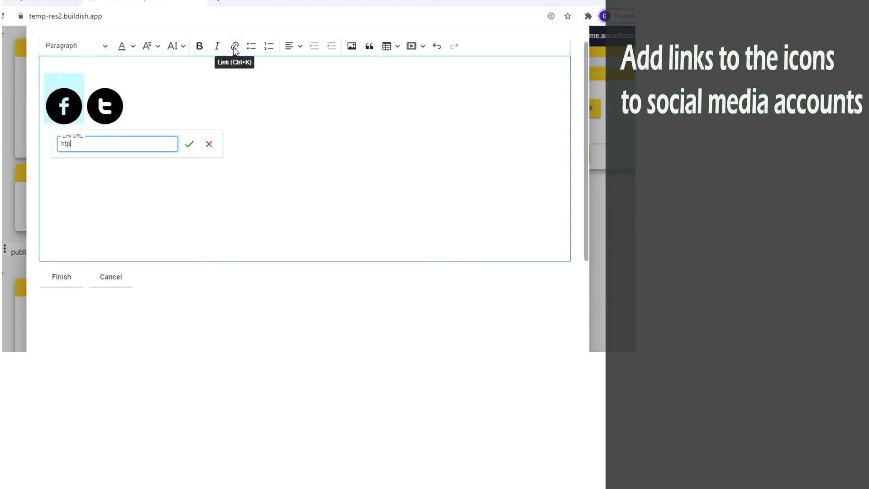
type("https://facebook.com/MyFacebookPage")
left_click(190, 144)
left_click_drag(124, 108, 87, 109)
left_click(235, 47)
type("https://facebook.com/MyFacebookPage")
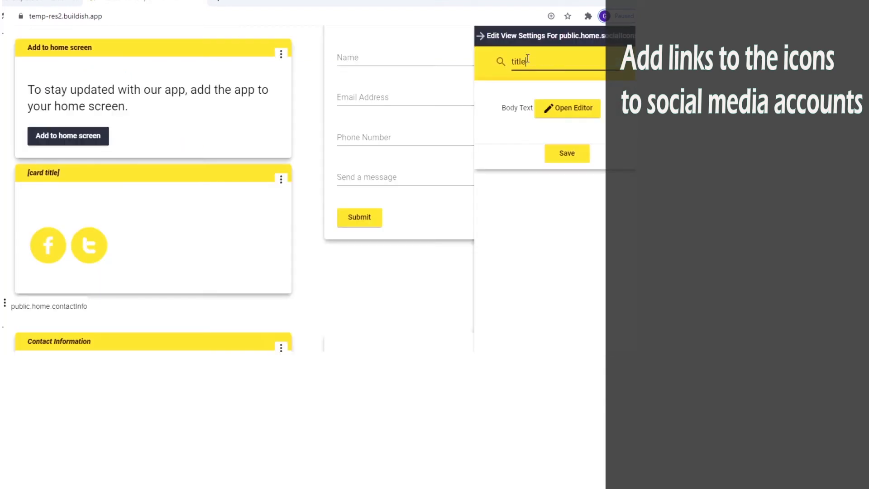
Step: Set the social icons card's title.text to 'Connect with us' and save
left_click(543, 114)
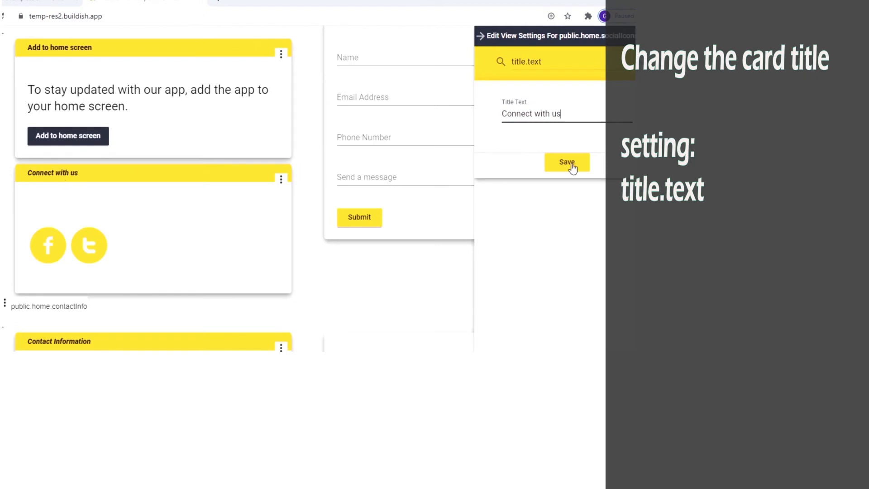
left_click(569, 164)
scroll(282, 137, "down", 5)
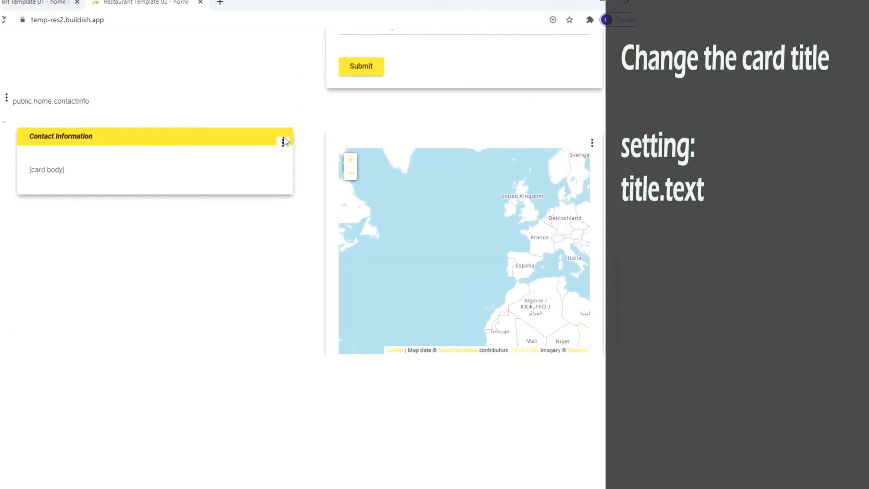
Step: Change the Contact Information card's body.text to 'Our Address Details' and save
left_click(284, 141)
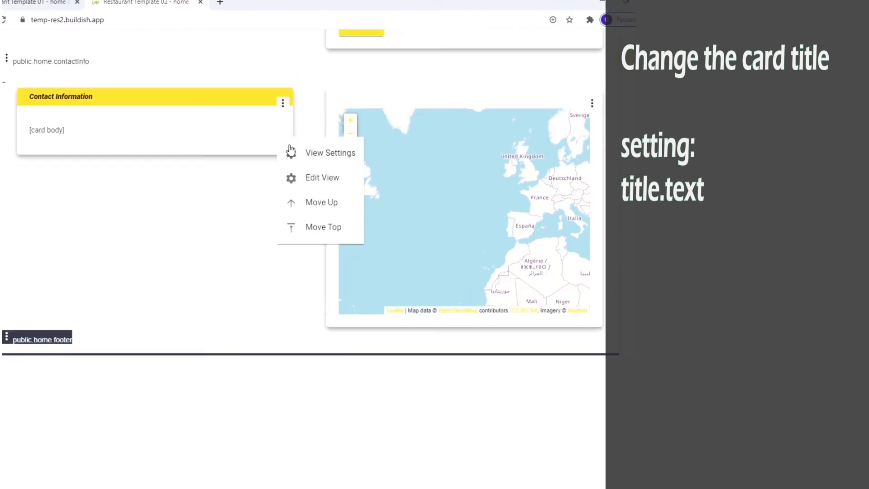
left_click(291, 151)
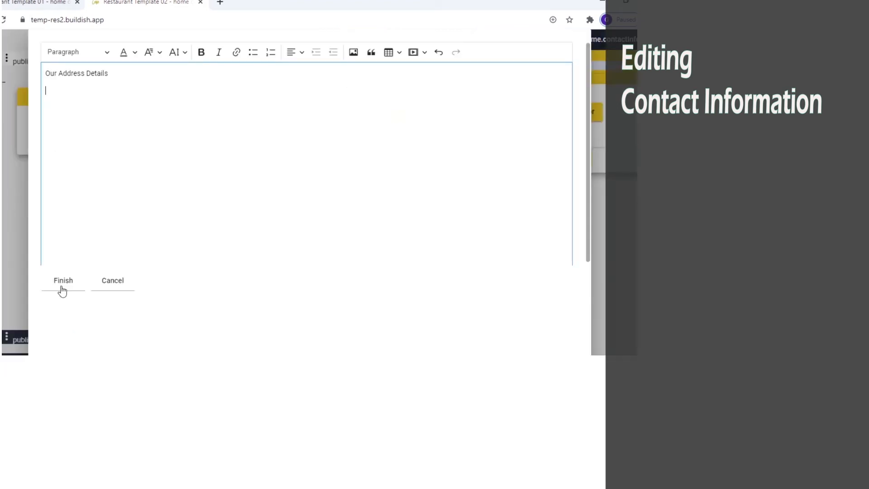
left_click(63, 290)
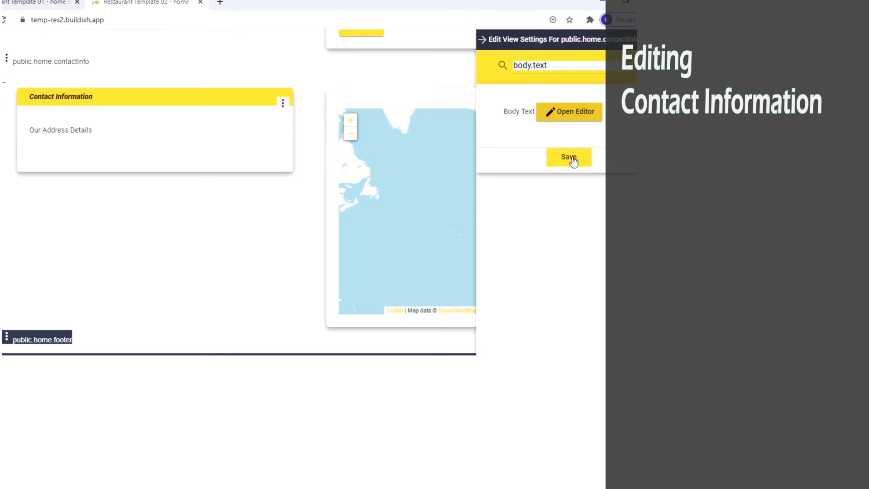
left_click(573, 161)
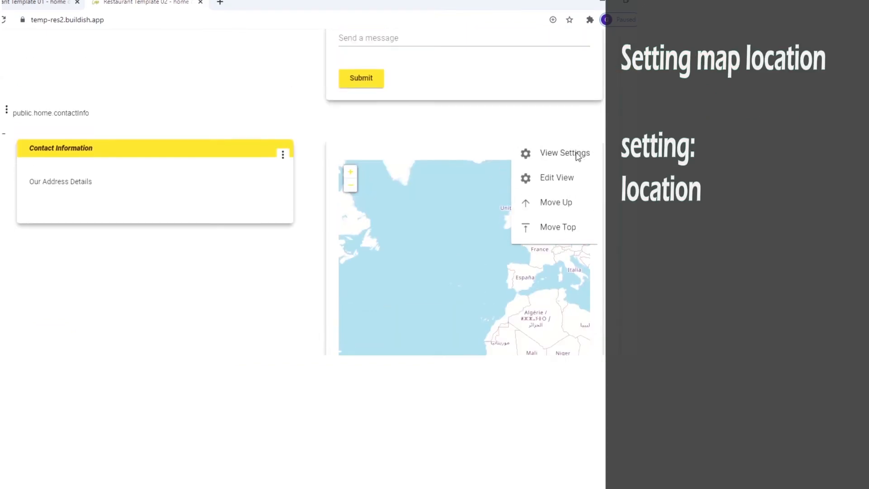
Step: Set the contact map's location to Paris and save
left_click(584, 154)
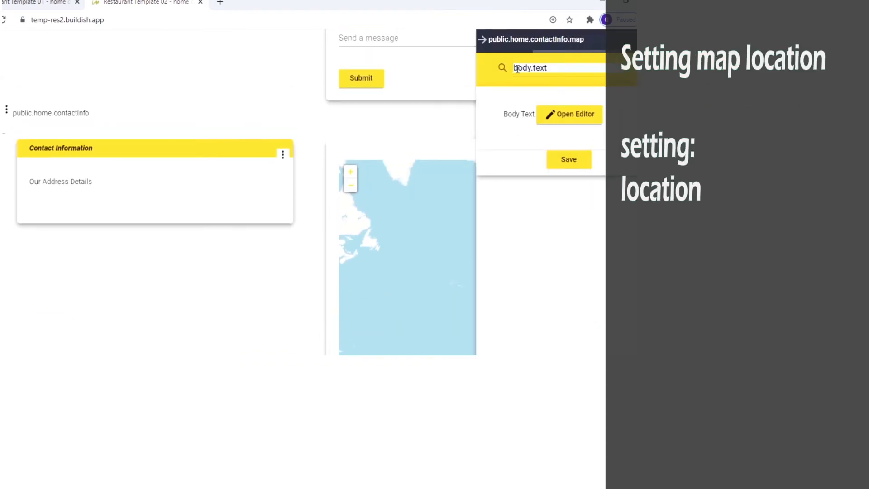
type("location")
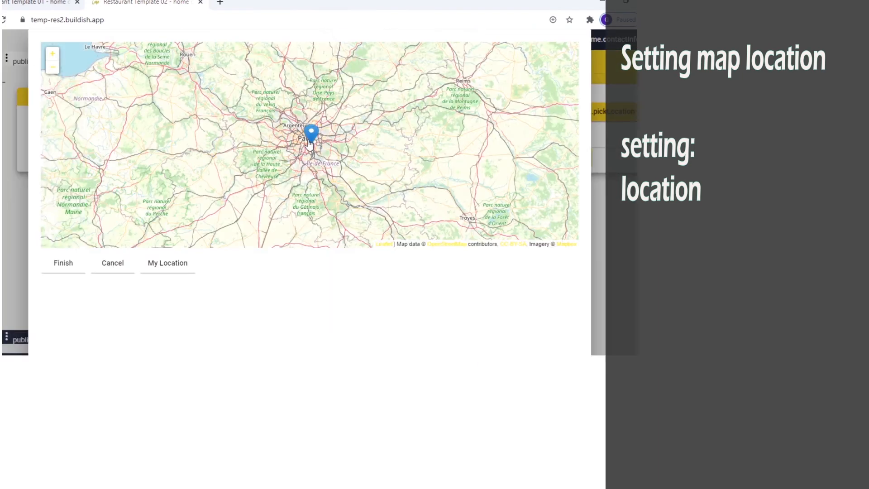
left_click(67, 261)
left_click(564, 160)
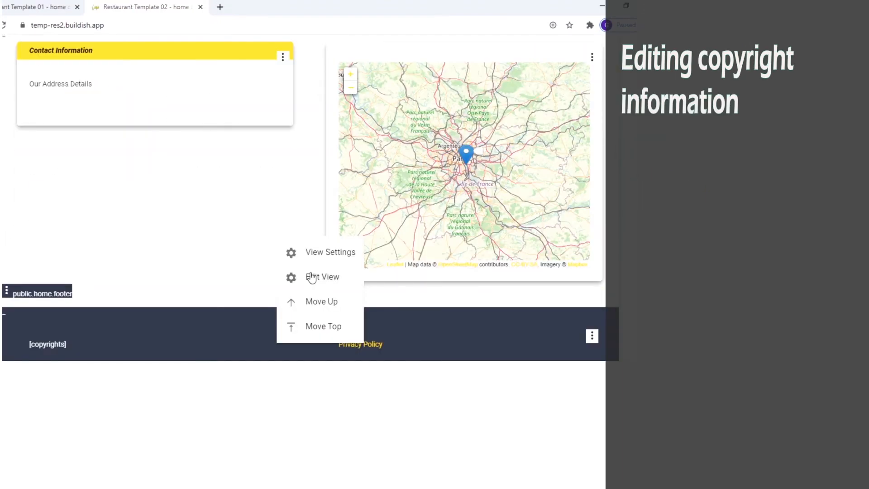
Step: Change the footer body text to 'Copyrights 2020 Balo Restaurant'
left_click(320, 278)
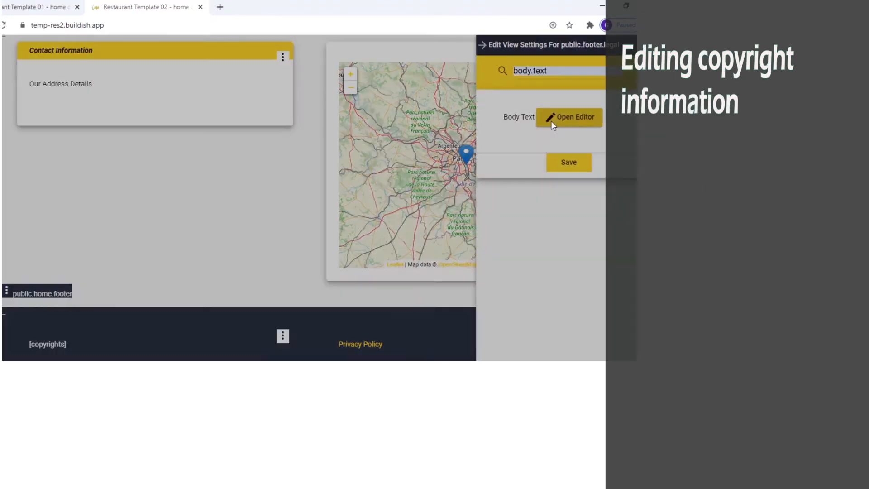
left_click(549, 120)
type("Copyrights 2020 Balo Restaurant")
left_click(63, 286)
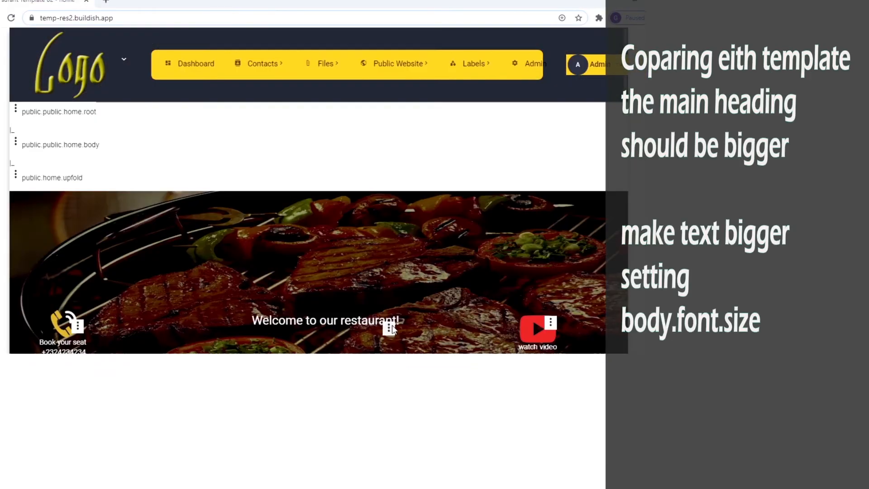
Step: Change the welcome heading's body.font.size from Headline to Mat Display 1 and save
left_click(391, 327)
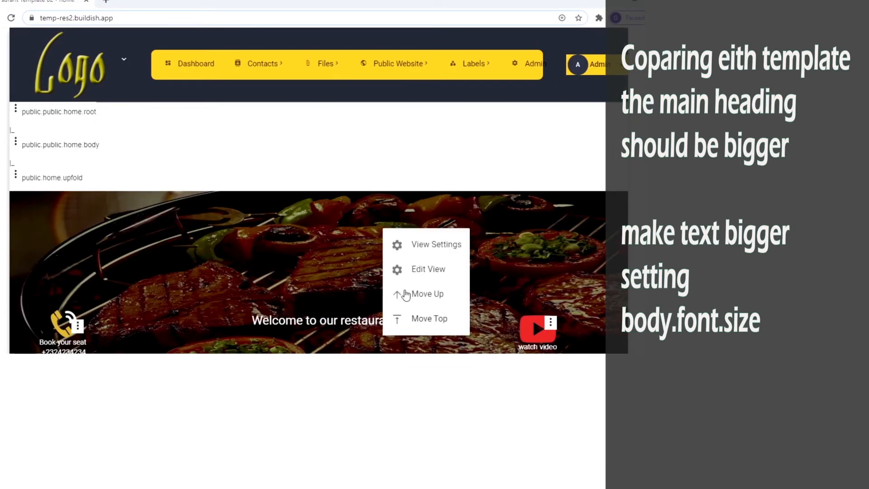
left_click(418, 256)
left_click_drag(553, 116, 515, 116)
type("Mat")
left_click(555, 144)
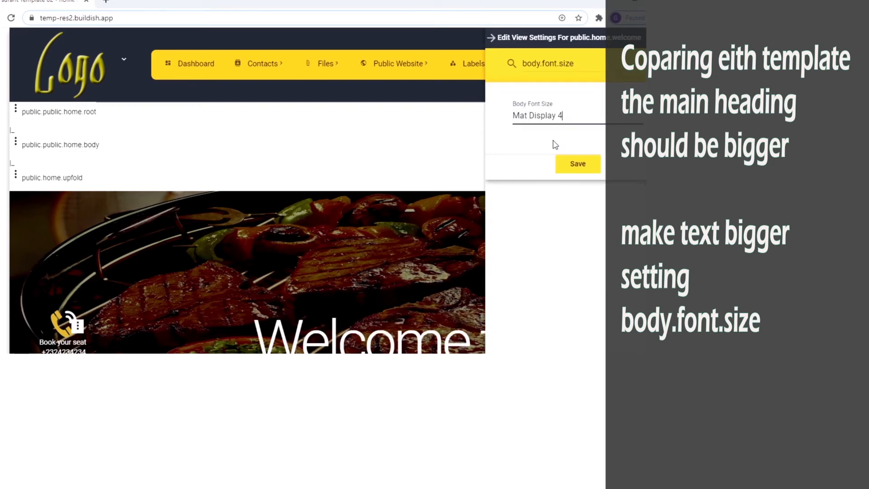
key("BackSpace")
left_click(559, 184)
key("BackSpace")
type("1")
left_click(569, 137)
left_click(577, 165)
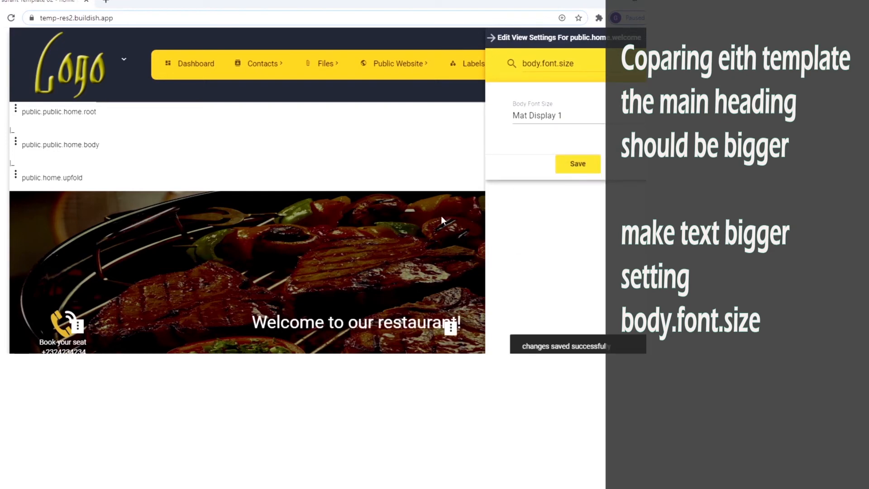
left_click(16, 174)
Step: Add a card sub view named public.home.upfold.imageunderline to the upfold section
left_click(56, 232)
left_click(184, 83)
type("pub")
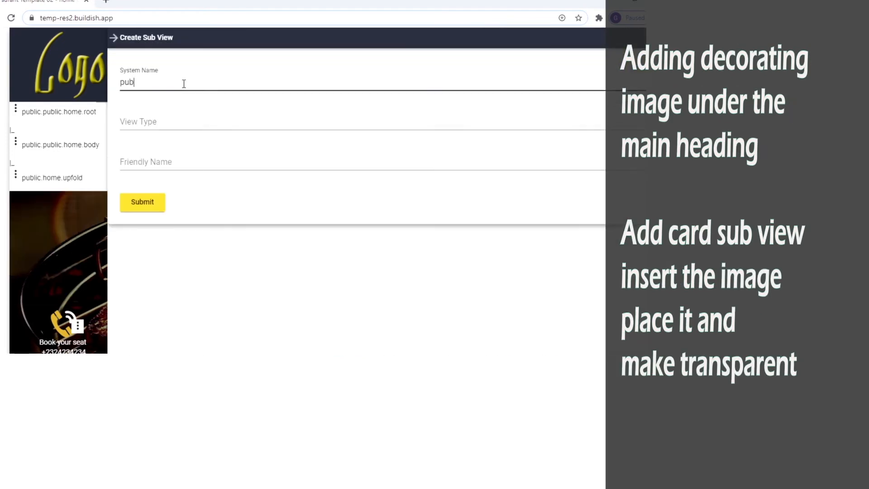
type("lic.home.upfold.imageunderline")
key("Tab")
type("card")
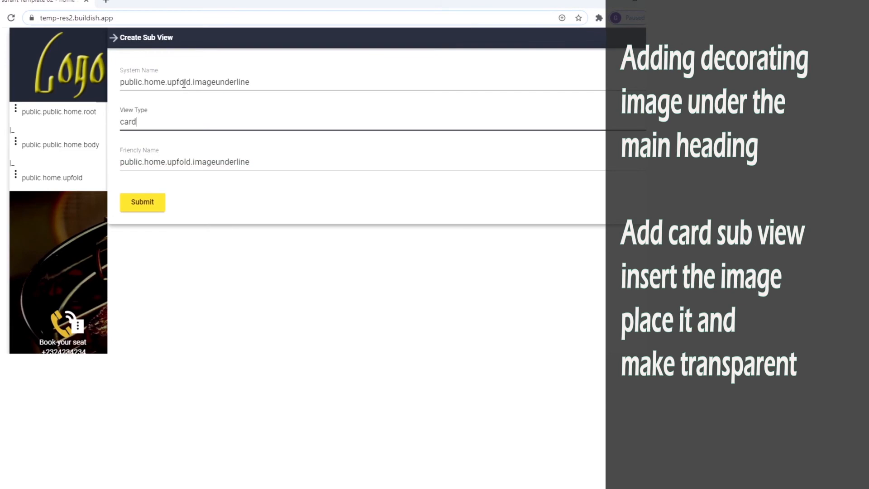
left_click(184, 174)
left_click(146, 208)
scroll(177, 204, "down", 1)
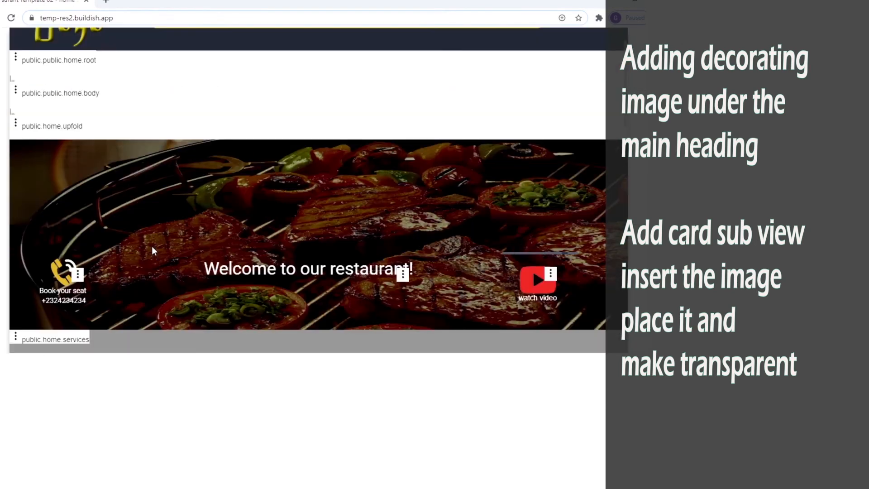
Step: Switch off title.show on the new card to hide its title
left_click(72, 168)
left_click(120, 176)
left_click(547, 64)
type("title.show")
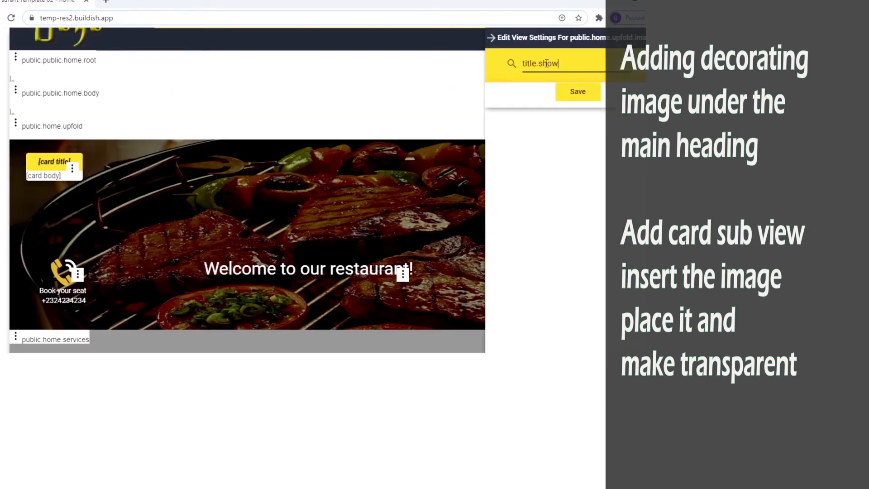
left_click(552, 107)
Step: Replace the card's body.text placeholder with the ornament image and save
triple_click(553, 64)
type("body.text")
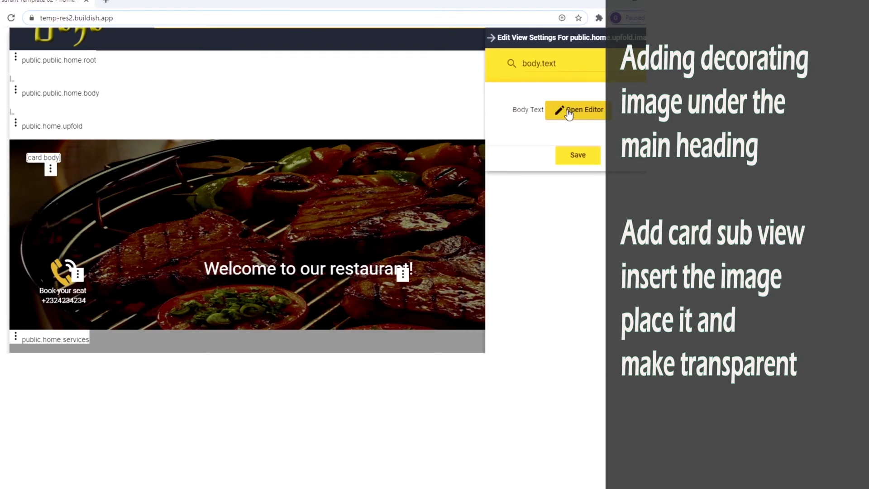
left_click(575, 109)
key("ctrl+a")
key("BackSpace")
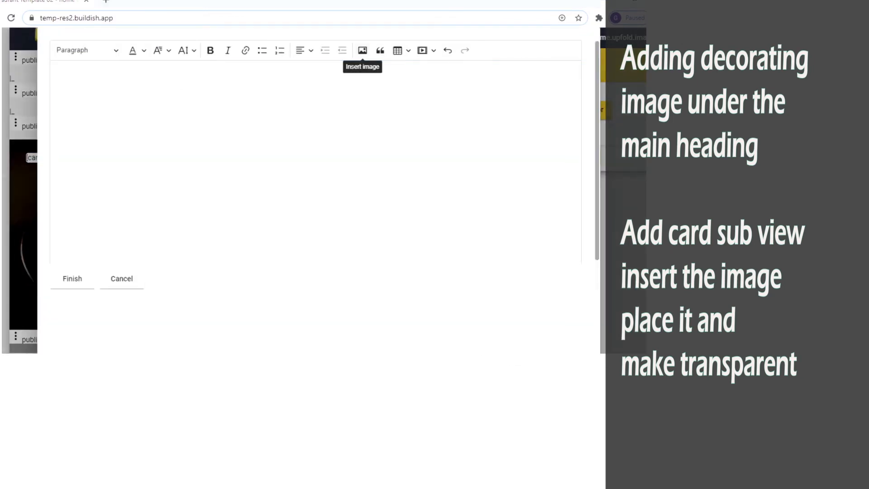
double_click(267, 222)
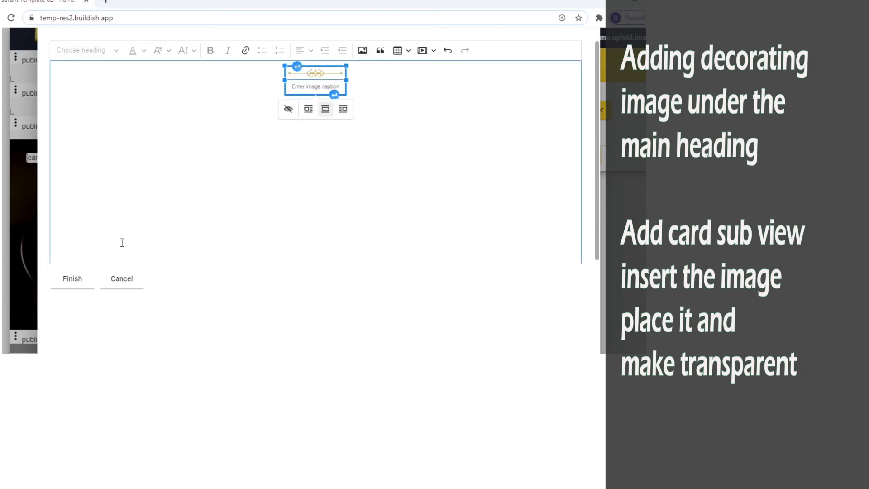
left_click(80, 281)
left_click(573, 156)
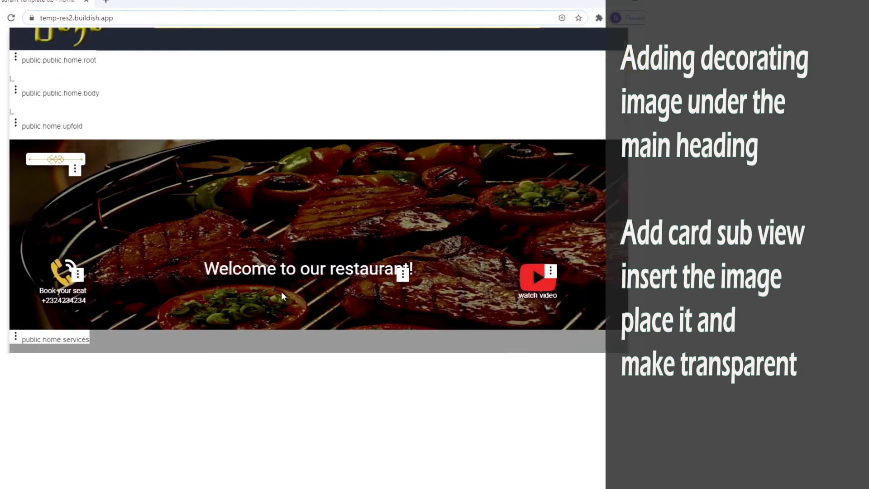
scroll(337, 207, "up", 1)
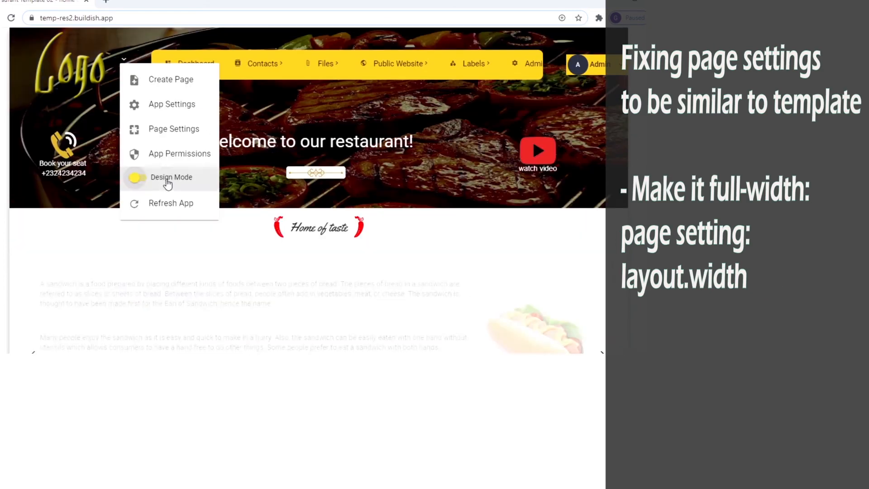
Step: Leave Design Mode and set the page's layout.width to fullwidth
left_click(165, 180)
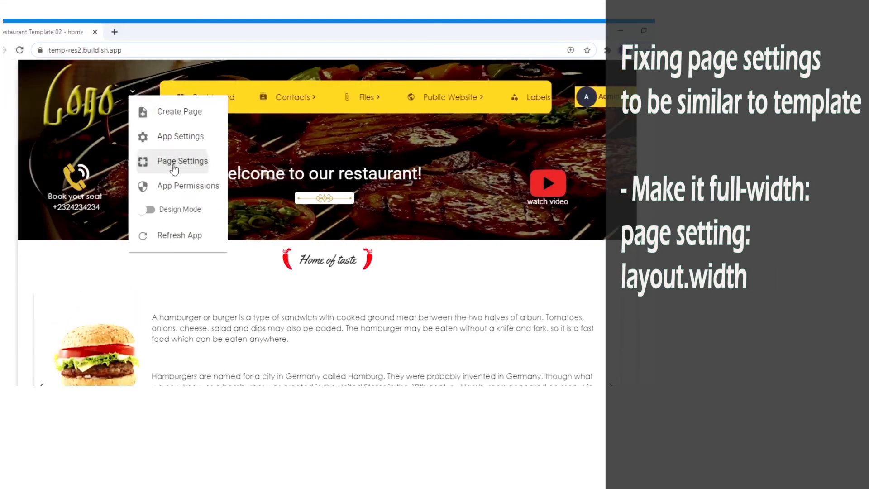
left_click(173, 164)
left_click(552, 93)
type("layout.width")
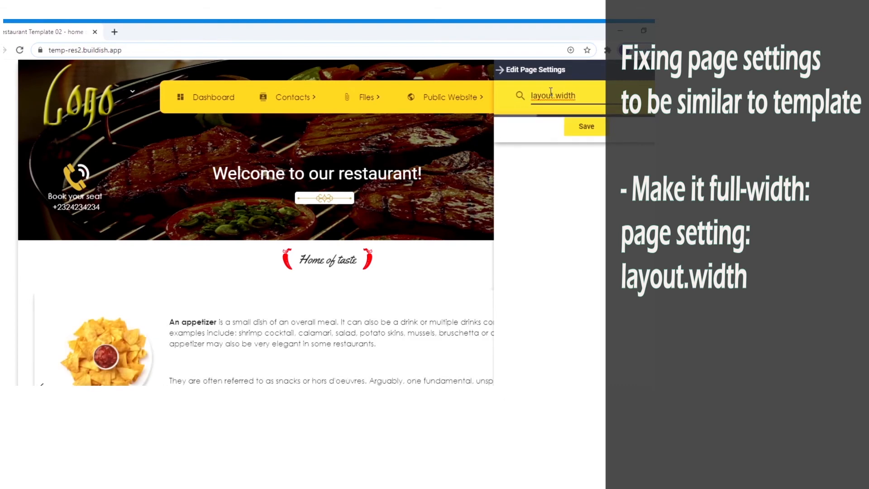
left_click(543, 153)
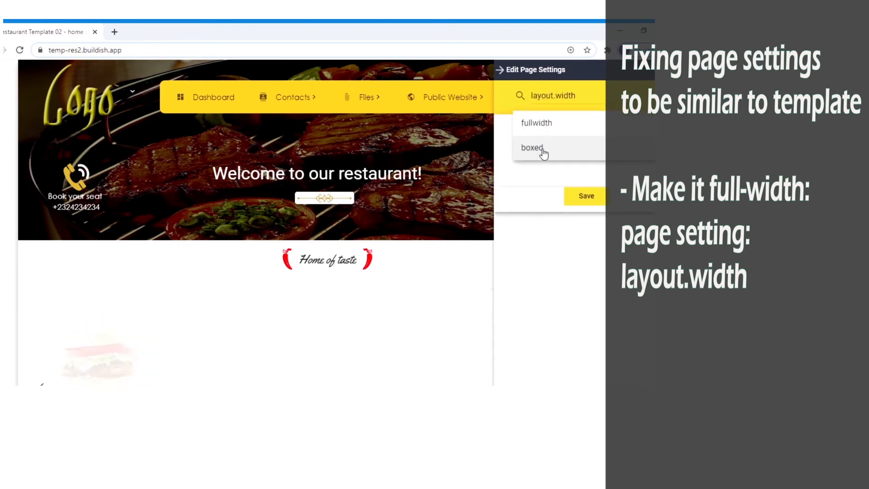
left_click(535, 121)
left_click(573, 199)
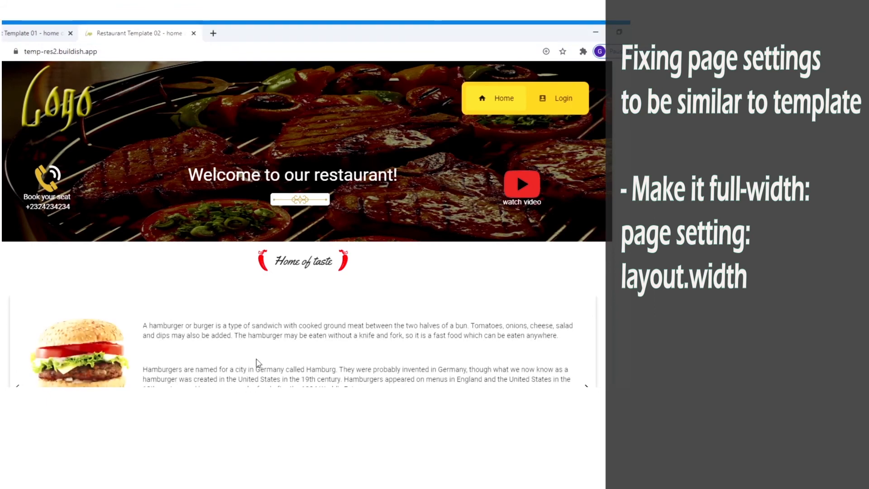
Step: Compare the burger and sandwich descriptions with the Restaurant Template 01 site
left_click_drag(177, 326, 222, 326)
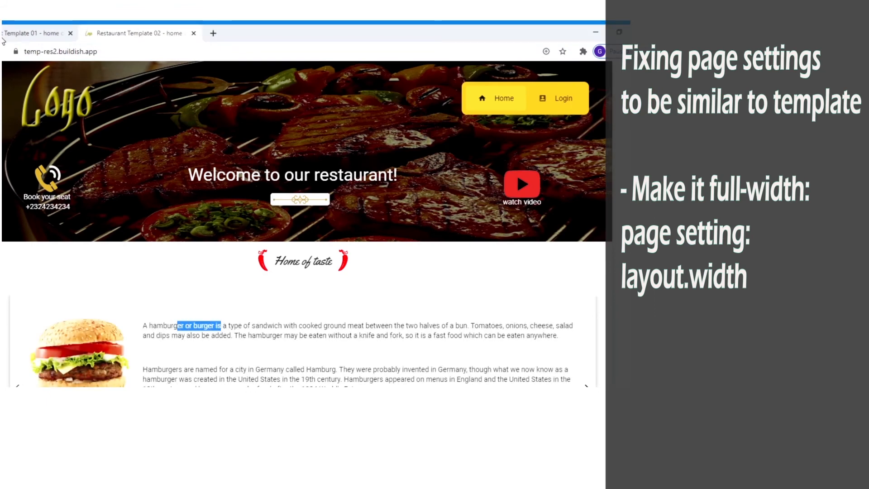
left_click(6, 36)
left_click_drag(89, 163, 128, 163)
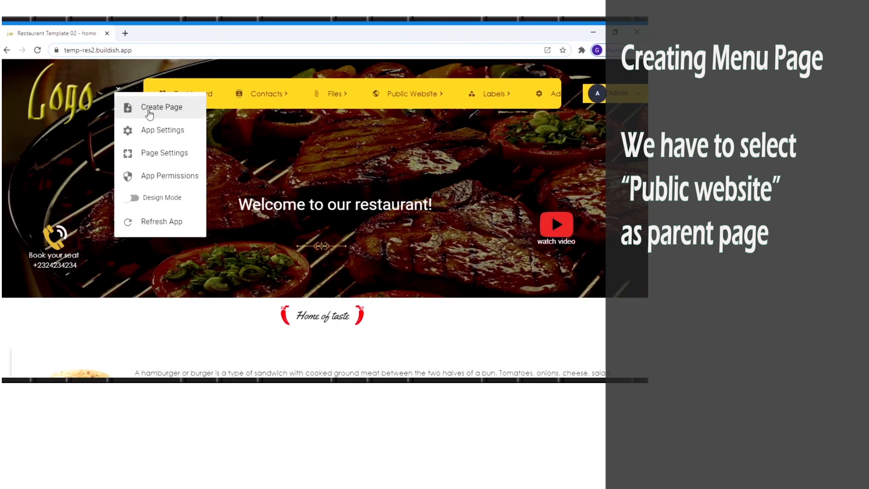
Step: Start a new page titled Menu, link type item, with icon icon.restaurant_menu
left_click(150, 113)
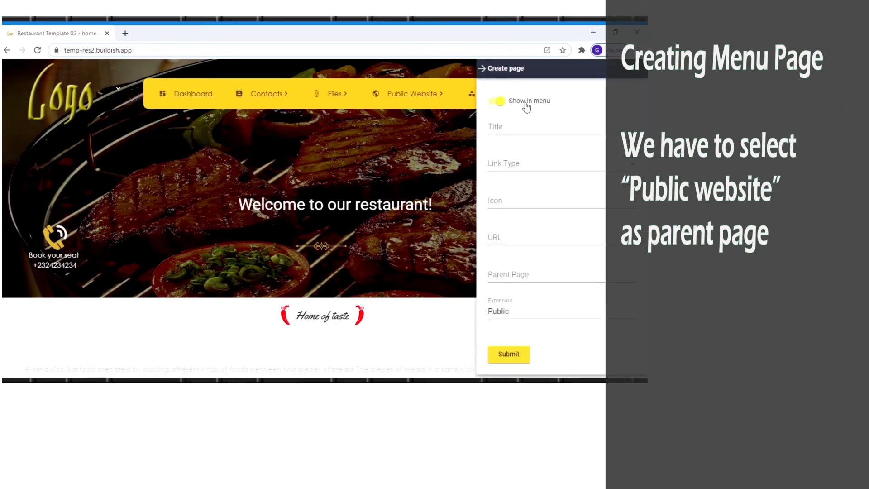
left_click(521, 126)
type("Menu")
key("Tab")
key("Down")
key("Tab")
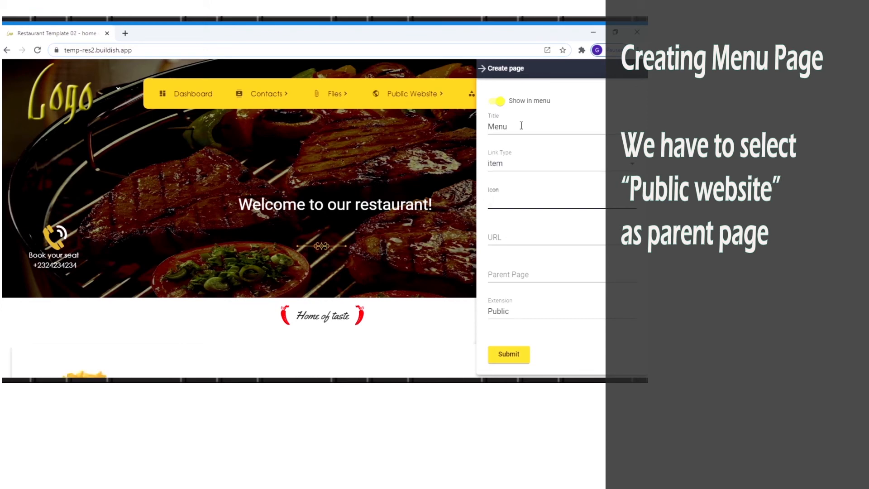
type("restauran")
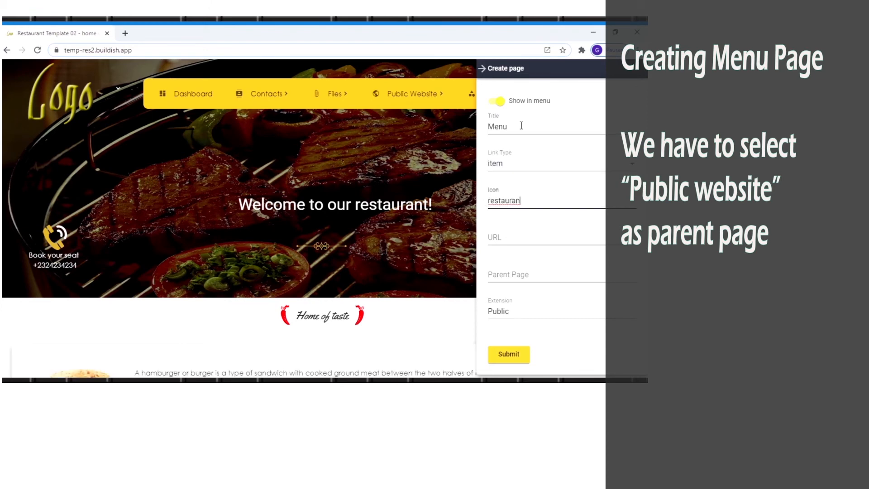
key("Down")
key("Return")
Step: Give the Menu page URL /menu and parent Public Website, then submit it
key("Tab")
type("/menu")
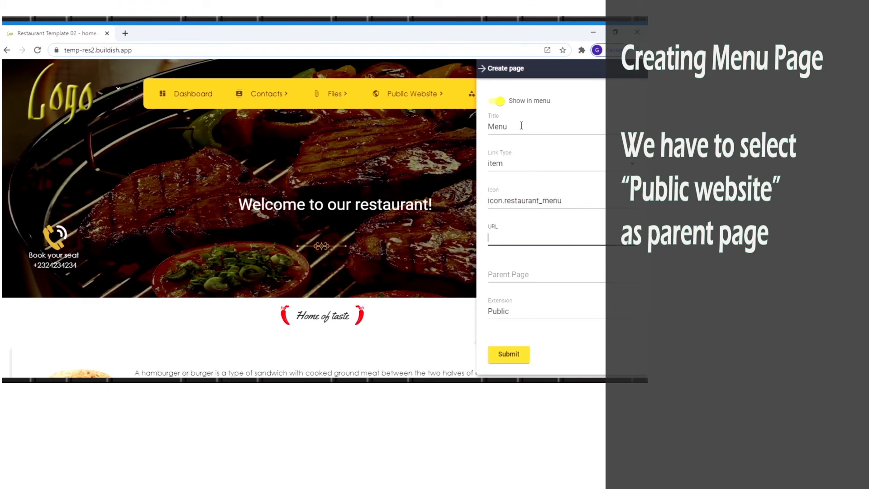
key("Tab")
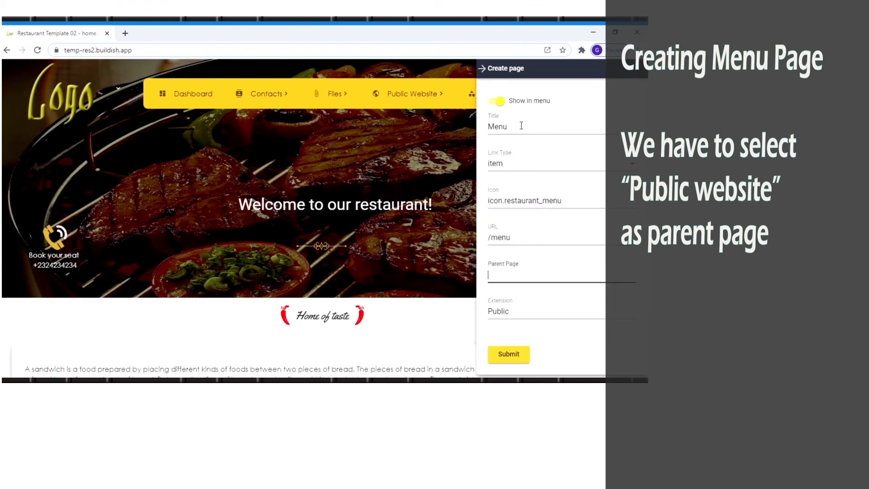
type("Public web")
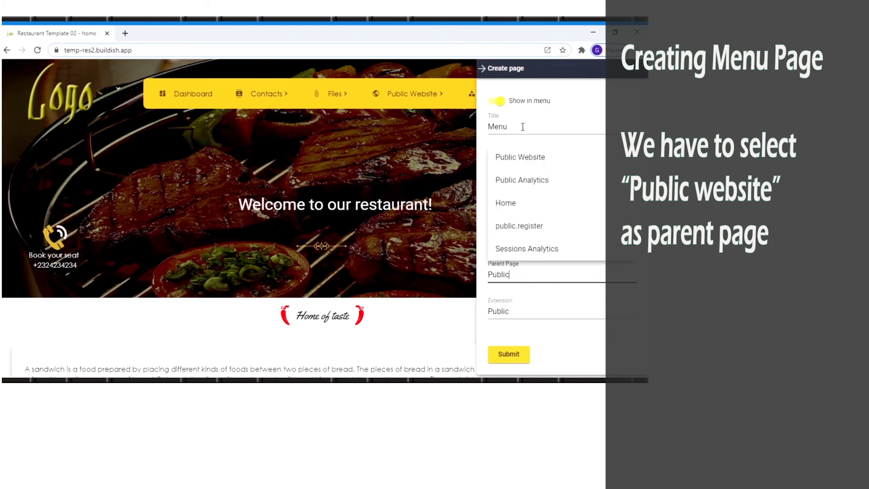
left_click(525, 156)
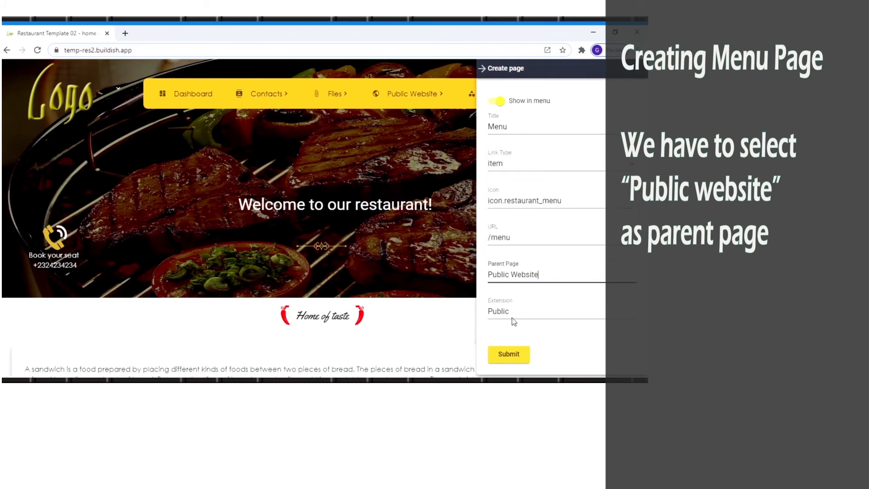
left_click(518, 356)
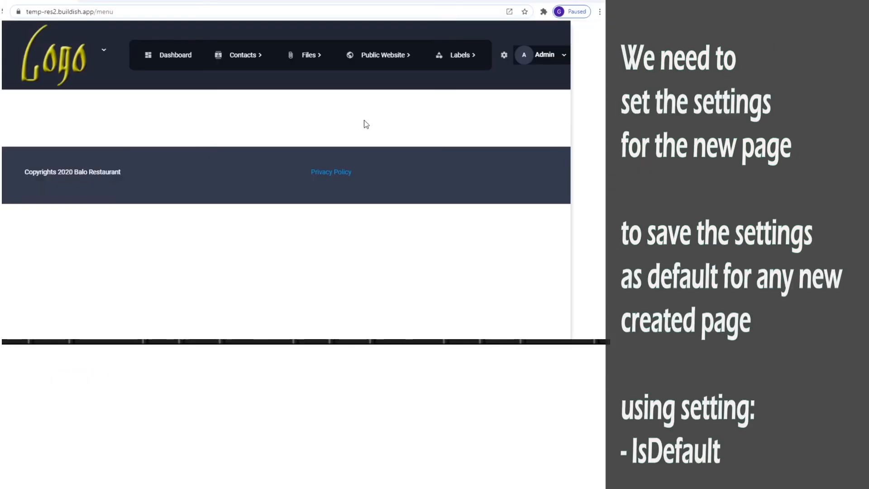
Step: Set the Menu page's theme colour to theme-yellow-light
left_click(104, 51)
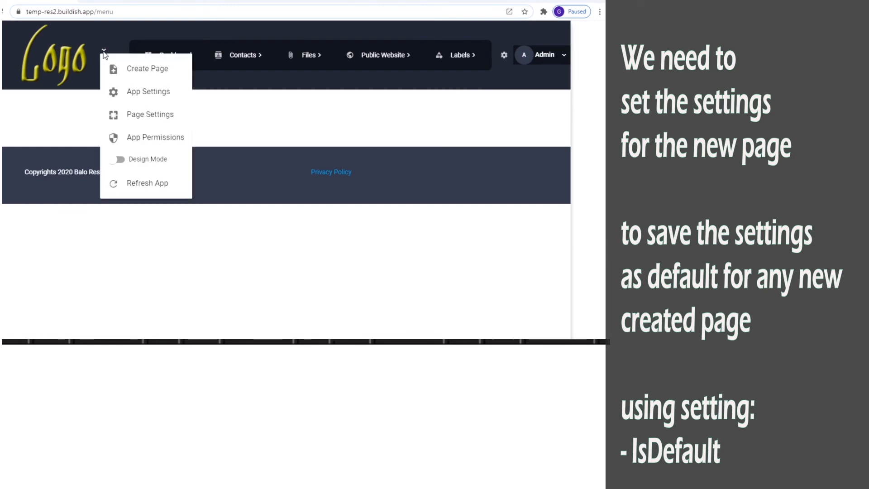
left_click(154, 117)
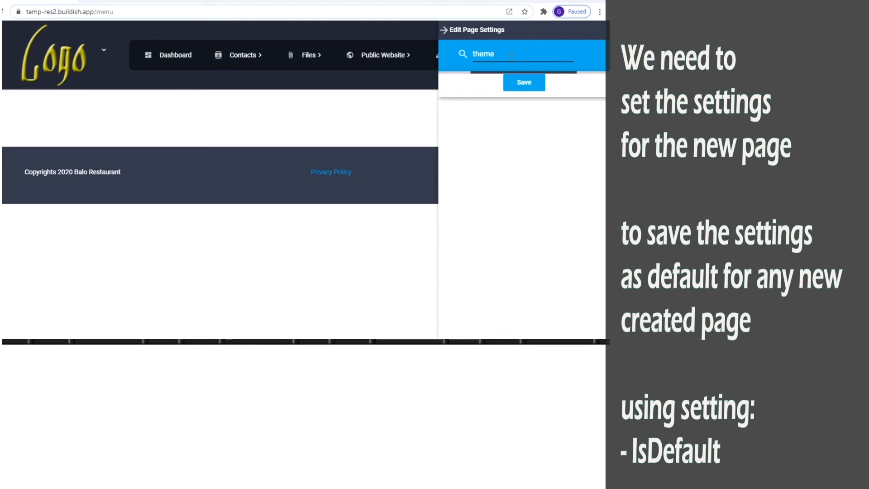
left_click(505, 102)
left_click(504, 115)
Step: Set the Menu page's layout width to fullwidth and save
double_click(496, 55)
type("layout:width")
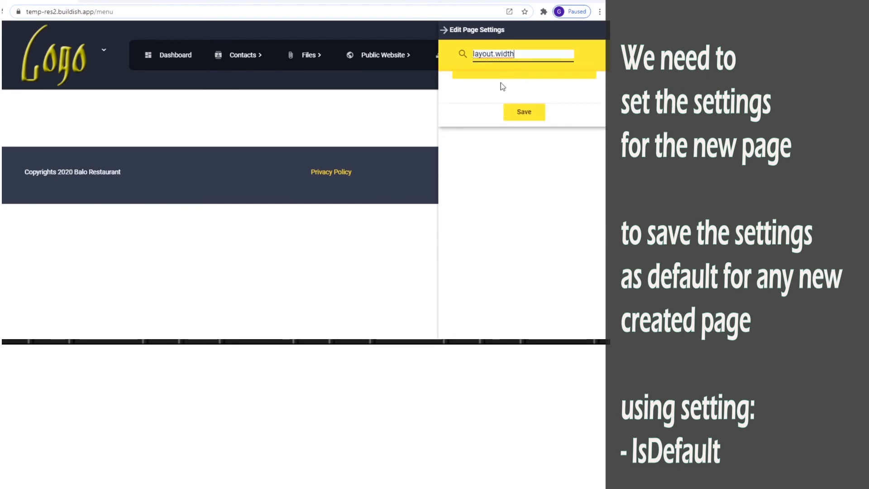
left_click(502, 103)
left_click(495, 77)
left_click(522, 146)
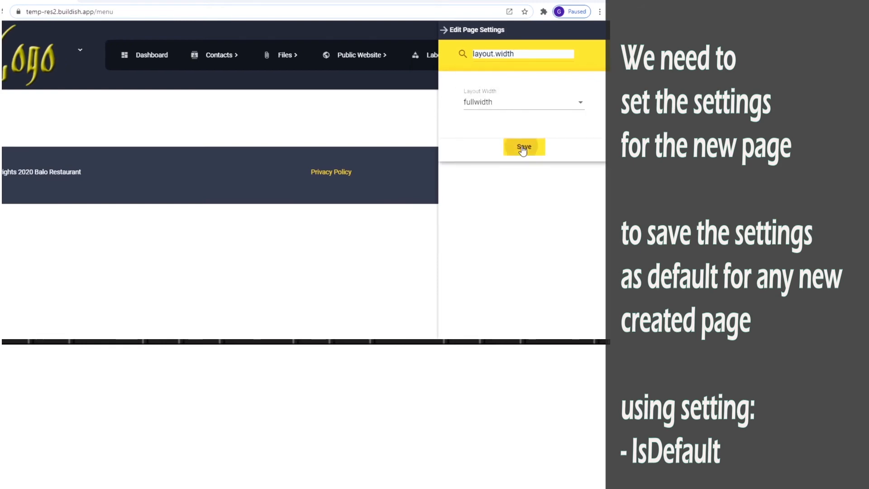
Step: Set the navbar secondary background colour to amber 400 and save
double_click(518, 54)
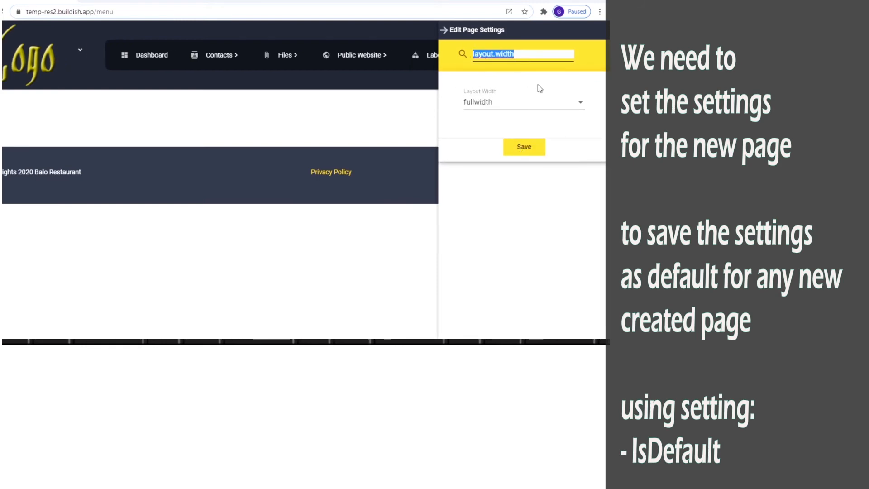
type("secondar")
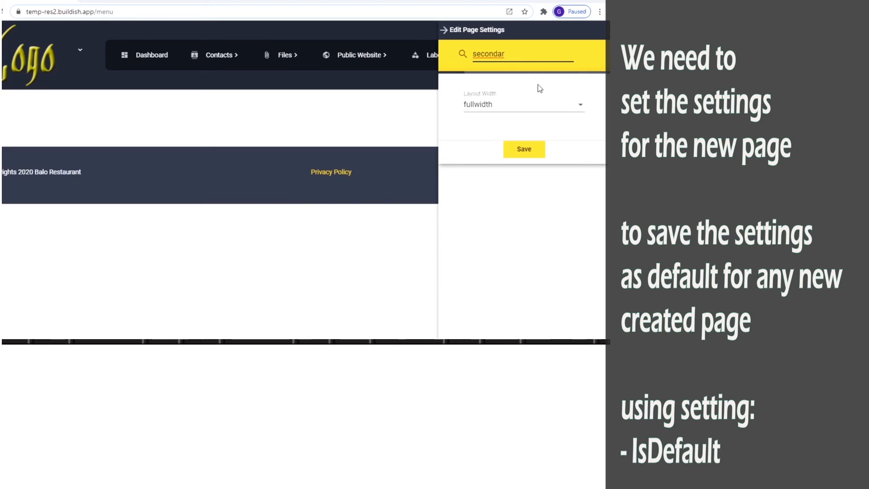
left_click(579, 98)
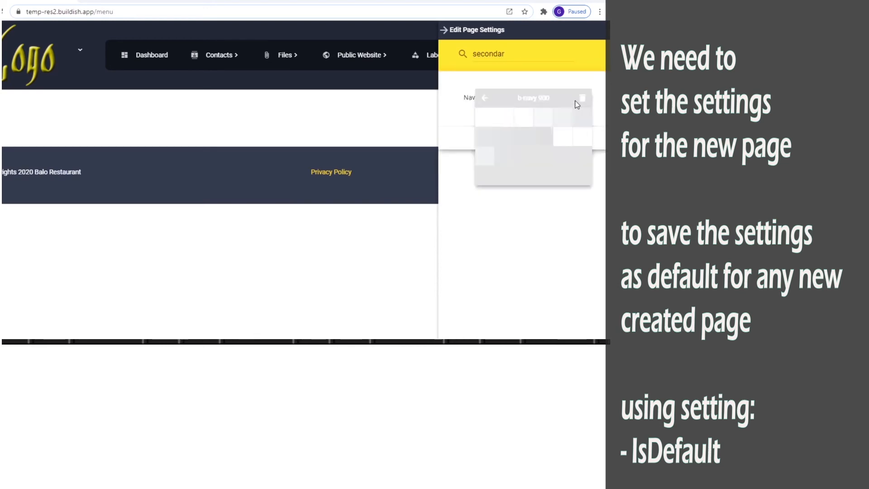
left_click(483, 97)
left_click(507, 158)
left_click(560, 120)
left_click(546, 82)
left_click(520, 138)
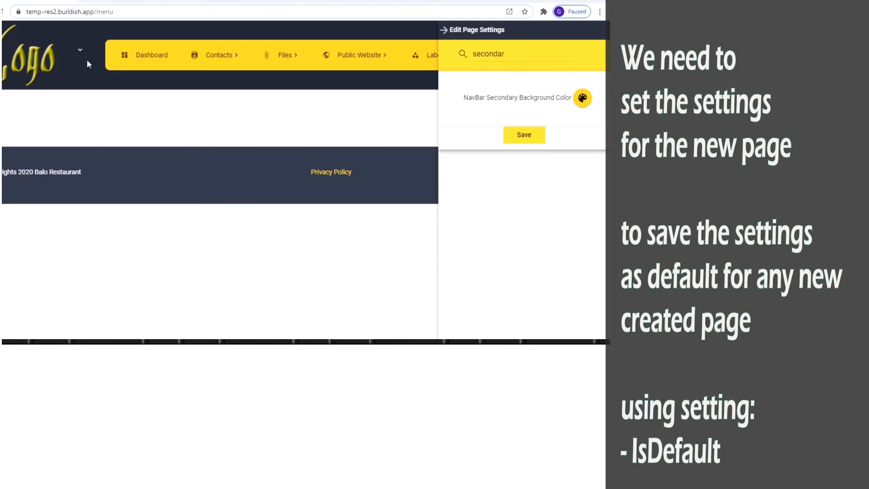
Step: Set the navbar primary background colour to brown 700 and save
left_click_drag(513, 55, 470, 56)
type("primary")
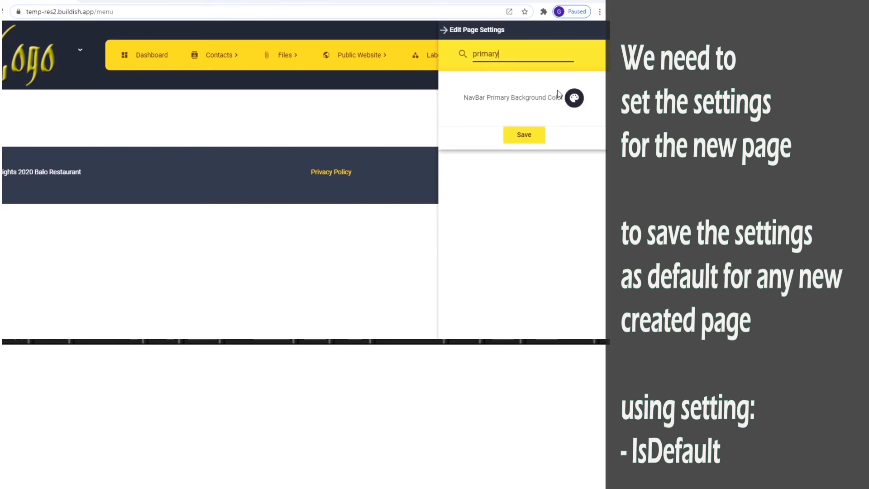
left_click(567, 103)
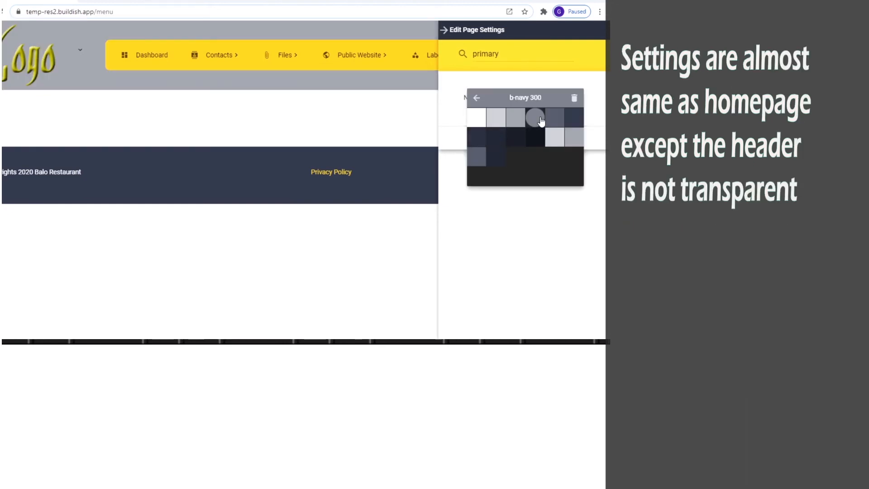
left_click(574, 117)
left_click(478, 101)
left_click(554, 157)
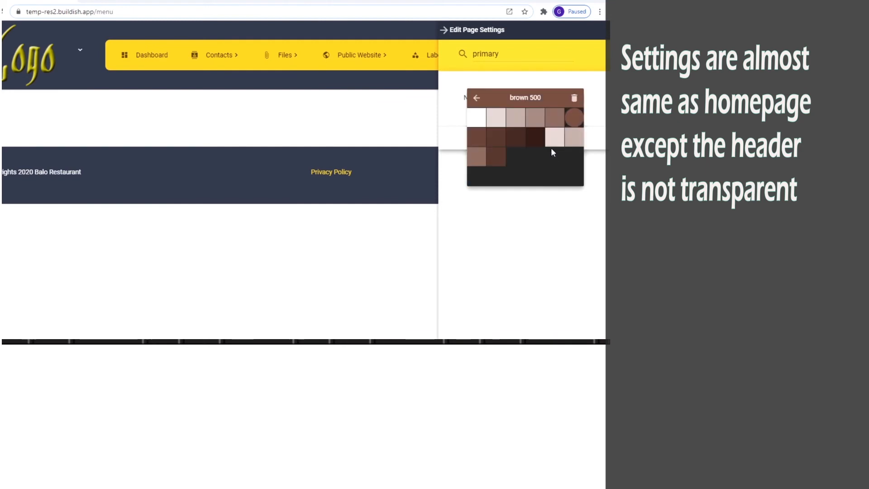
left_click(489, 141)
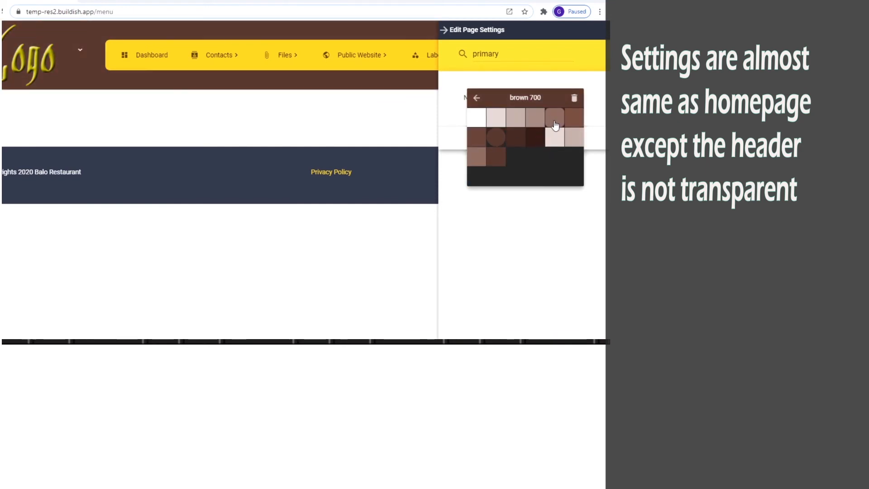
left_click(545, 82)
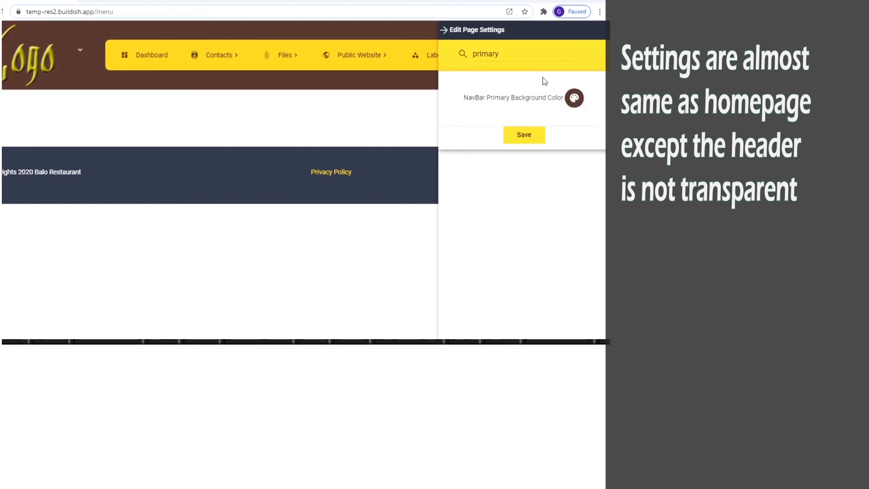
left_click(524, 136)
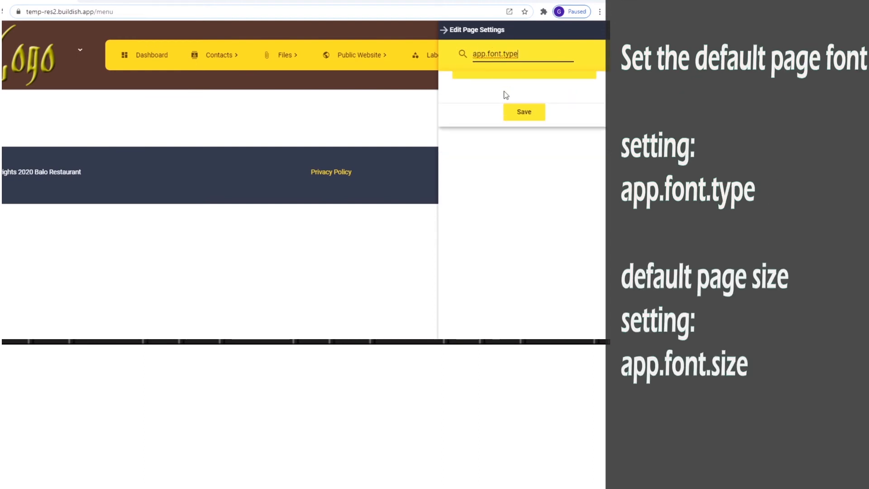
Step: Replace the Roboto default font with Century Gothic, save, and confirm the text size is 14
left_click_drag(504, 98, 465, 100)
type("Gothic")
left_click(501, 120)
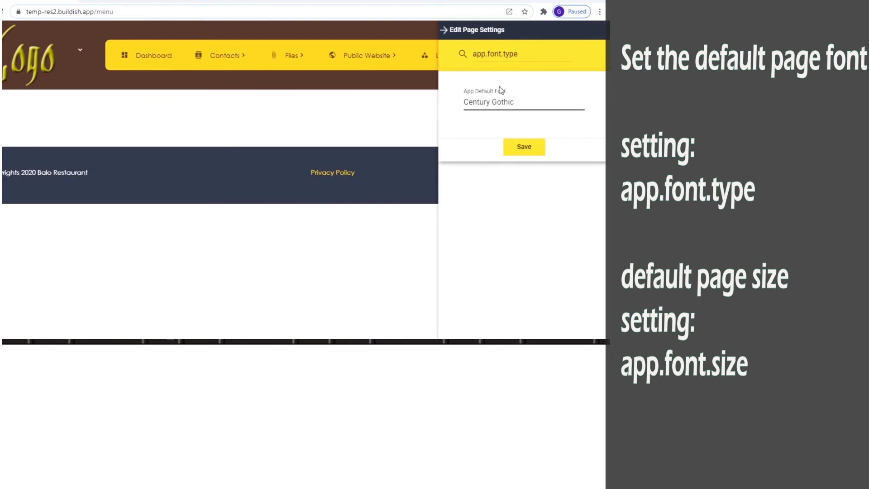
double_click(511, 55)
type("size")
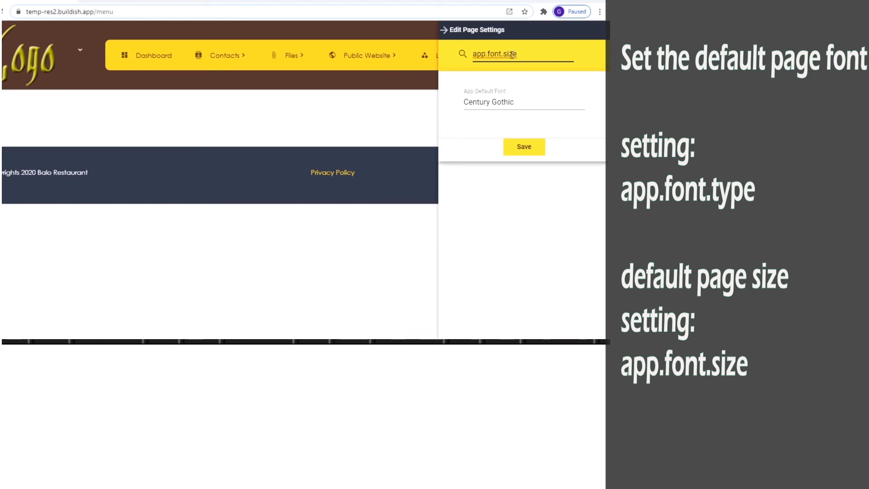
left_click(521, 157)
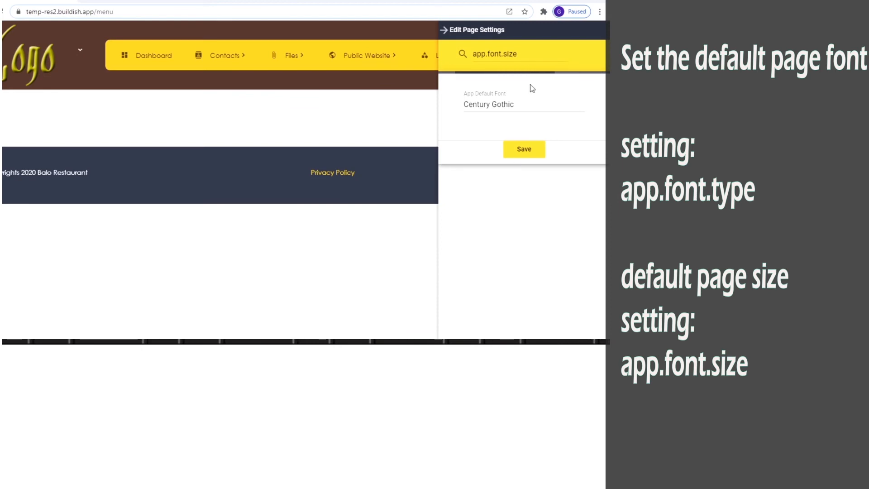
left_click(485, 100)
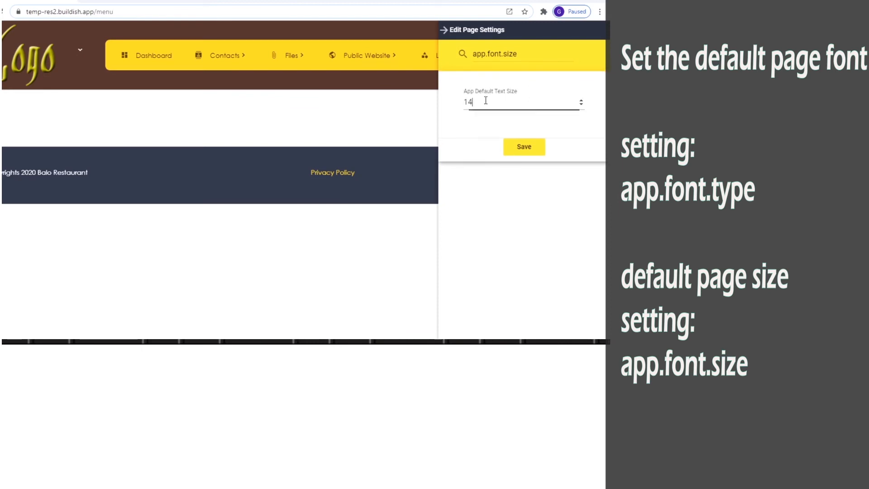
left_click(80, 50)
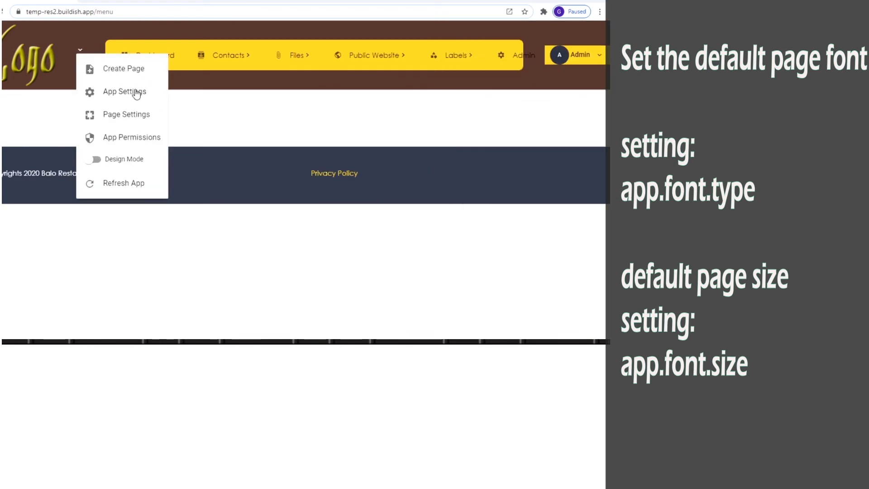
Step: Enable and save the appSetting.navSettings.isDefault app setting, then turn on design mode
left_click(134, 114)
triple_click(524, 63)
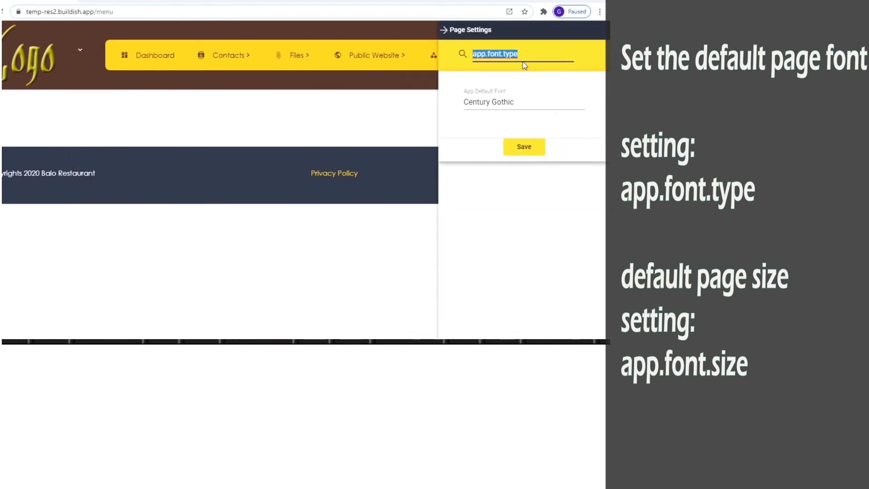
type("isdefault")
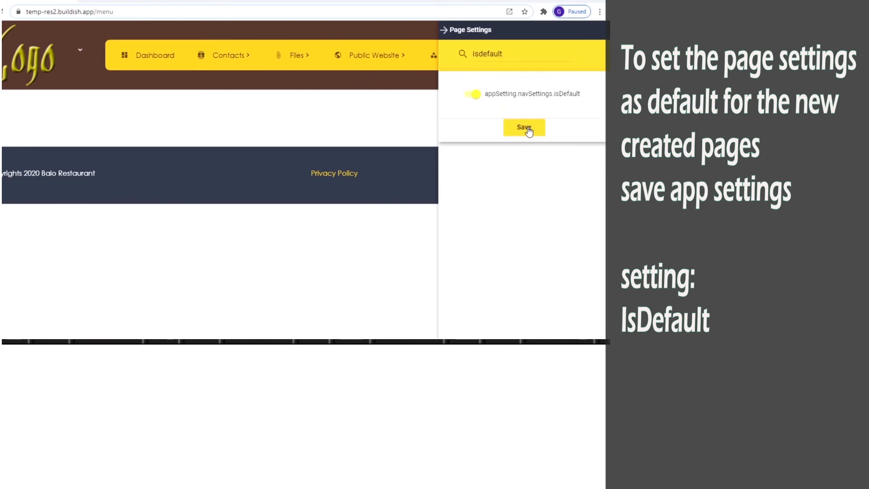
left_click(529, 131)
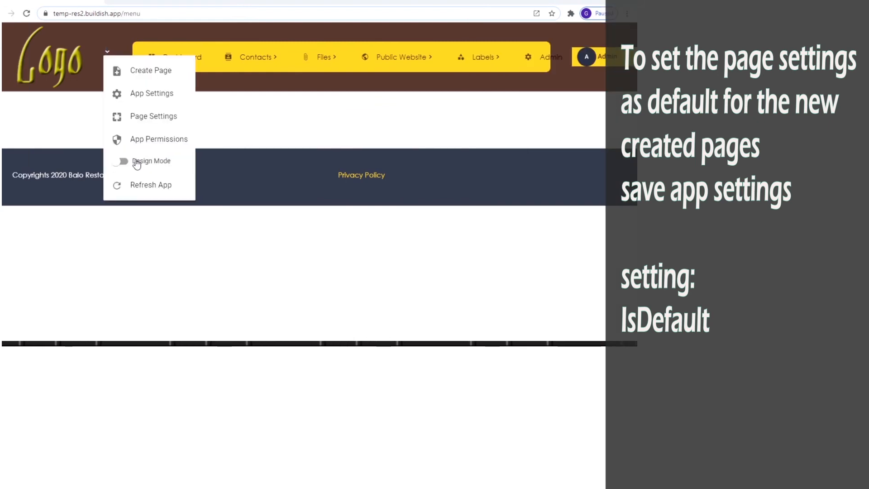
left_click(136, 163)
left_click(267, 128)
Step: Add a card sub view named public.Menu.content inside the Menu page body
left_click(2, 133)
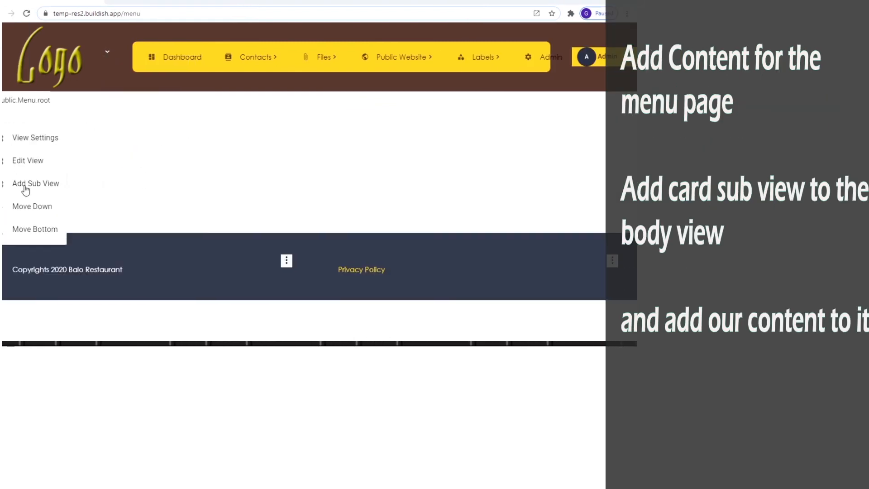
left_click(40, 183)
left_click(169, 73)
type("public.Menu.content")
key("Tab")
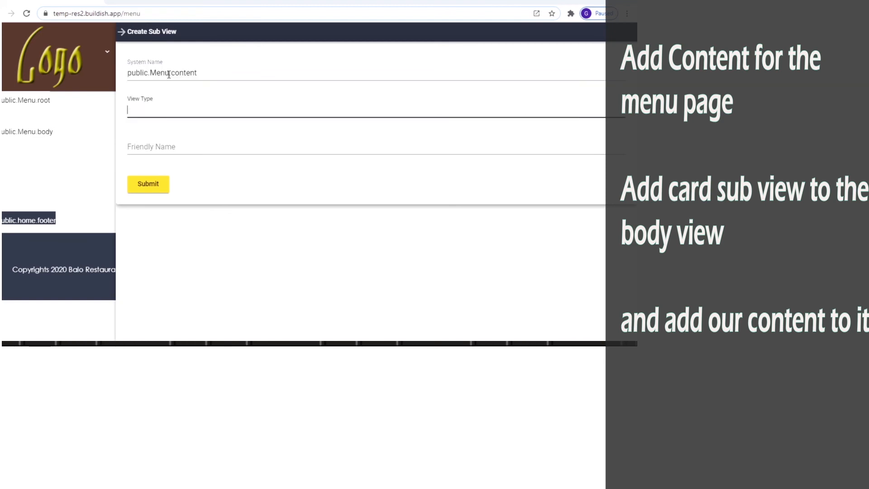
left_click(171, 148)
type("public.Menu.content")
left_click(151, 183)
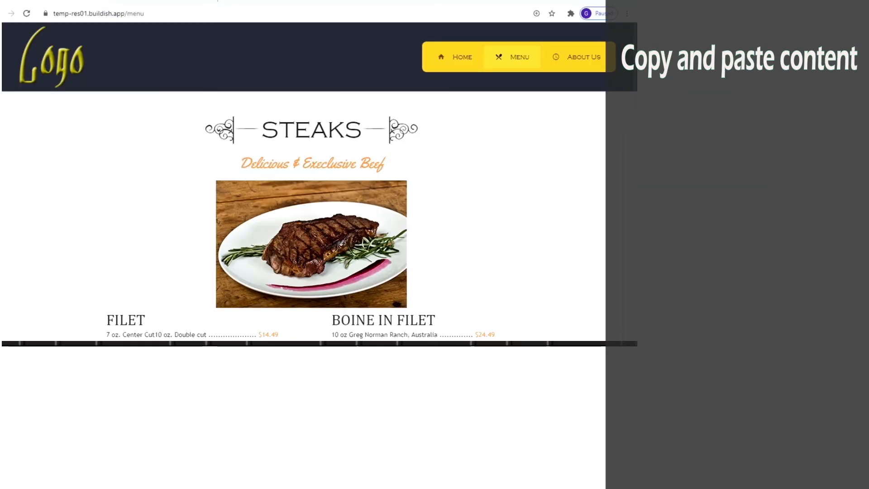
scroll(260, 225, "down", 15)
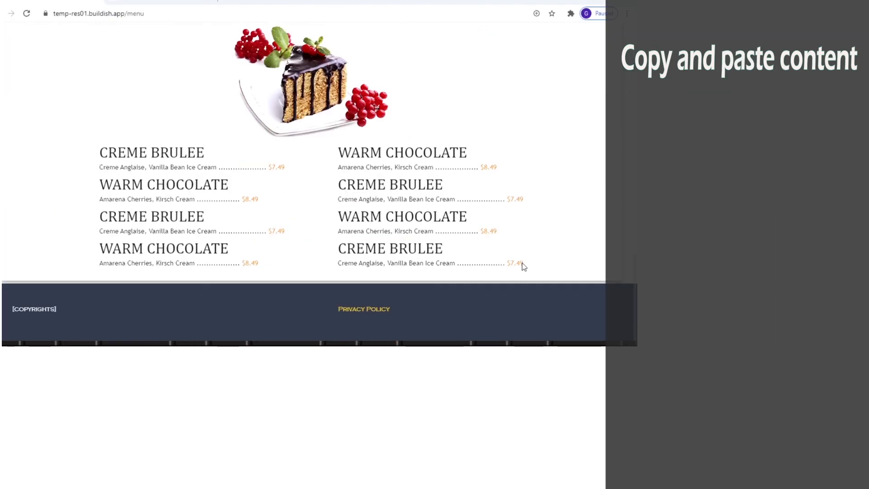
Step: Paste the copied STEAKS menu content over the card's [Card Body] placeholder in the body.text editor
key("ctrl+a")
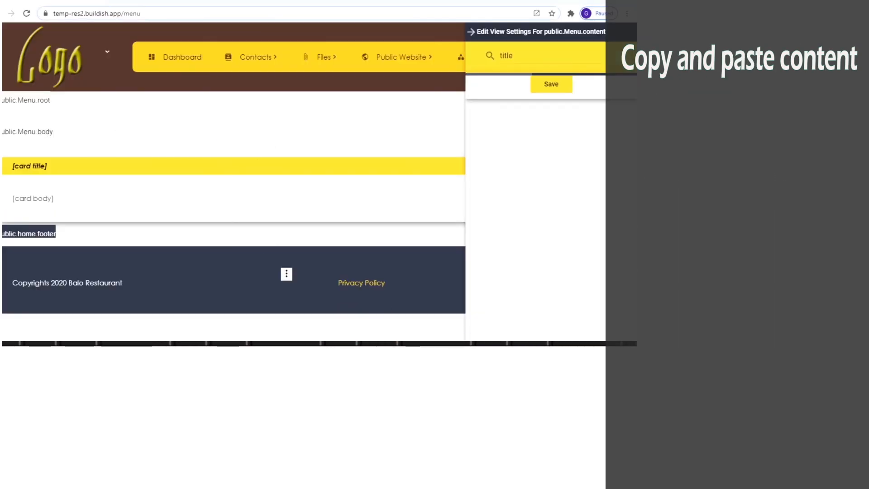
type("text")
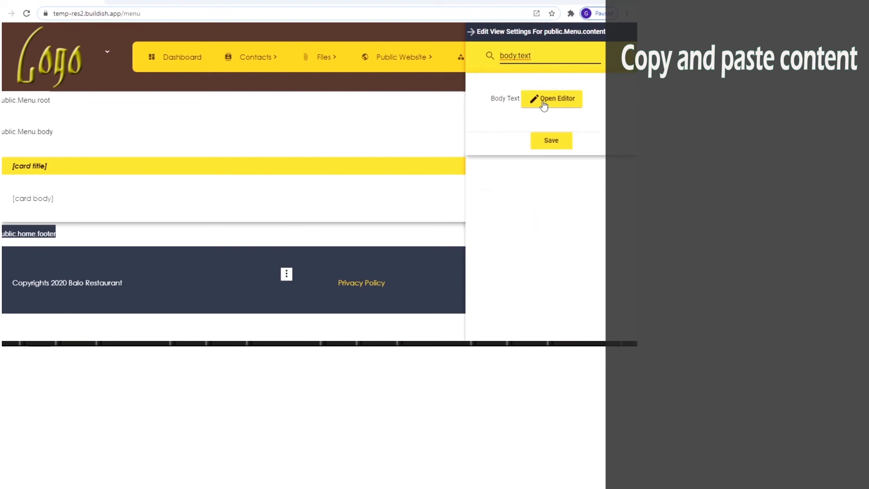
left_click(545, 99)
left_click_drag(100, 63, 66, 63)
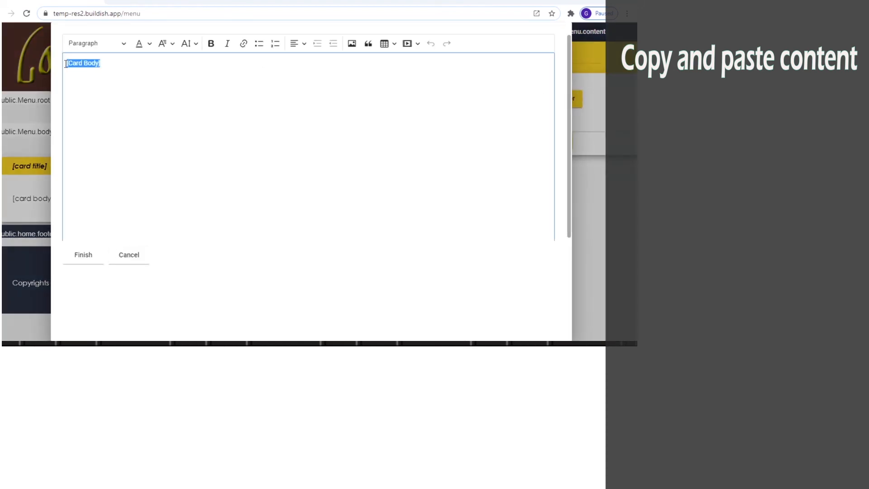
key("ctrl+v")
scroll(567, 50, "up", 10)
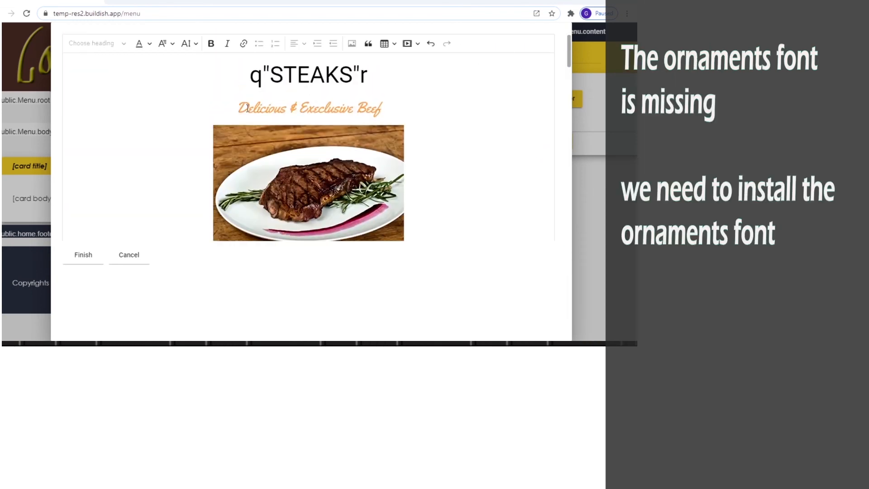
left_click_drag(248, 108, 353, 108)
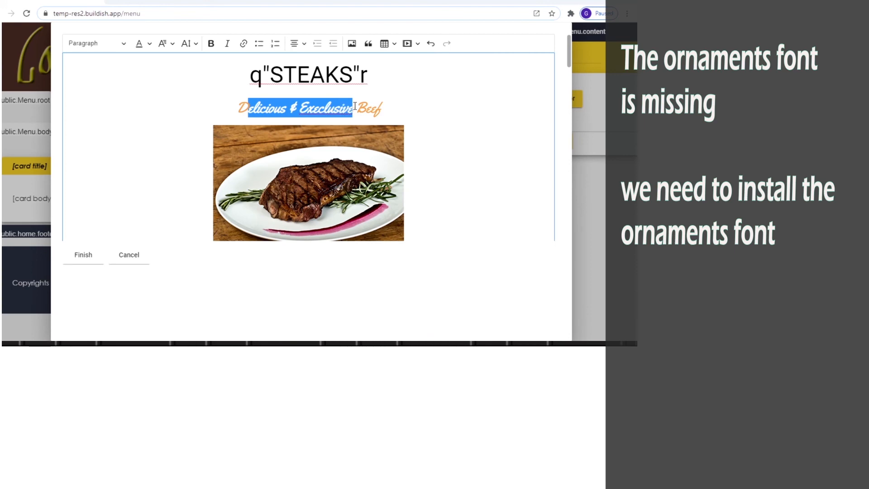
double_click(259, 77)
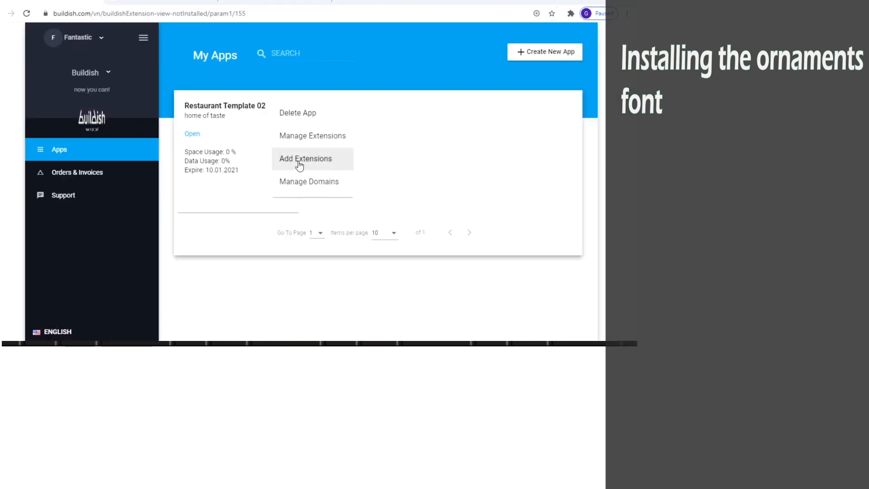
Step: Order the Ornaments Font from the extensions store
left_click(299, 160)
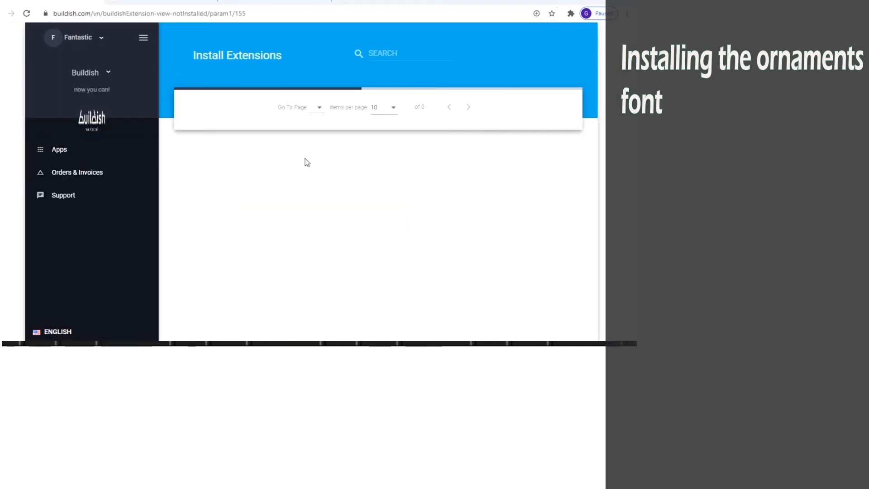
scroll(229, 282, "down", 5)
left_click(232, 287)
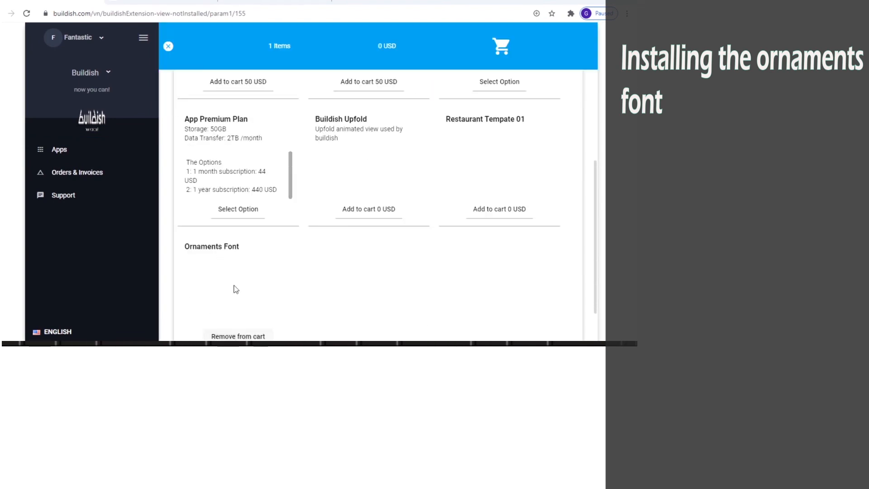
left_click(501, 42)
left_click(167, 210)
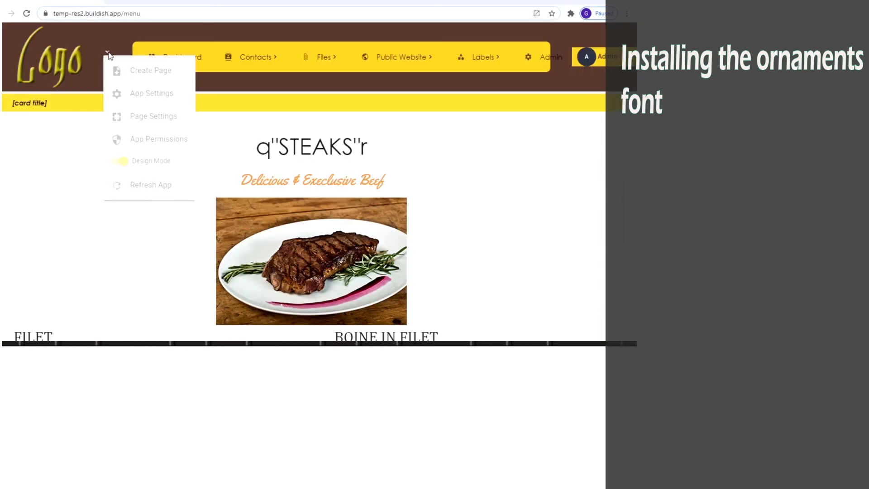
Step: Refresh the app so the ornaments appear beside the STEAKS heading
left_click(138, 185)
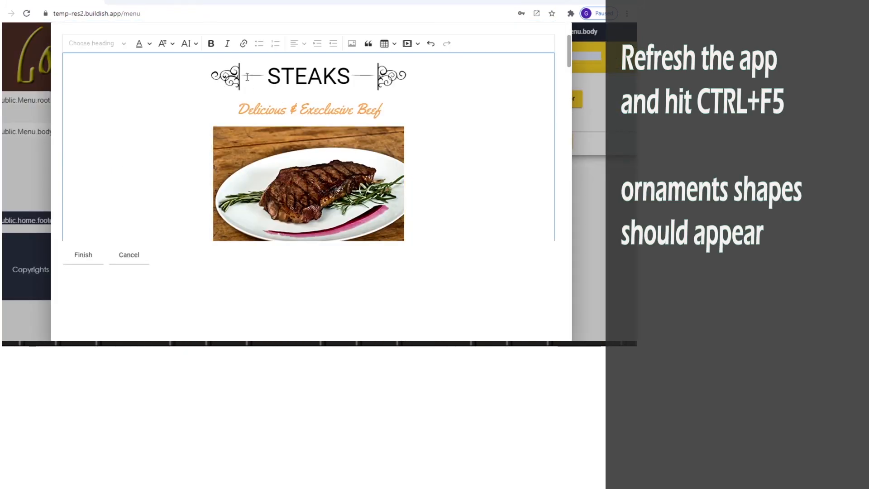
double_click(241, 76)
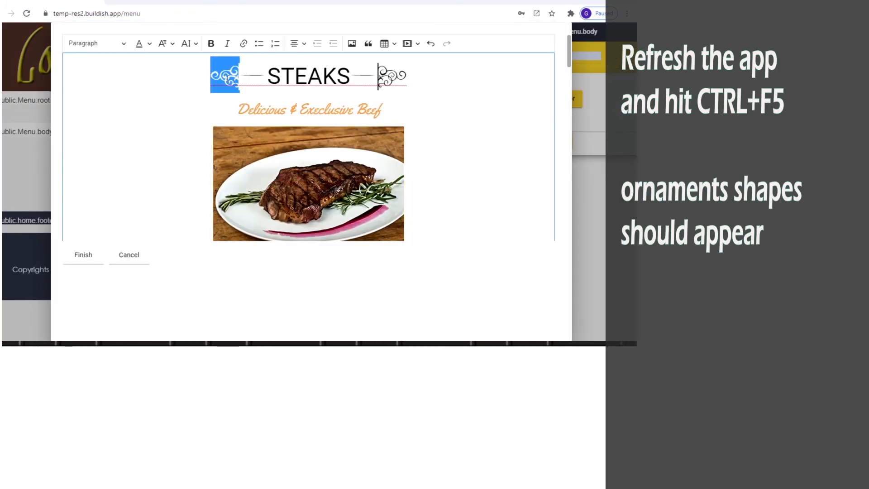
left_click(265, 75)
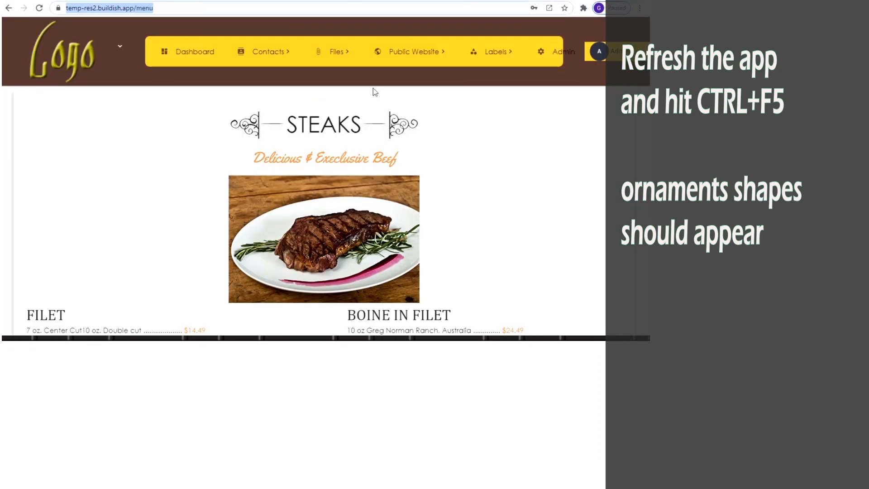
Step: Open the About Us page of the public website and reload it
mouse_move(399, 53)
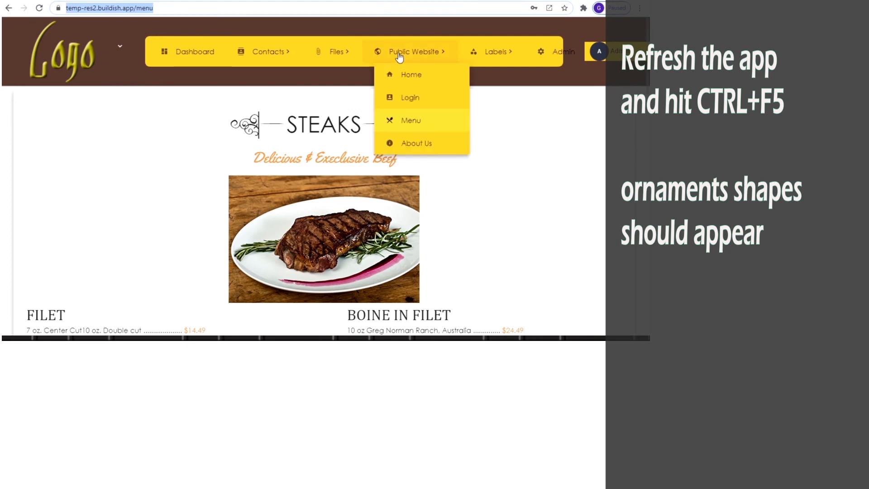
left_click(412, 150)
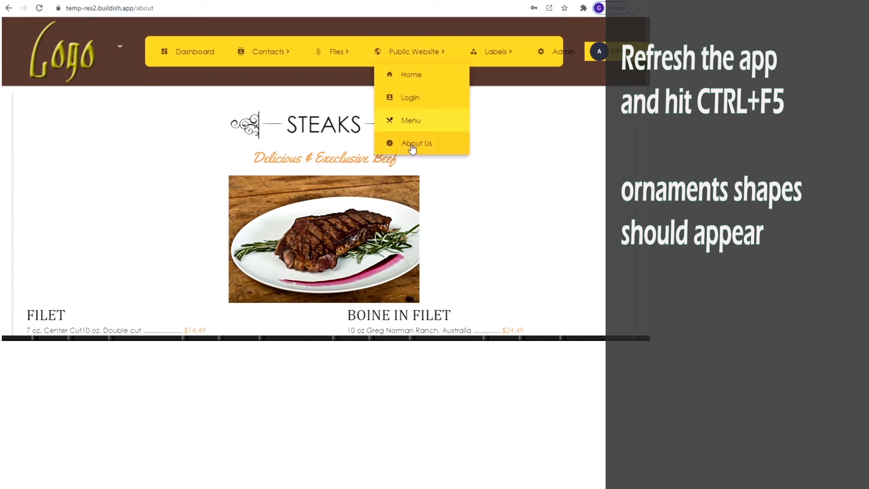
left_click(411, 143)
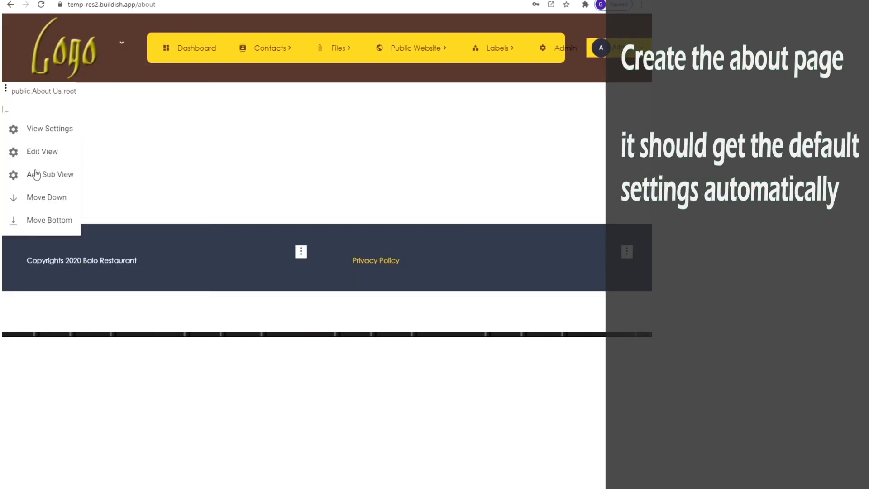
Step: Add a card sub view public.about.content, with the same friendly name, and open its view settings
left_click(35, 174)
left_click(227, 71)
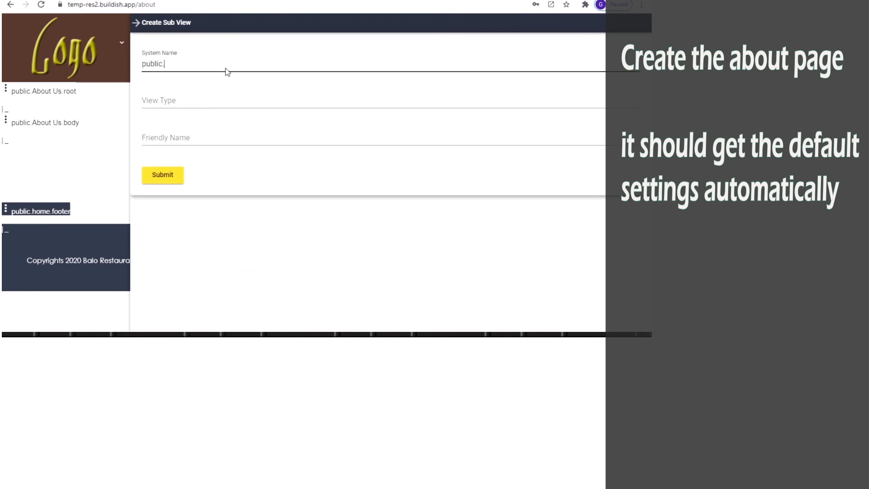
type("content")
key("Tab")
type("card")
key("Tab")
double_click(206, 63)
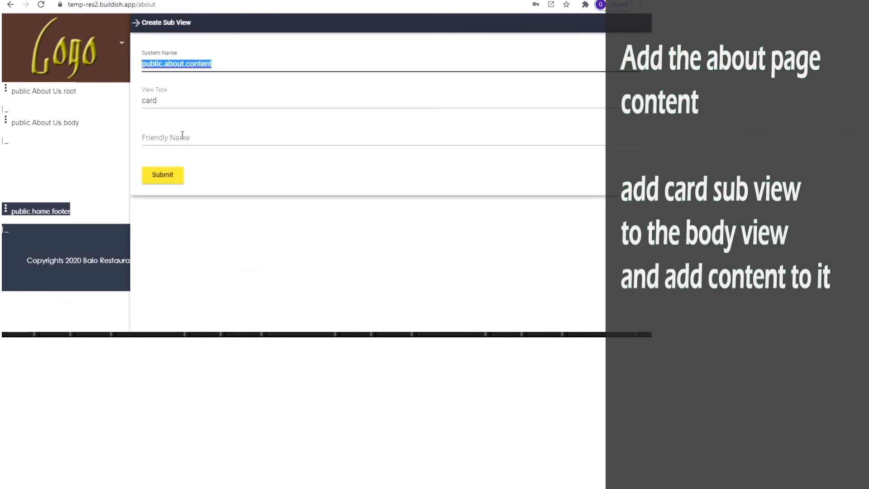
key("ctrl+c")
left_click(183, 135)
key("ctrl+v")
left_click(172, 180)
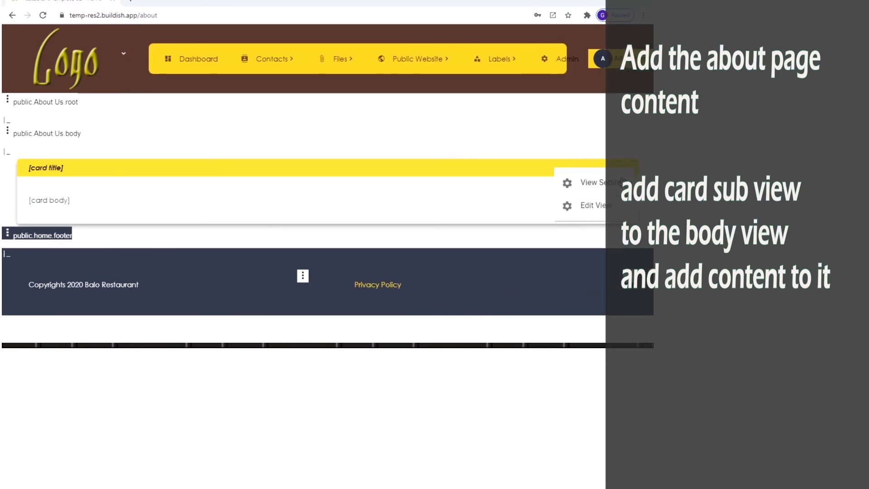
left_click(589, 182)
Step: Set the card's title.text to 'Our story'
type("title.text")
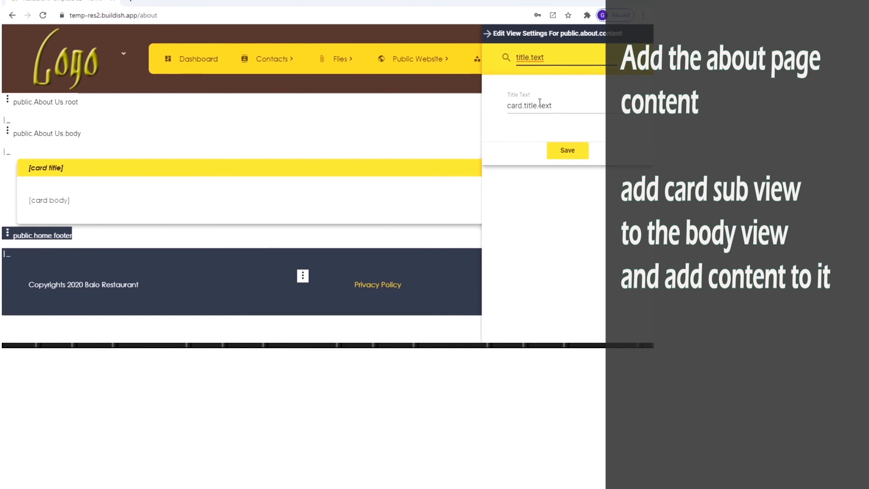
left_click(540, 103)
type("Our story")
Step: Insert a one-row, two-column table in the card body and paste the story into the left cell
left_click(556, 152)
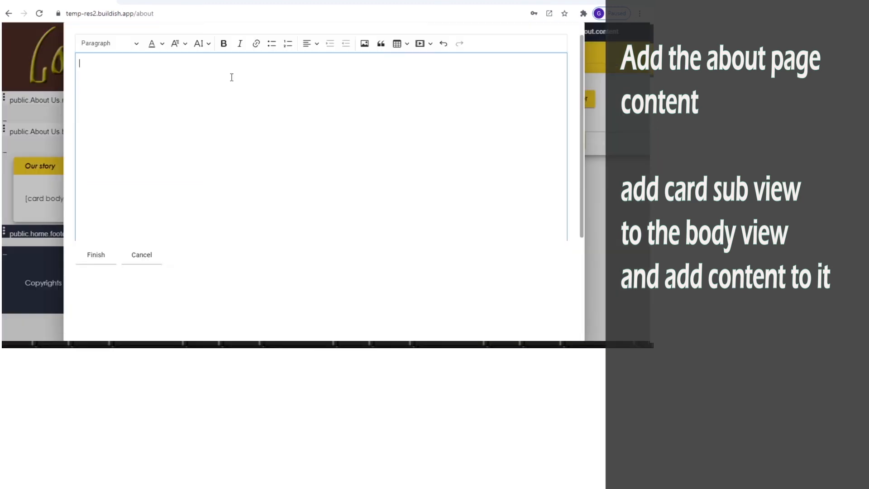
left_click(400, 44)
left_click(405, 59)
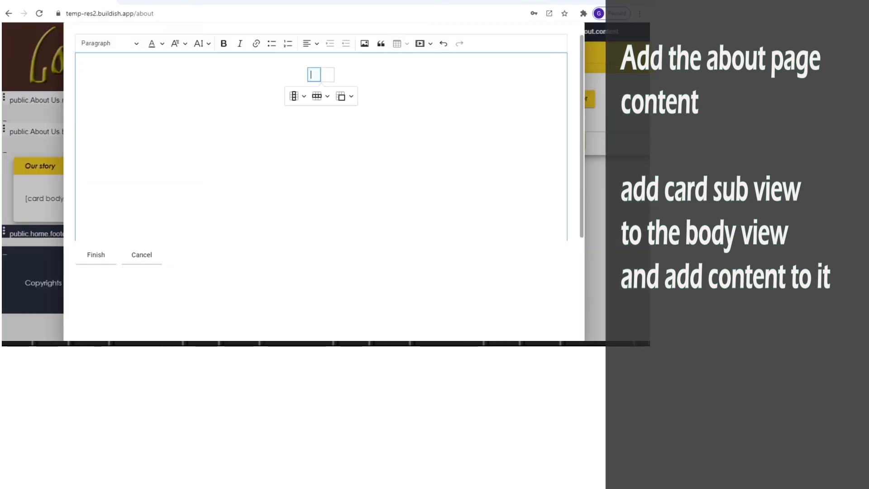
key("ctrl+v")
key("ctrl+z")
left_click(320, 74)
key("ctrl+v")
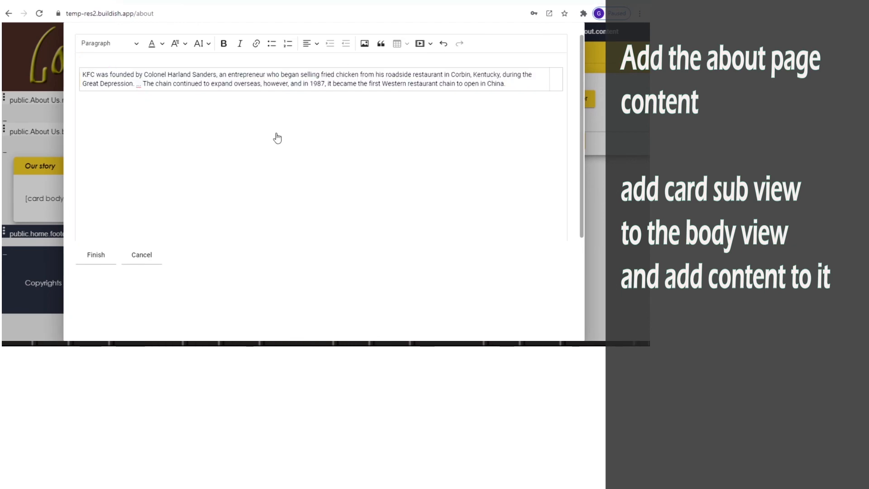
Step: Add the remaining pasted content after the story, then keep the body and save the card settings
left_click(559, 78)
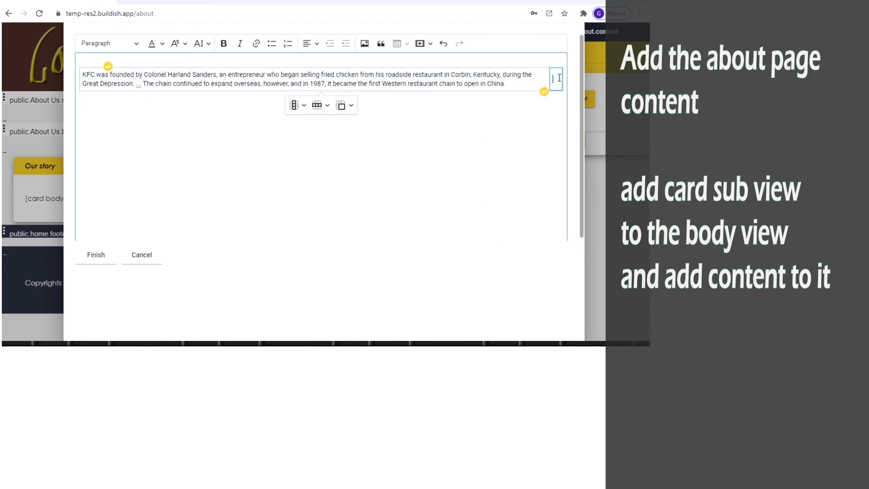
left_click(444, 121)
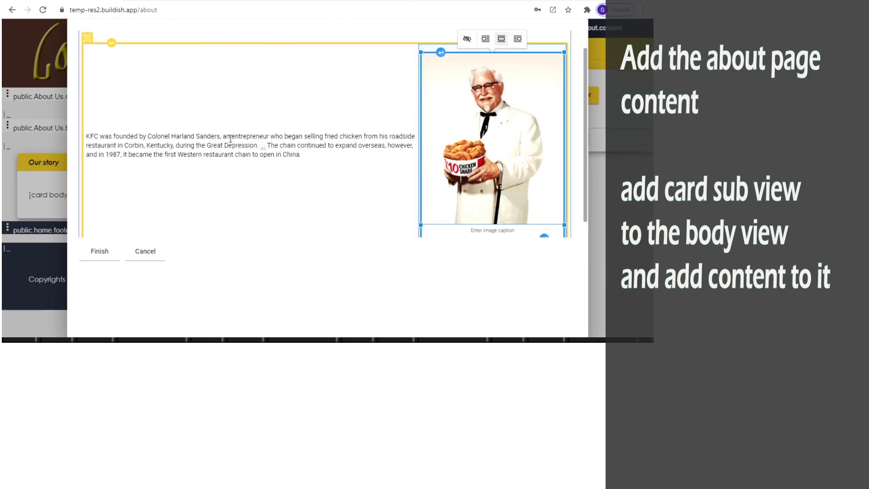
left_click(231, 138)
key("Return")
key("ctrl+z")
key("ctrl+z")
key("ctrl+z")
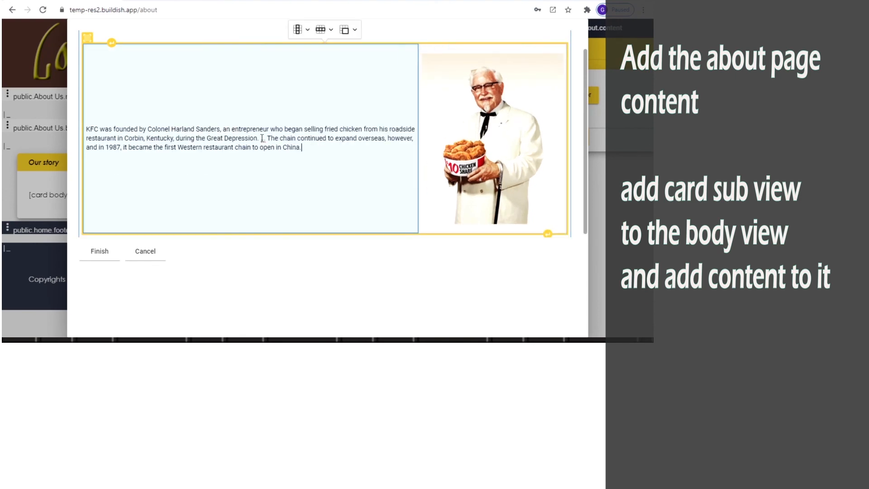
left_click(307, 155)
key("Return")
key("ctrl+v")
key("Return")
key("Return")
key("ctrl+v")
key("Return")
key("ctrl+v")
left_click(98, 253)
left_click(571, 143)
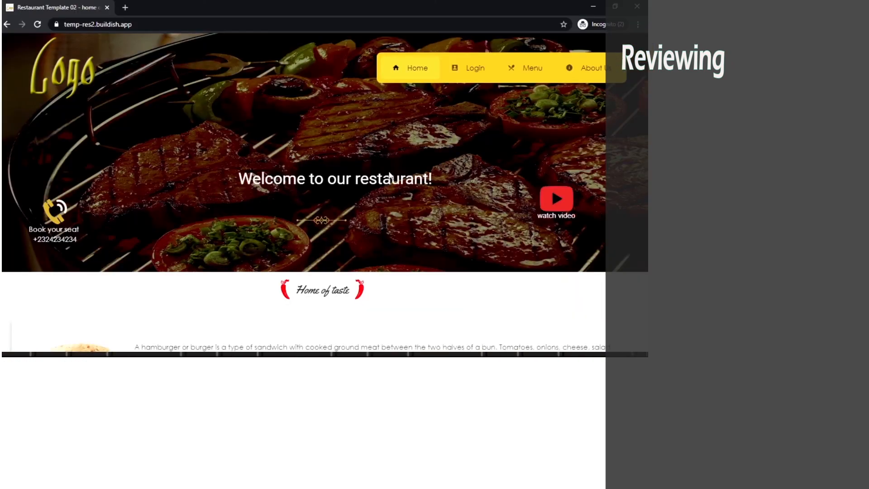
Step: Review the public Login, Home, Menu and About Us pages, then go back to the dashboard
scroll(389, 176, "down", 10)
scroll(378, 175, "up", 10)
left_click(478, 70)
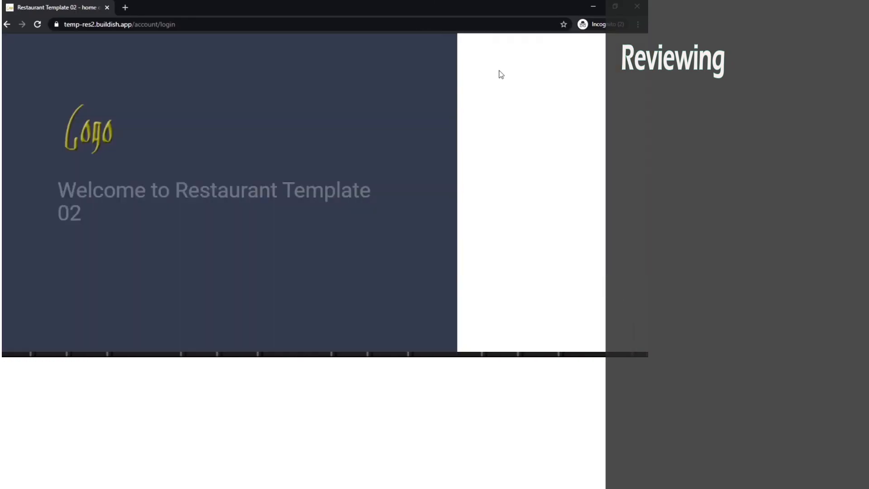
left_click(553, 289)
left_click(514, 68)
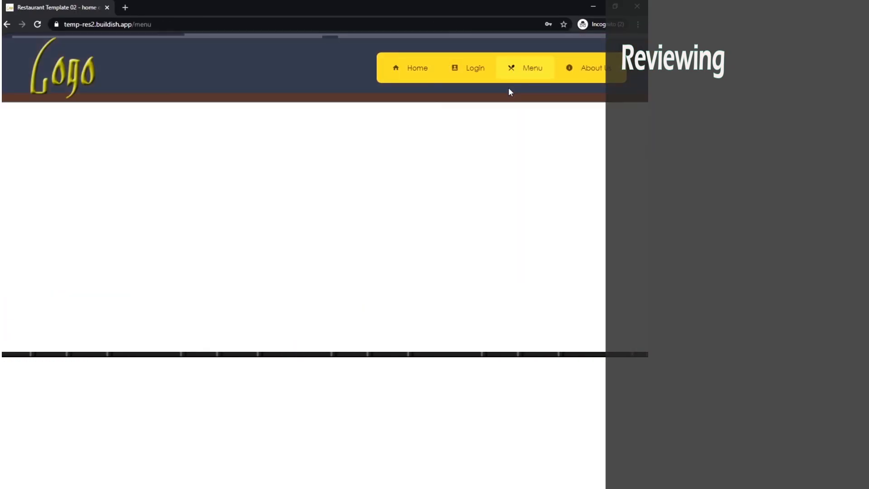
scroll(317, 226, "down", 10)
scroll(317, 226, "up", 10)
left_click(591, 75)
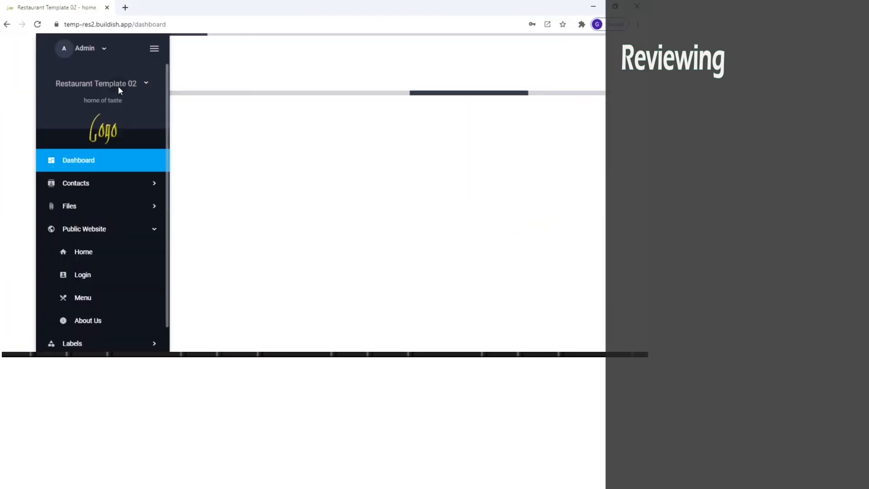
left_click(118, 88)
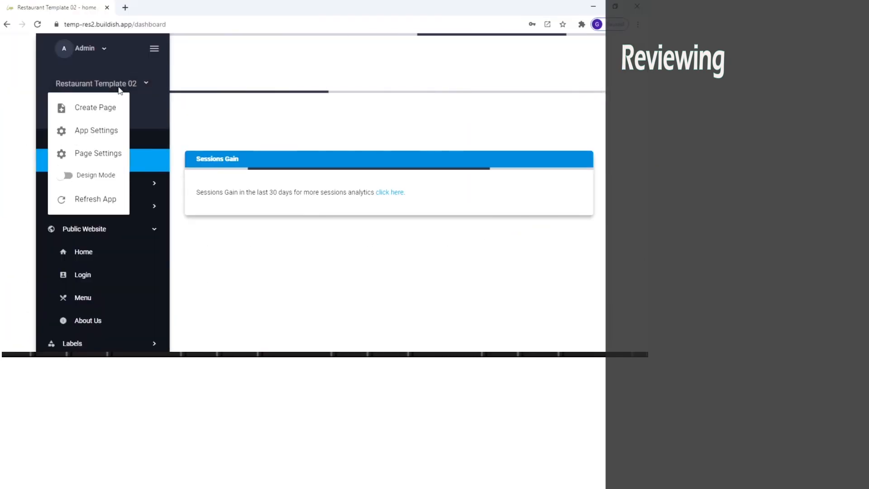
Step: With design mode on, edit the Login page to turn off Show in menu and submit
left_click(112, 177)
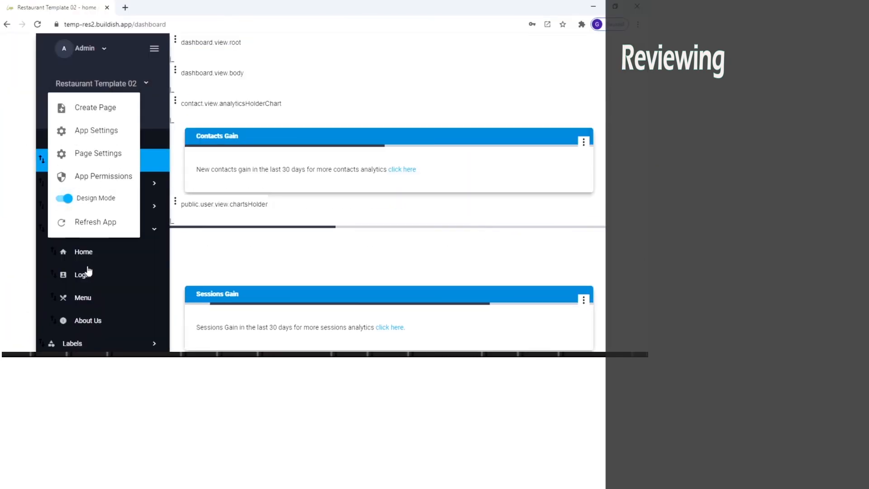
left_click(53, 276)
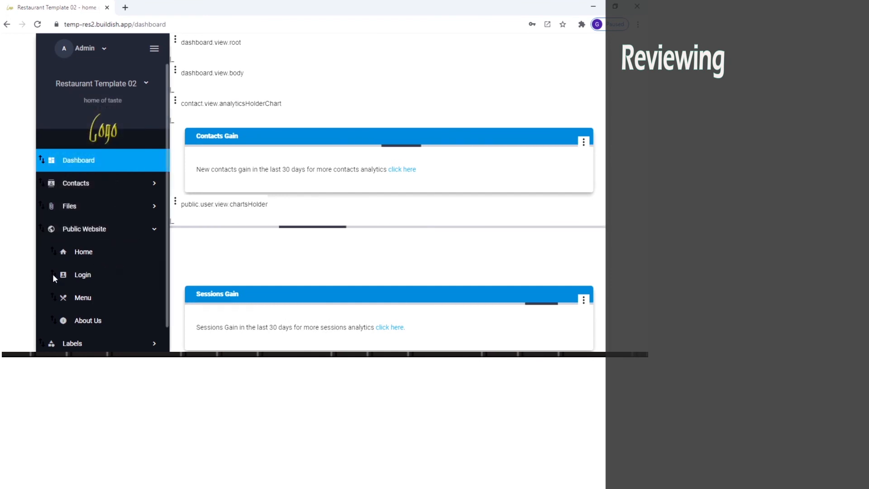
left_click(53, 274)
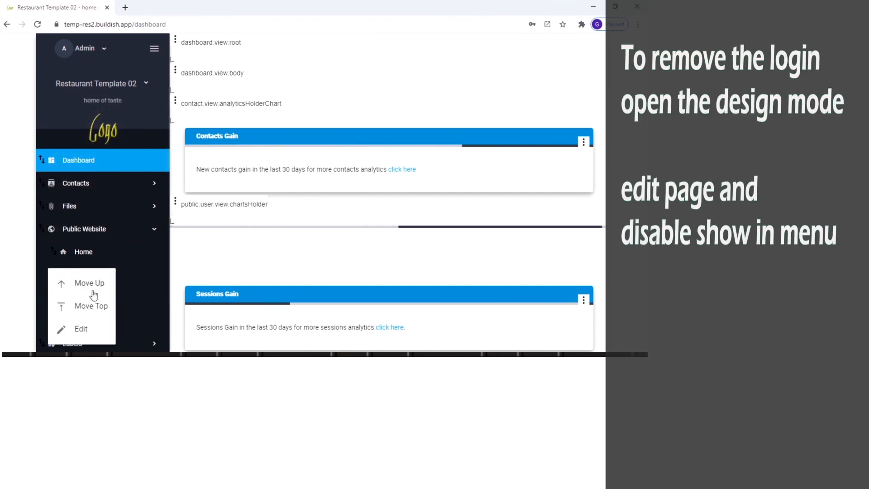
left_click(89, 331)
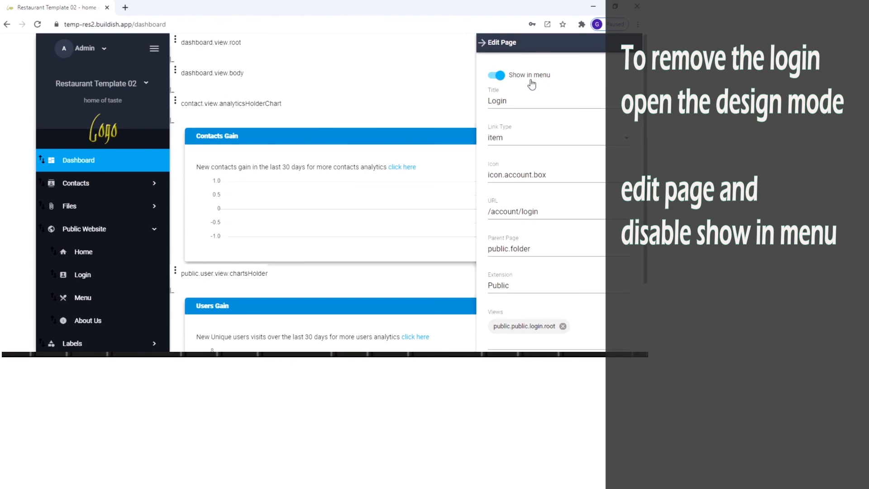
scroll(564, 162, "down", 2)
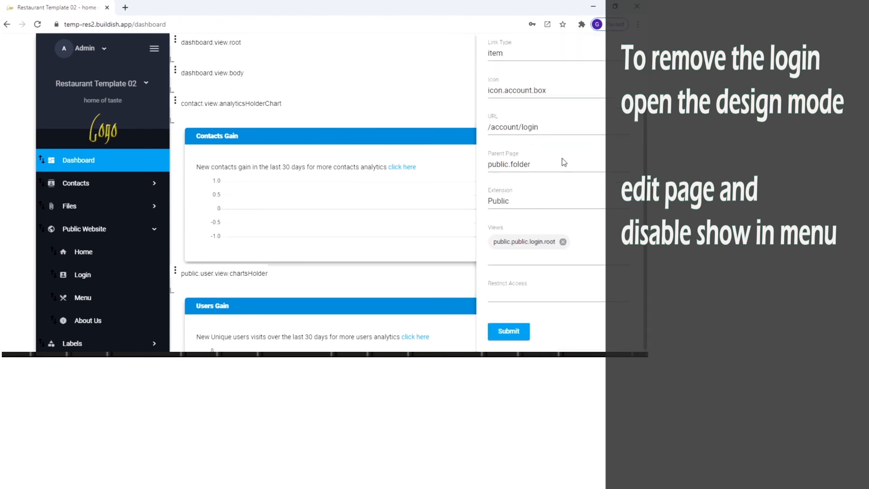
left_click(517, 332)
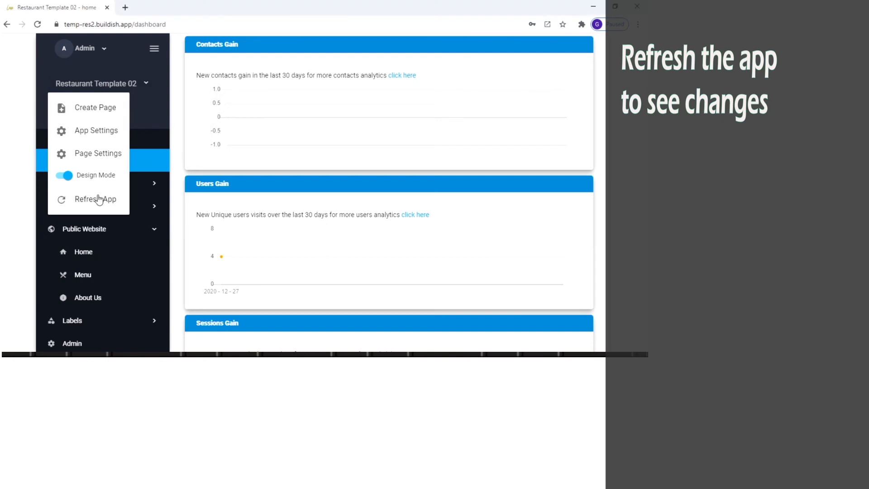
Step: Refresh the app and check that Login is gone from the navigation
left_click(96, 198)
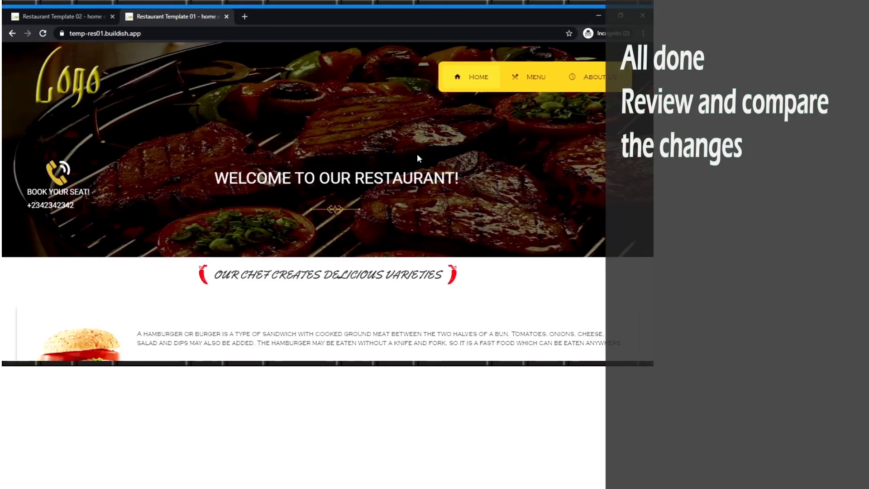
scroll(361, 176, "down", 15)
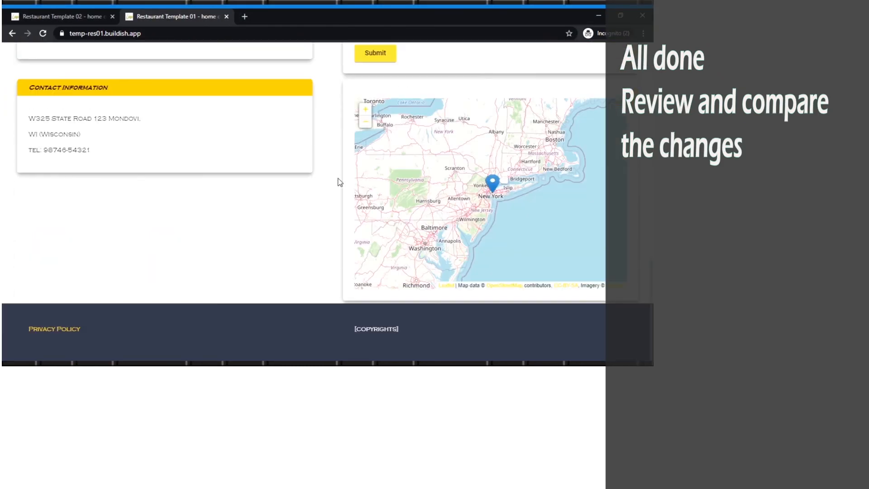
scroll(351, 182, "up", 7)
Step: Compare the Template 02 and Template 01 home pages
left_click(63, 17)
scroll(454, 182, "down", 8)
scroll(449, 179, "down", 2)
scroll(442, 174, "up", 12)
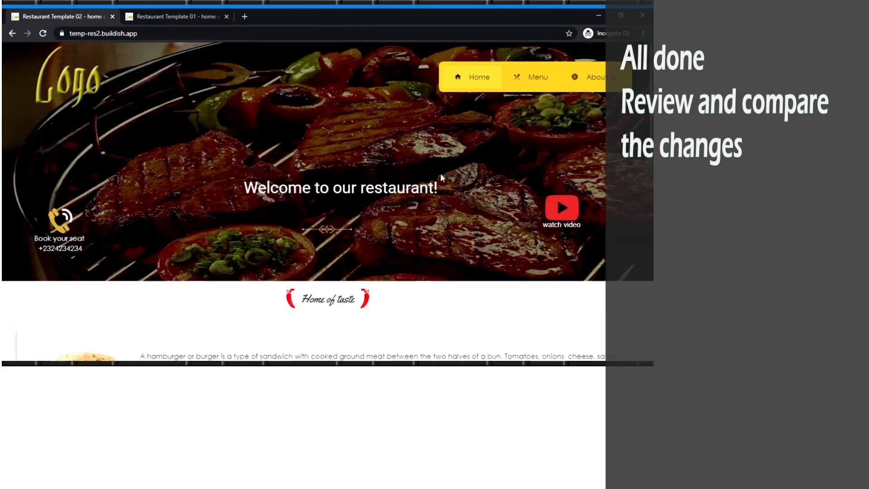
left_click(176, 17)
scroll(397, 135, "up", 1)
Step: Compare the Menu pages of Template 01 and Template 02
left_click(530, 82)
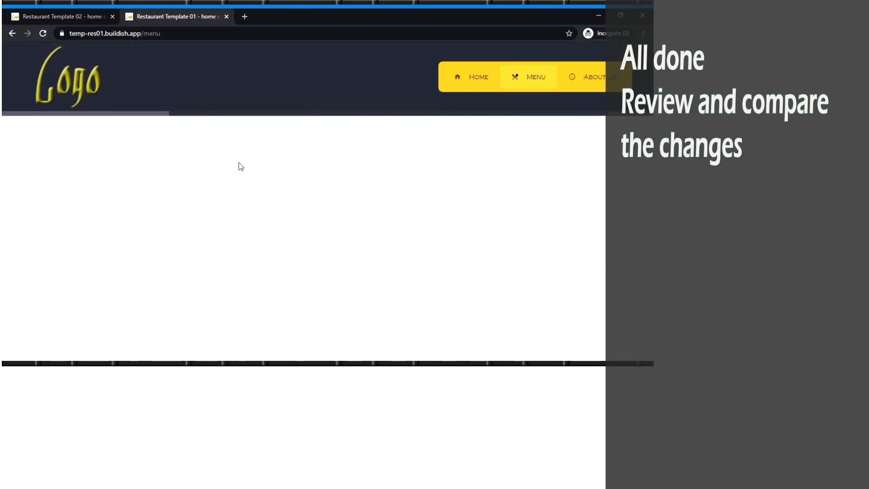
left_click(66, 18)
scroll(308, 158, "down", 6)
scroll(338, 176, "up", 6)
scroll(338, 178, "down", 18)
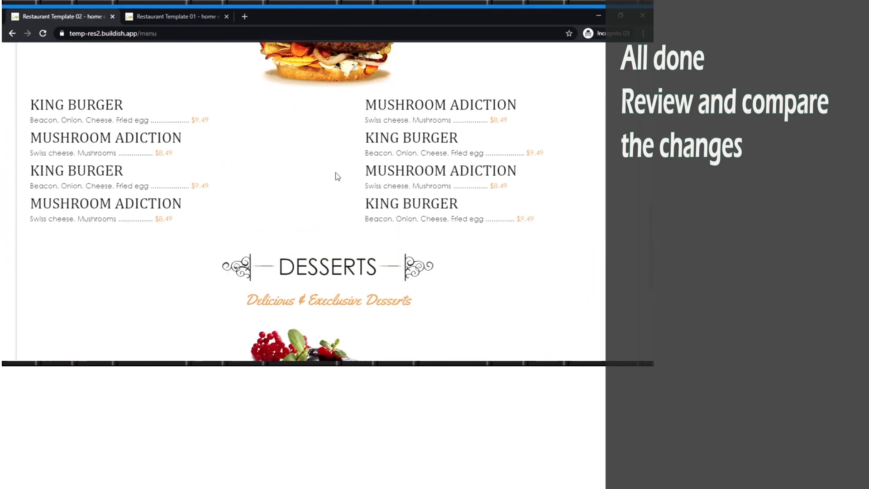
left_click(176, 17)
scroll(536, 107, "down", 7)
scroll(535, 107, "up", 7)
Step: Compare the About pages of Template 01 and Template 02
left_click(594, 86)
left_click(66, 17)
left_click(583, 77)
scroll(406, 201, "down", 1)
scroll(406, 201, "up", 1)
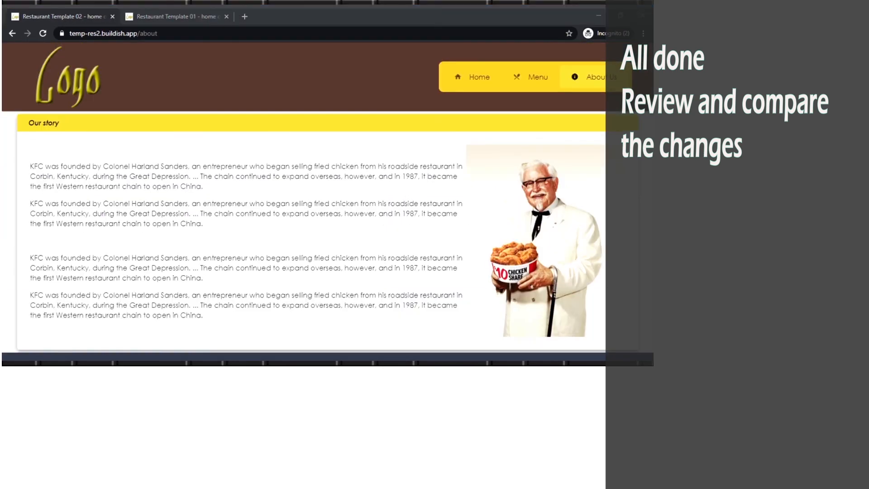